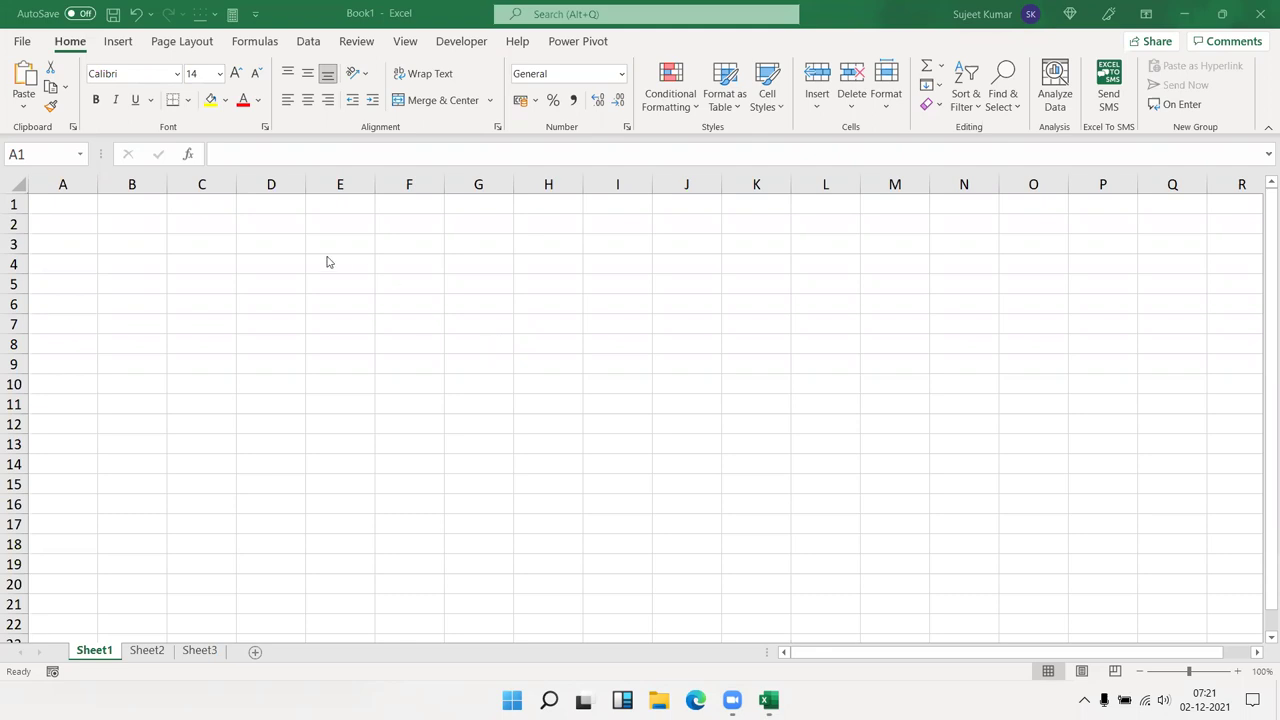
Zoom the empty worksheet in to about 205% with Ctrl+scroll
click(150, 243)
ctrl+scroll(154, 264, up, 1)
ctrl+scroll(154, 264, up, 4)
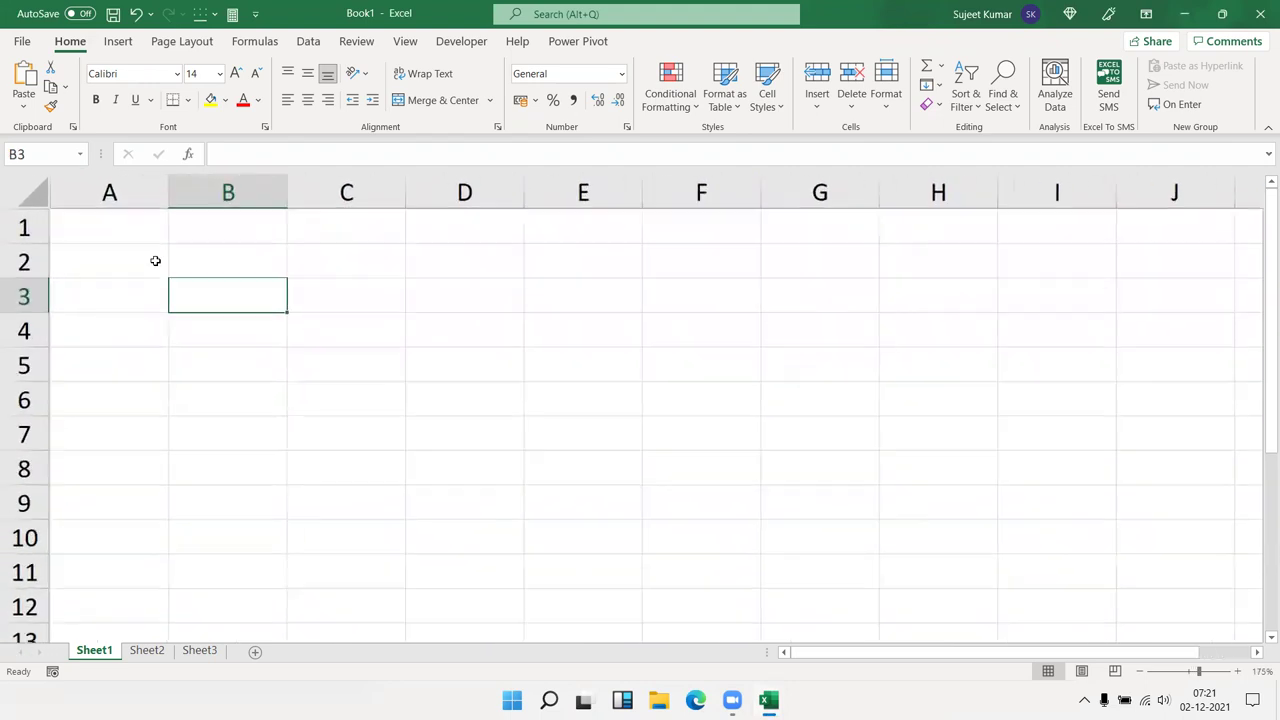
ctrl+scroll(154, 260, up, 2)
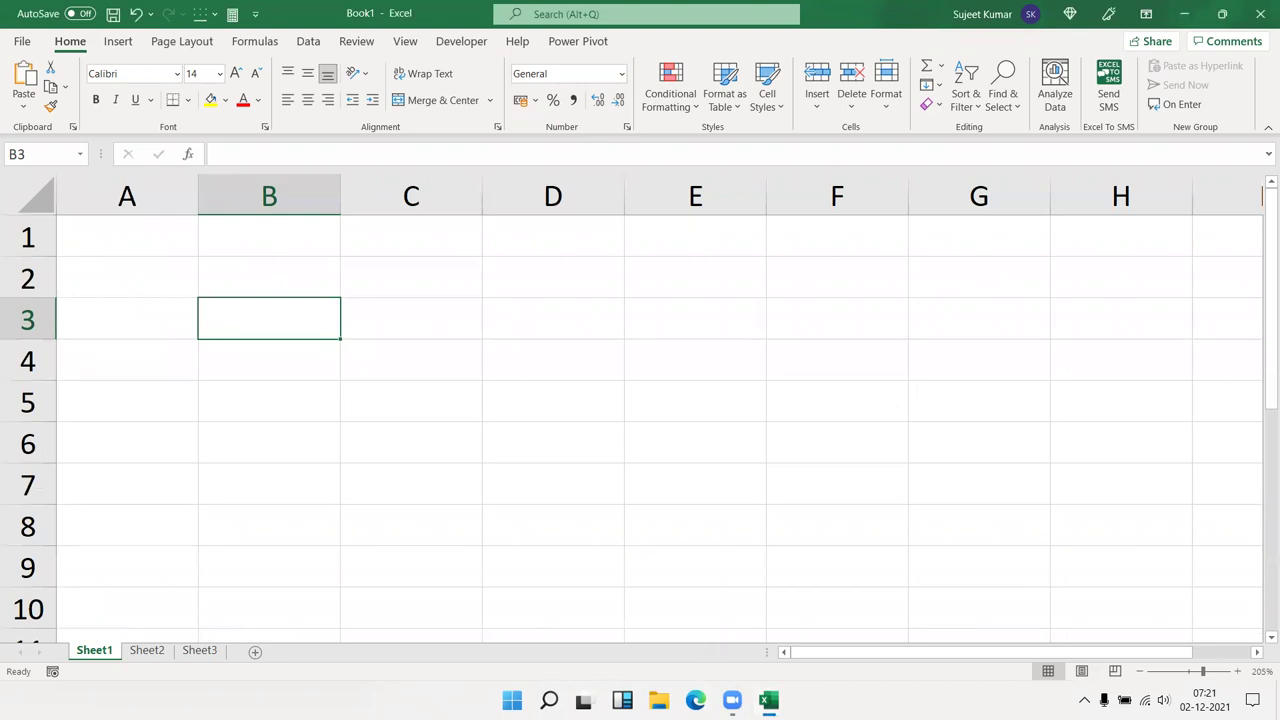
Raise the speaker volume to 100 from the taskbar flyout
click(1208, 698)
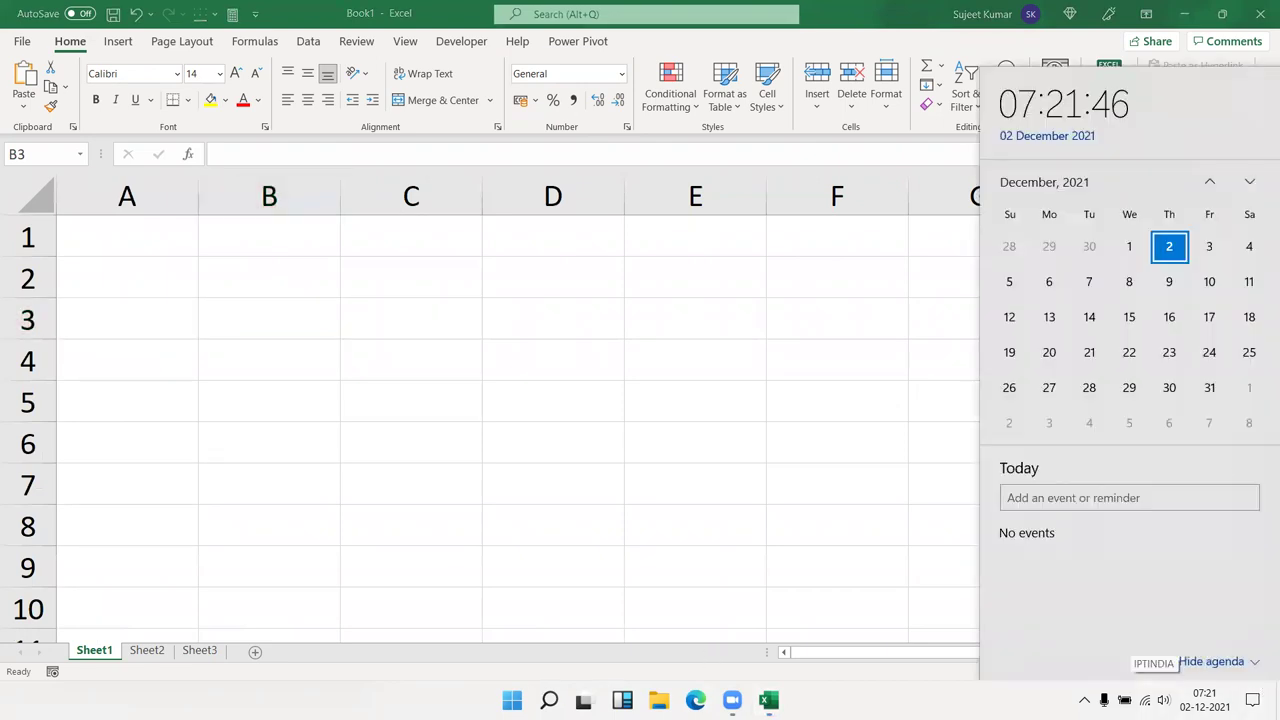
click(1164, 700)
click(1181, 657)
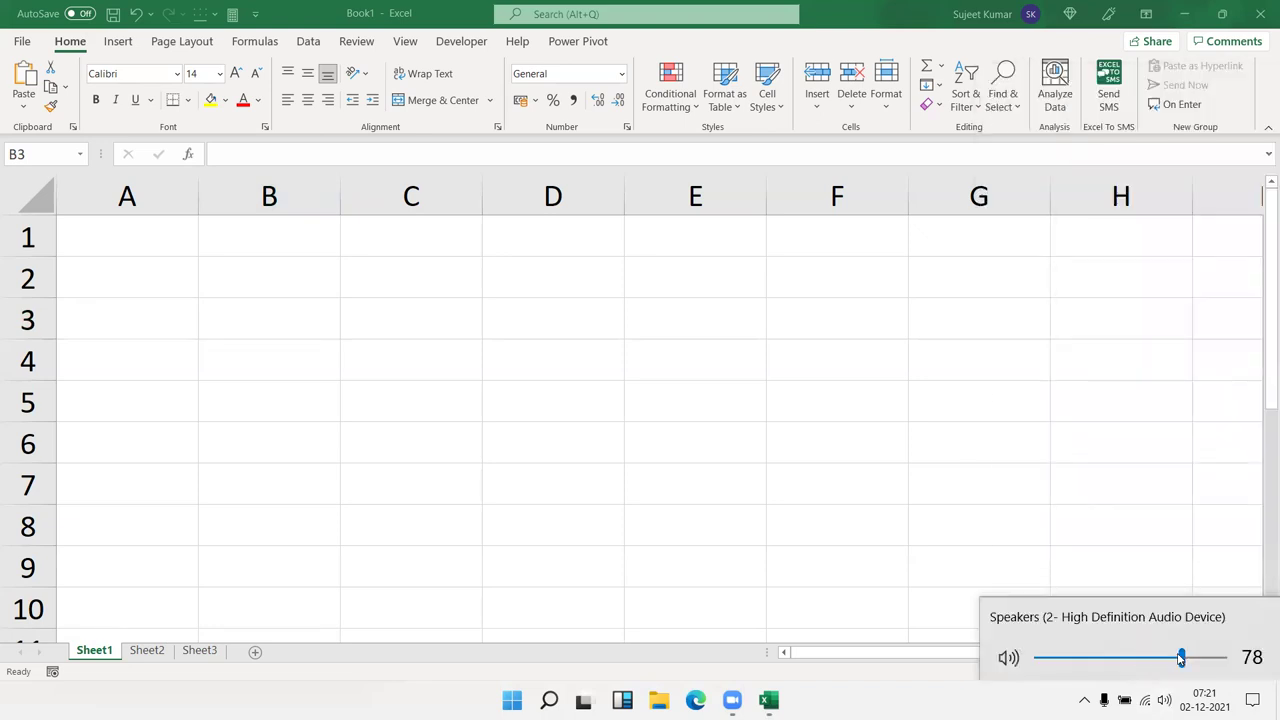
drag(1181, 657, 1224, 657)
click(723, 529)
Enter 10:30:07 in B2, then edit it to add 'pm'
click(267, 277)
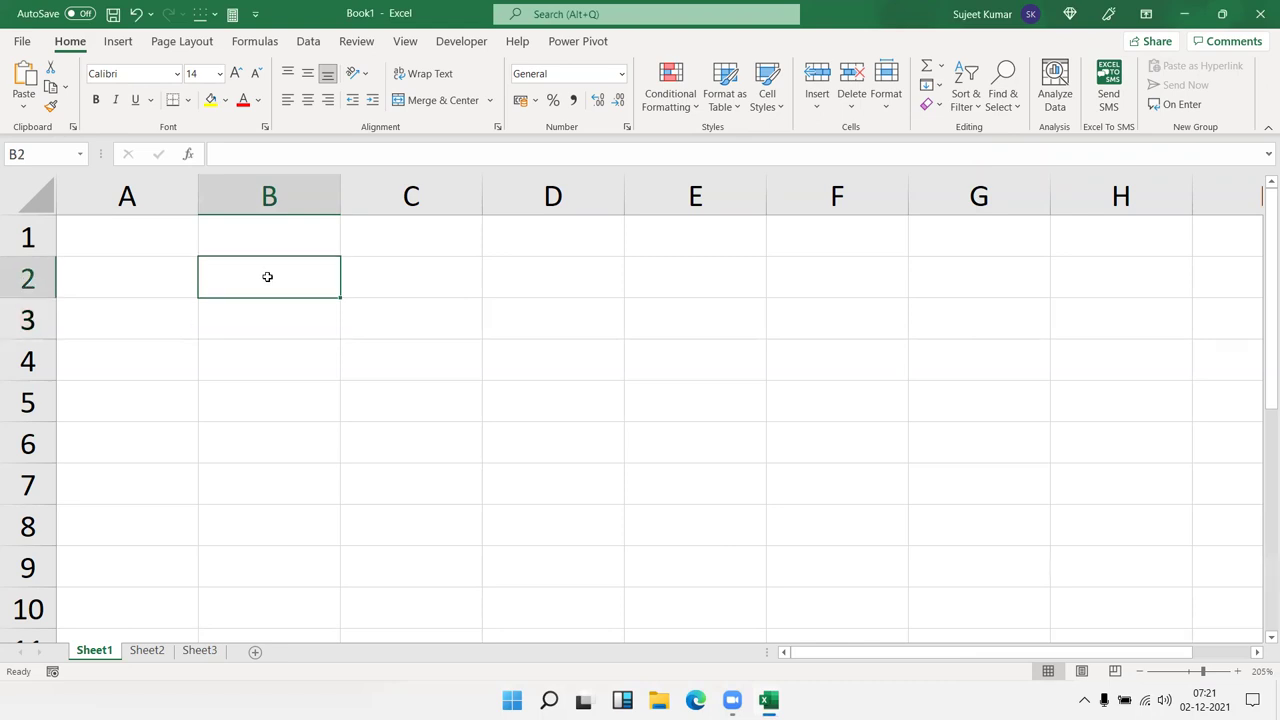
text(10)
text(:)
text(30)
text(:07)
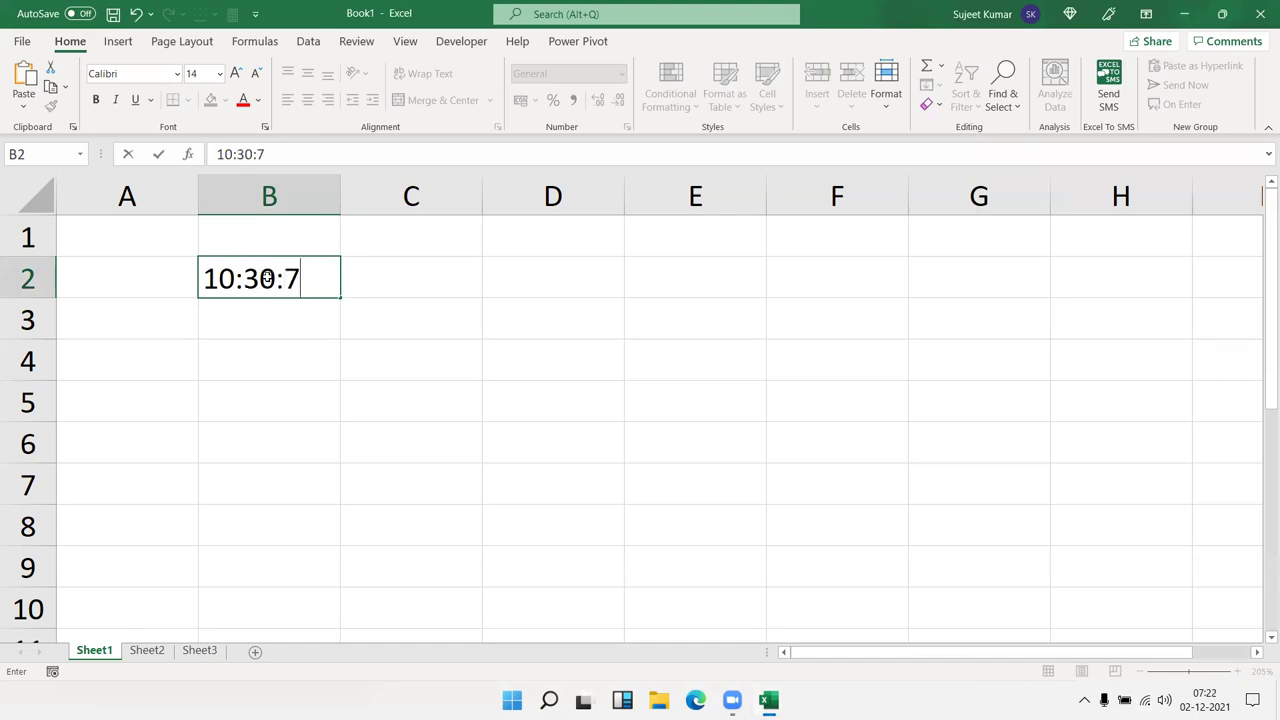
key(Return)
click(268, 278)
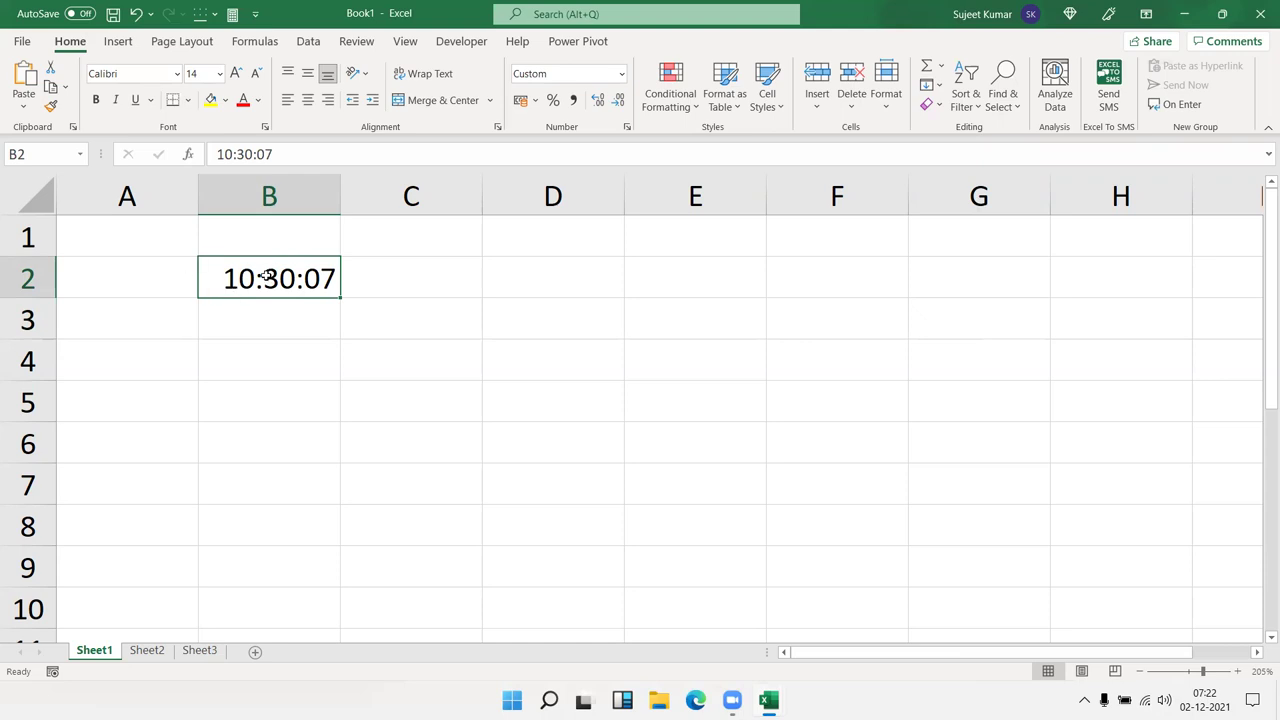
double_click(264, 277)
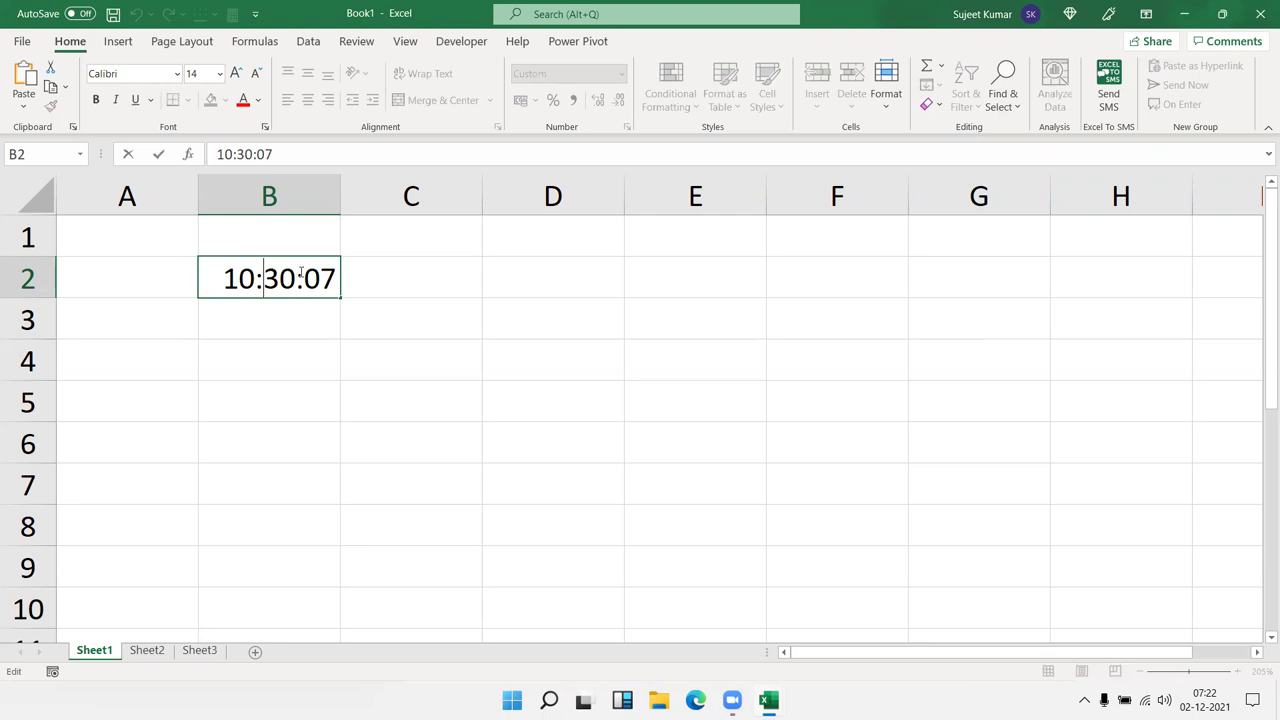
click(338, 278)
text(pm)
key(Return)
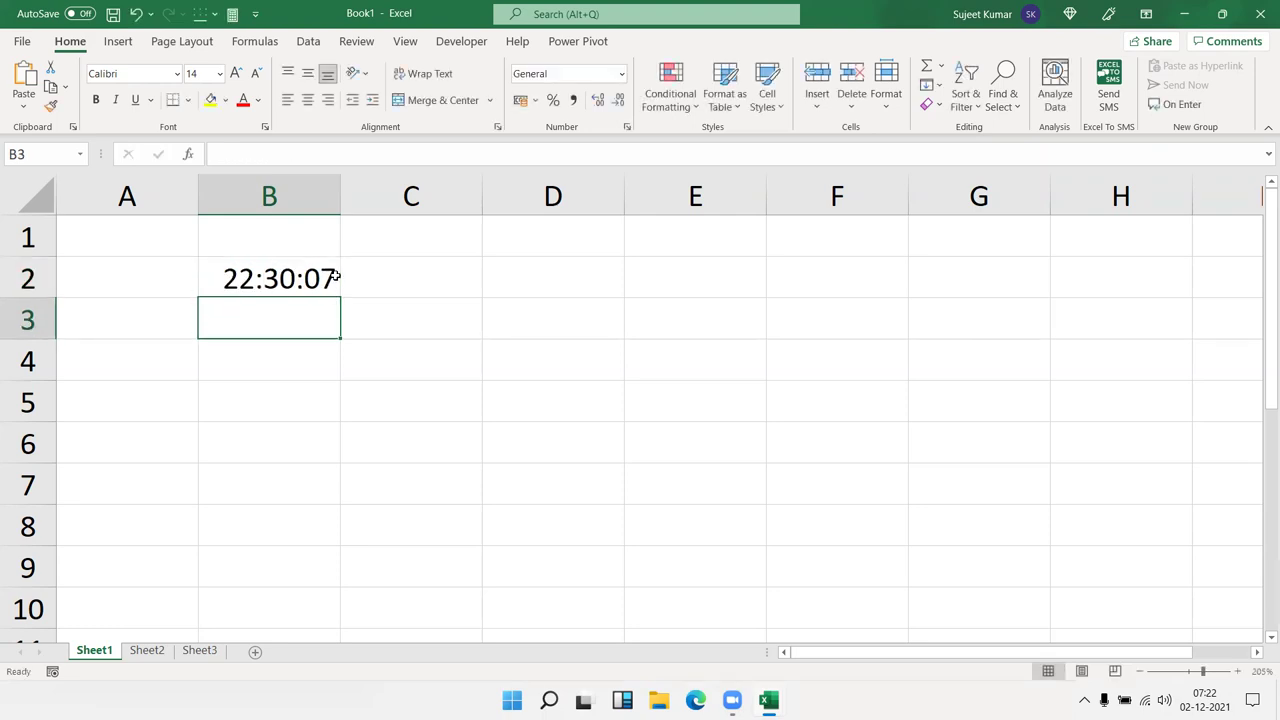
Re-enter B2 as the 24-hour time 22:30:10
click(336, 277)
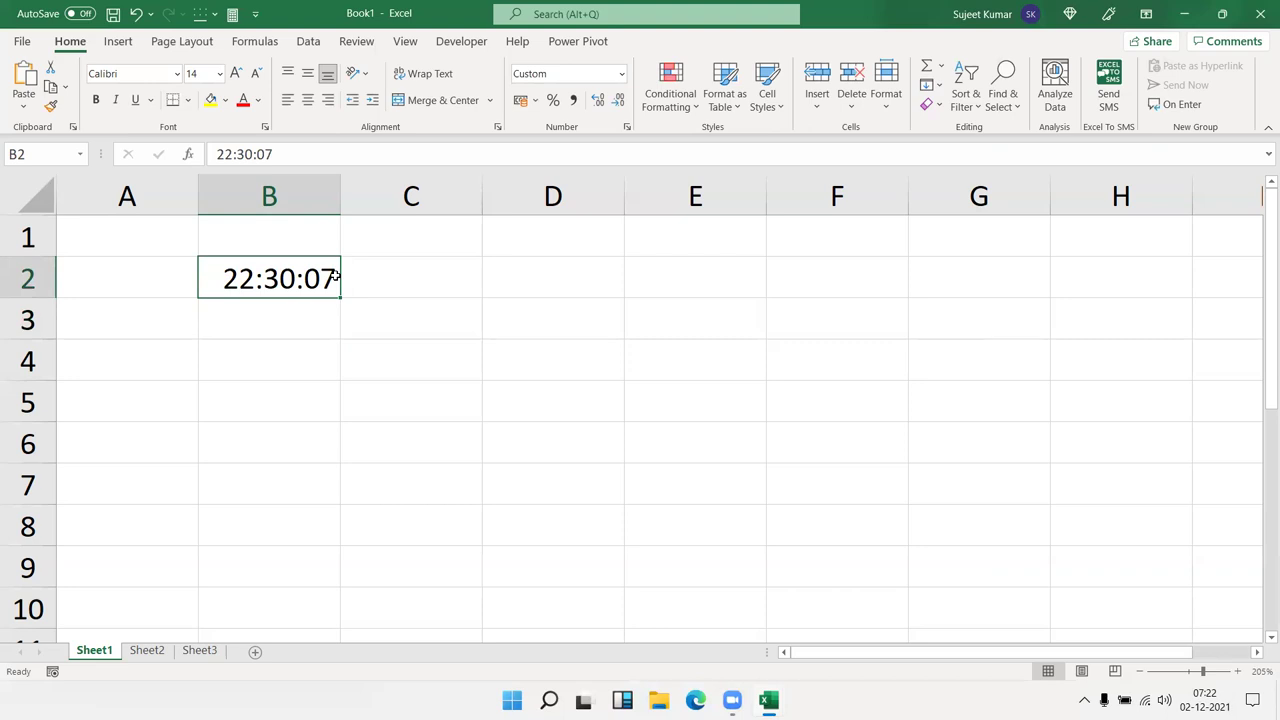
text(22)
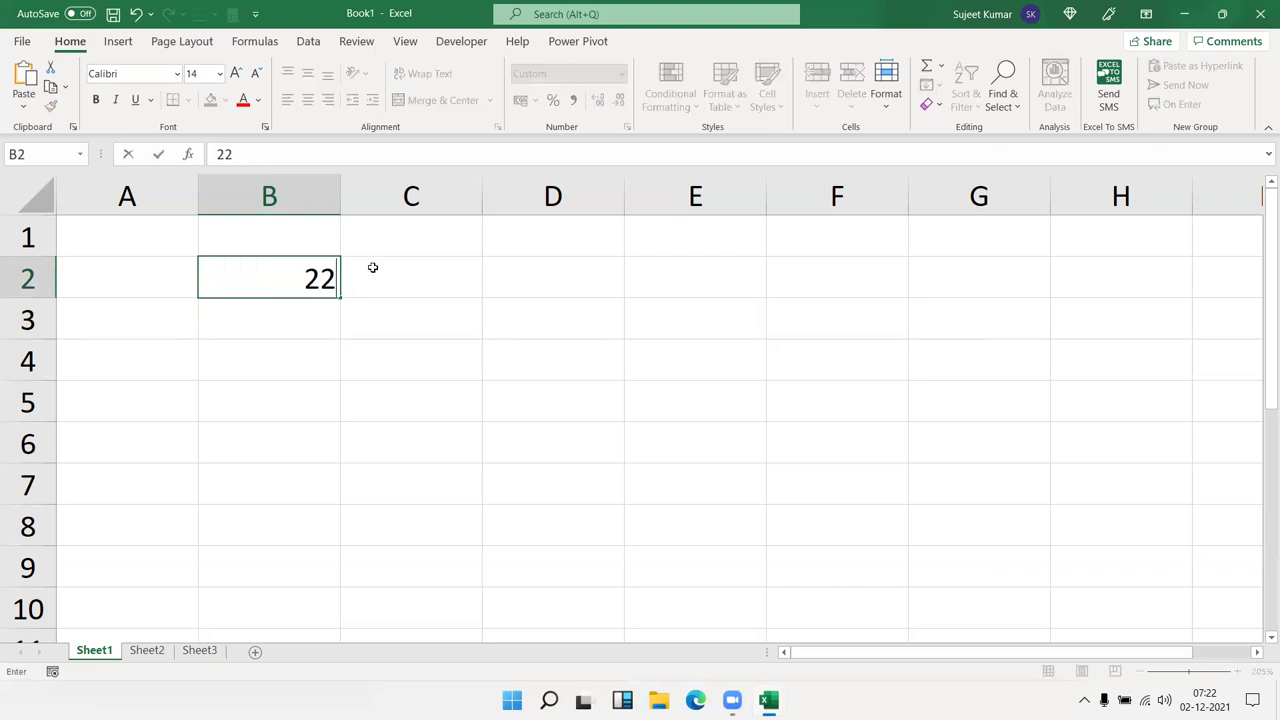
text(:)
text(30:10)
key(Return)
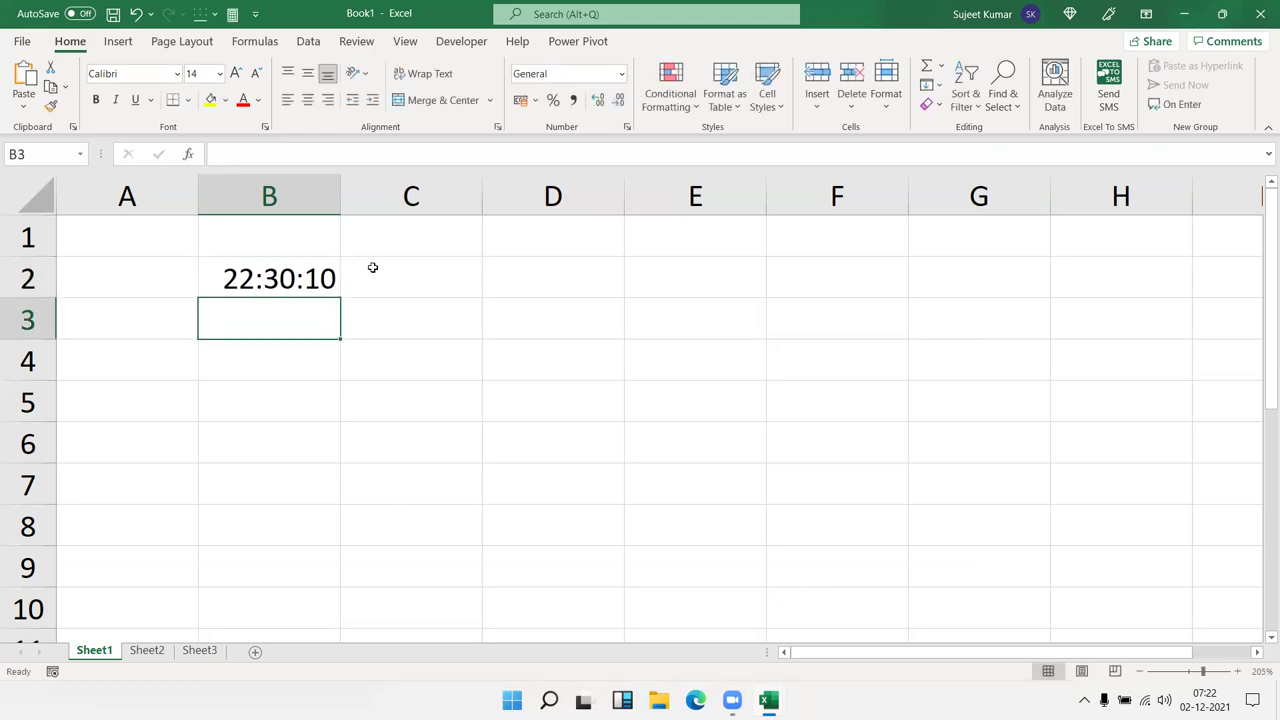
key(Up)
key(Right)
key(Up)
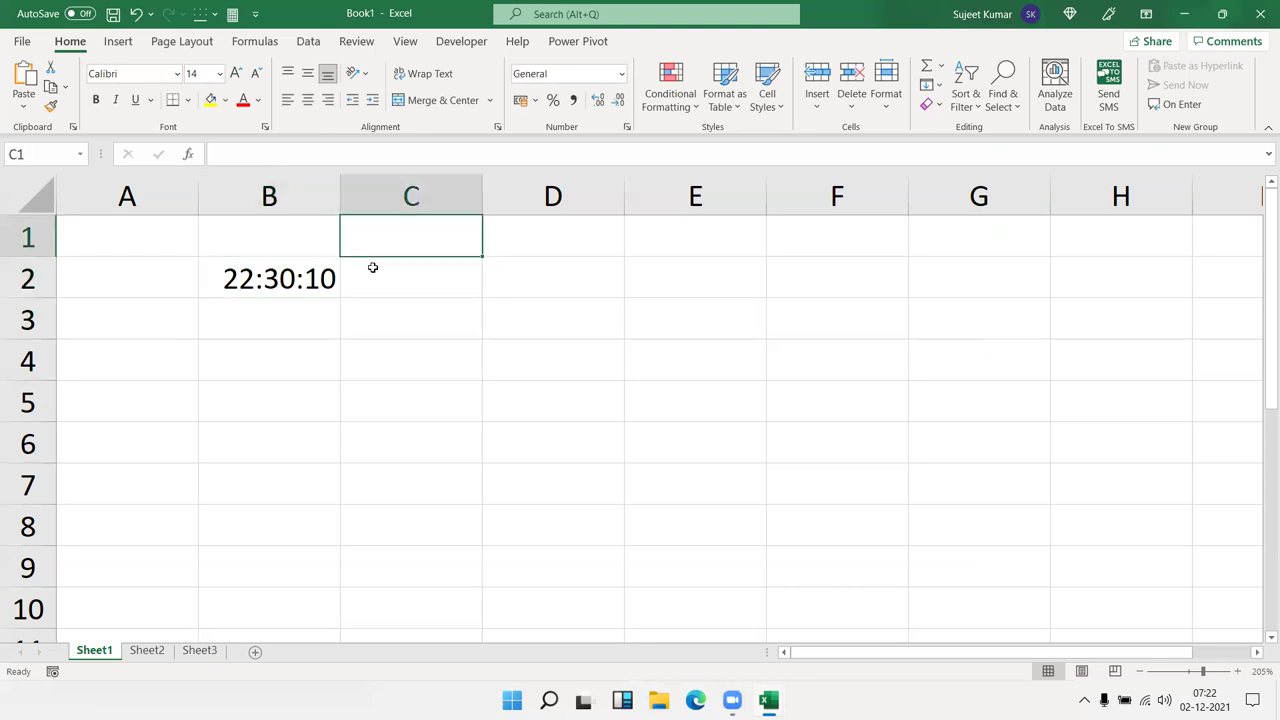
Add the headings H, M and S in C1:E1
text(H)
key(Tab)
text(M)
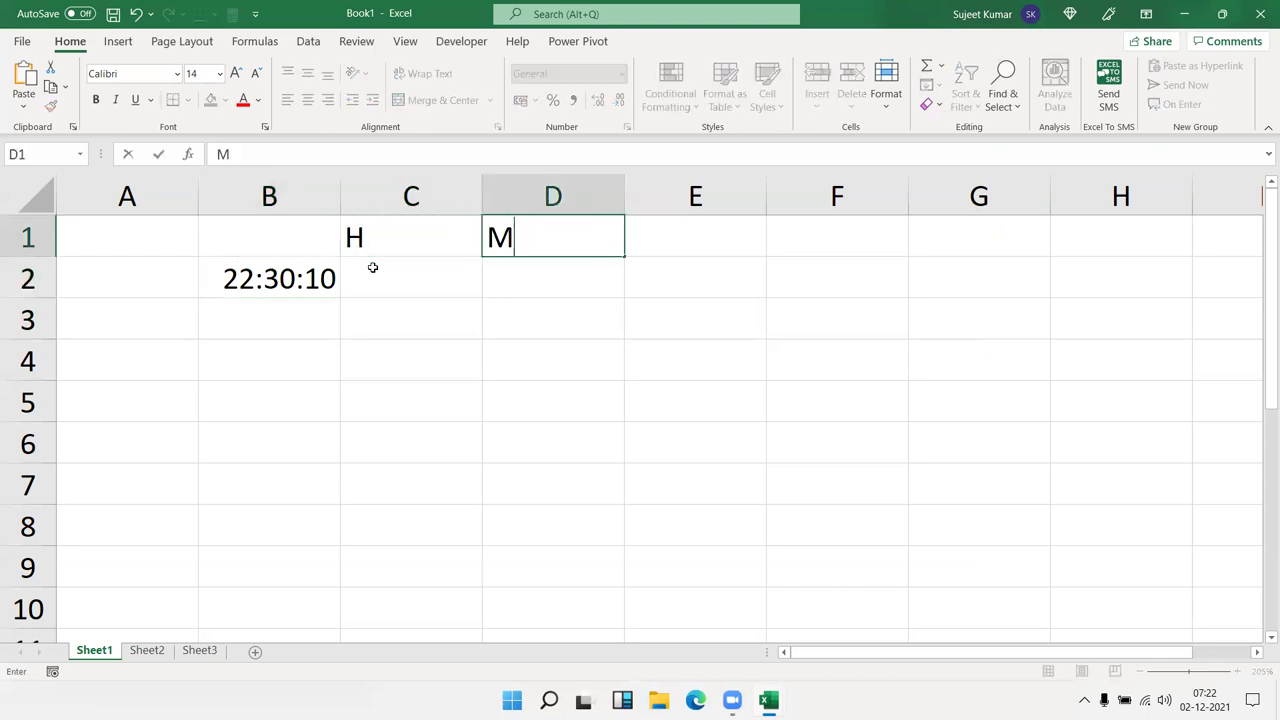
key(Tab)
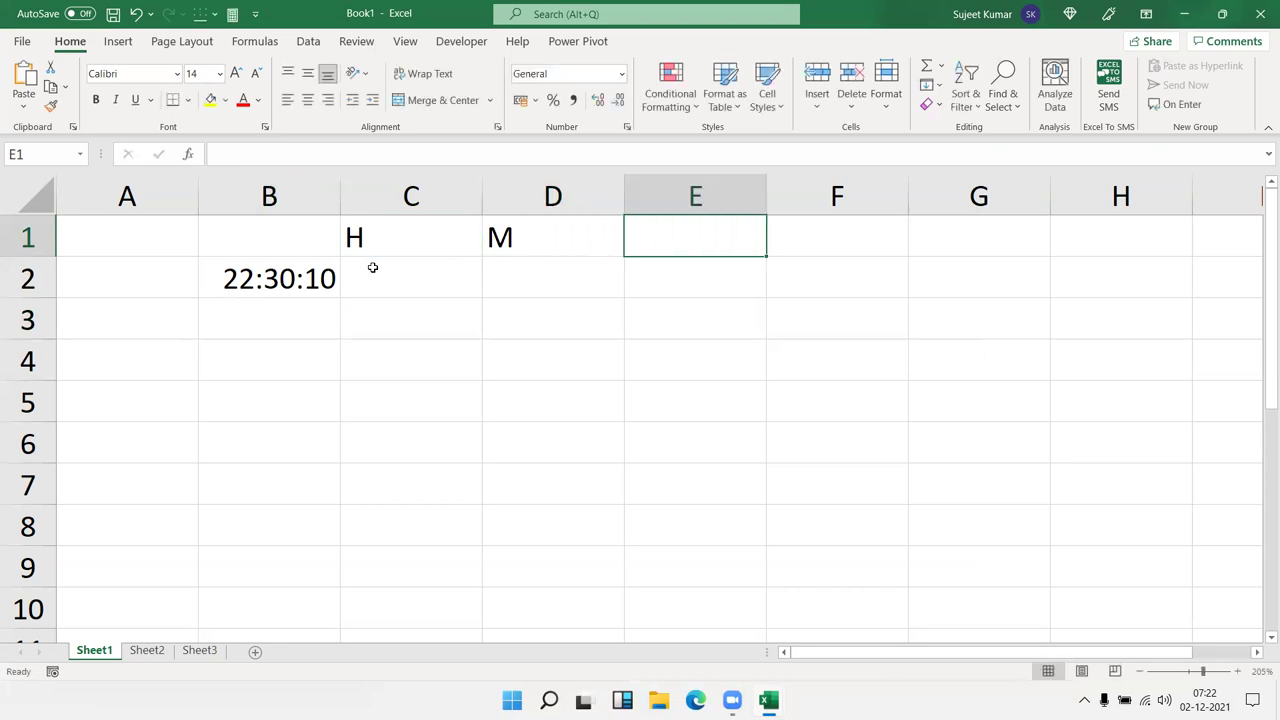
text(S)
key(Return)
Enter =HOUR(B2) in C2, giving 22
text(=)
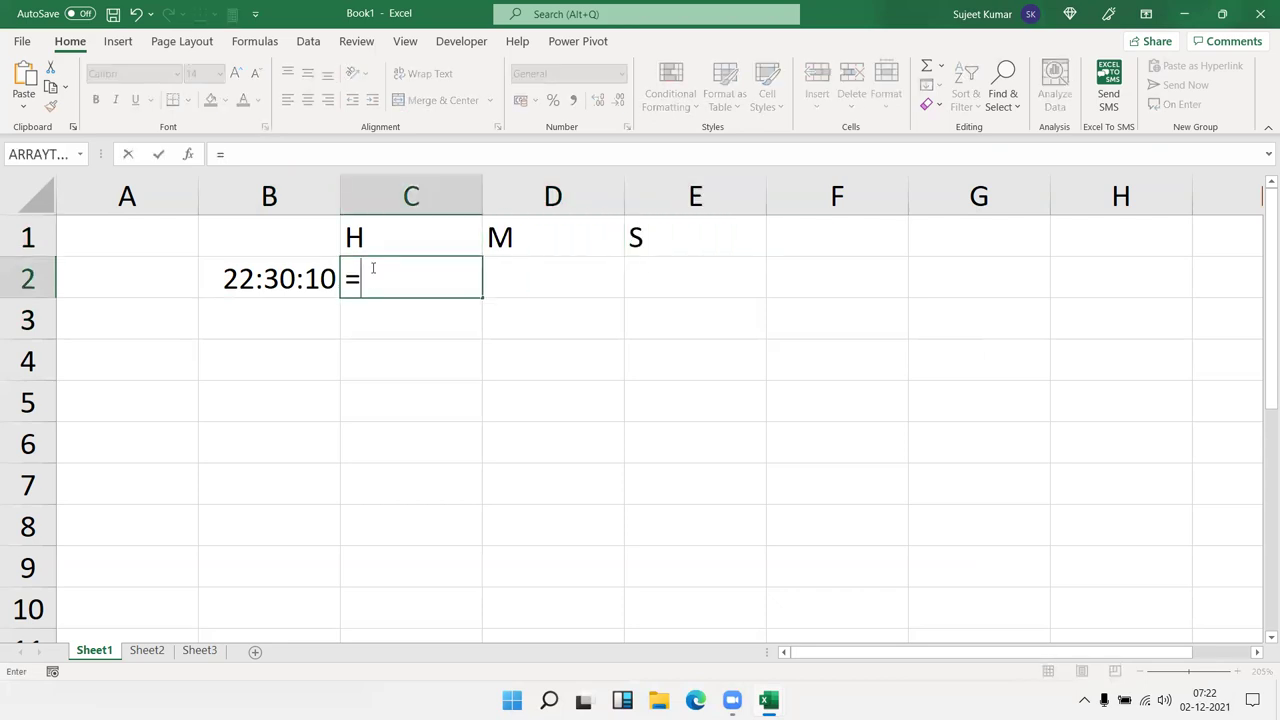
text(hou)
key(Tab)
key(Left)
key(Return)
key(Up)
key(Right)
Enter =MINUTE(B2) in D2, giving 30
text(=m)
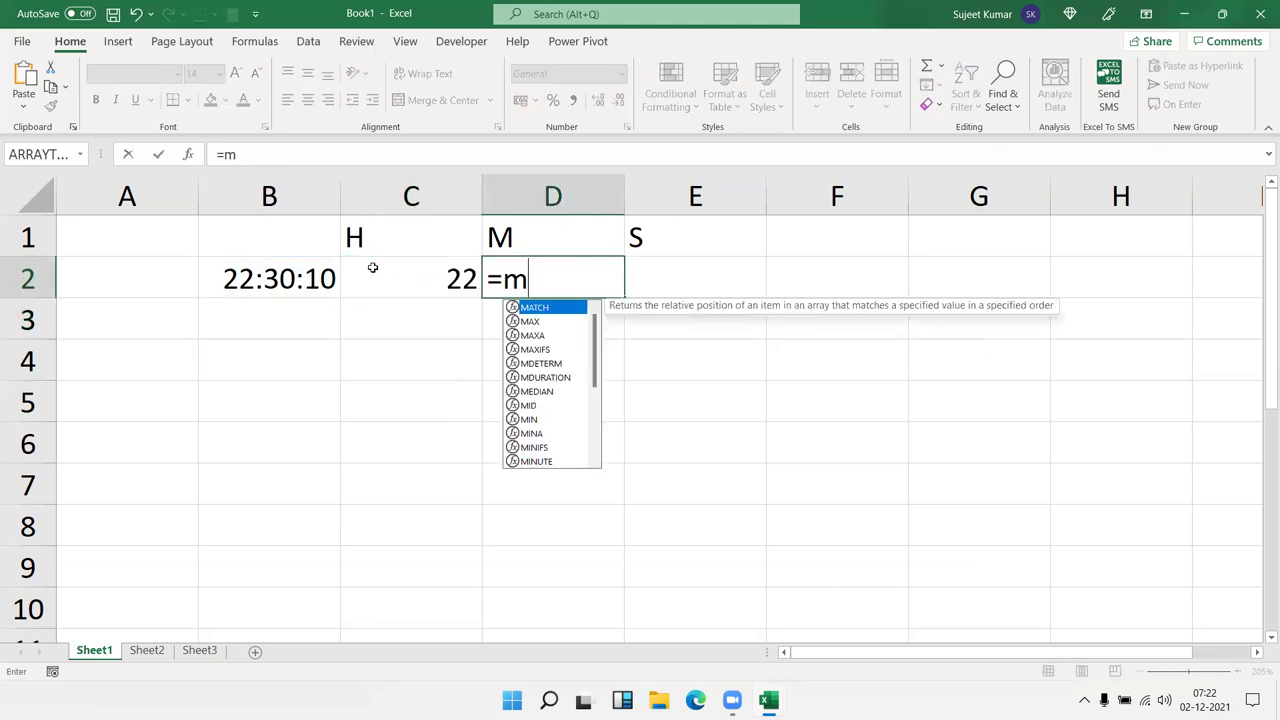
text(in)
key(Down)
key(Down)
key(Down)
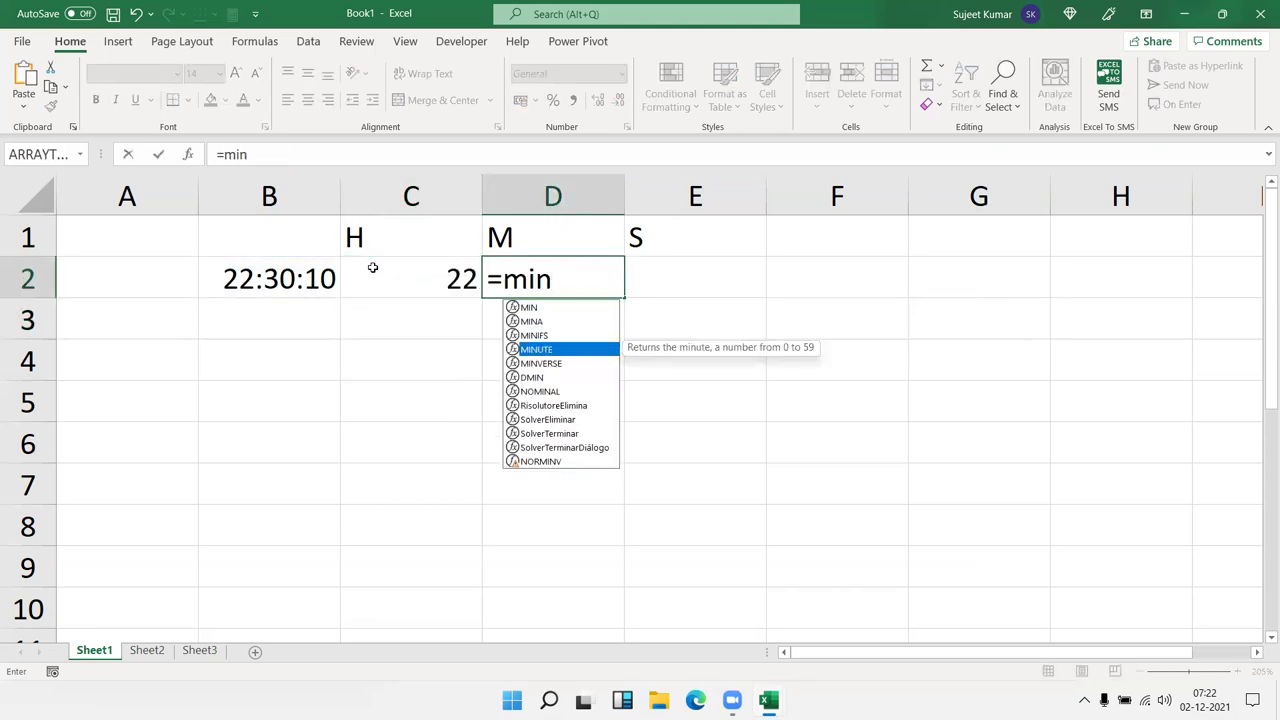
key(Tab)
key(Left)
key(Return)
key(Up)
key(Right)
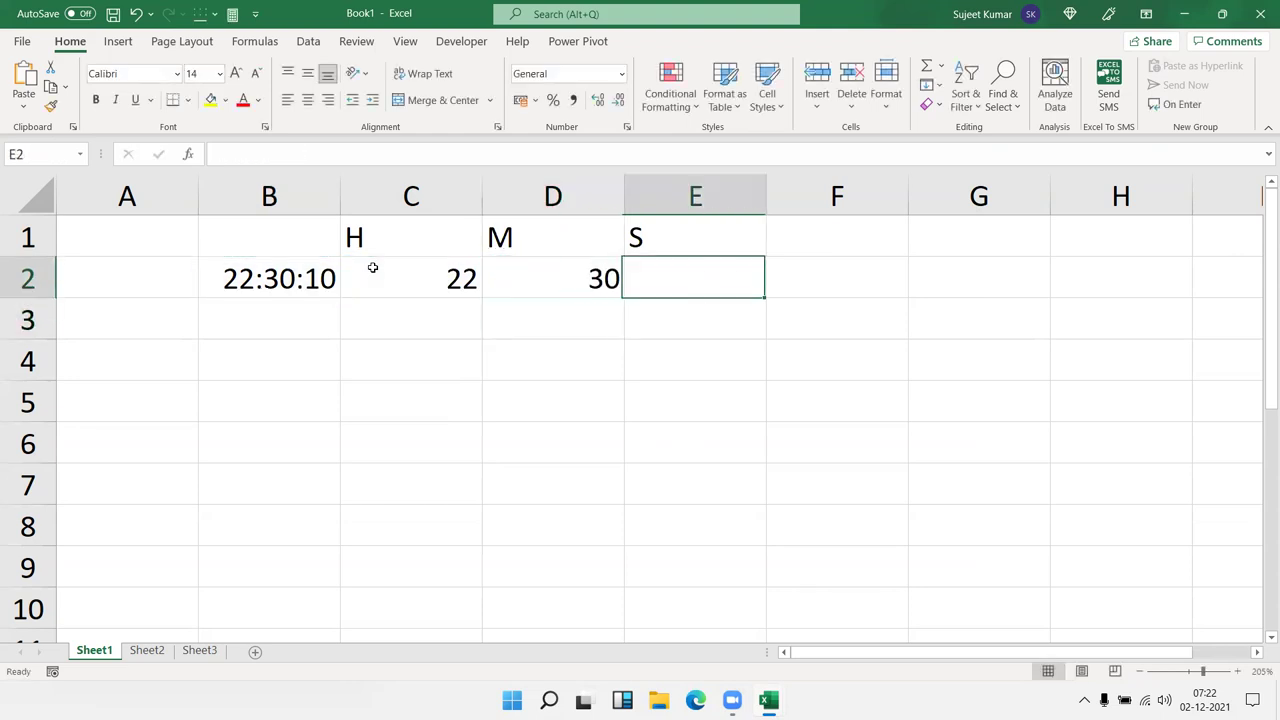
Enter =SECOND(B2) in E2, giving 10
text(=se)
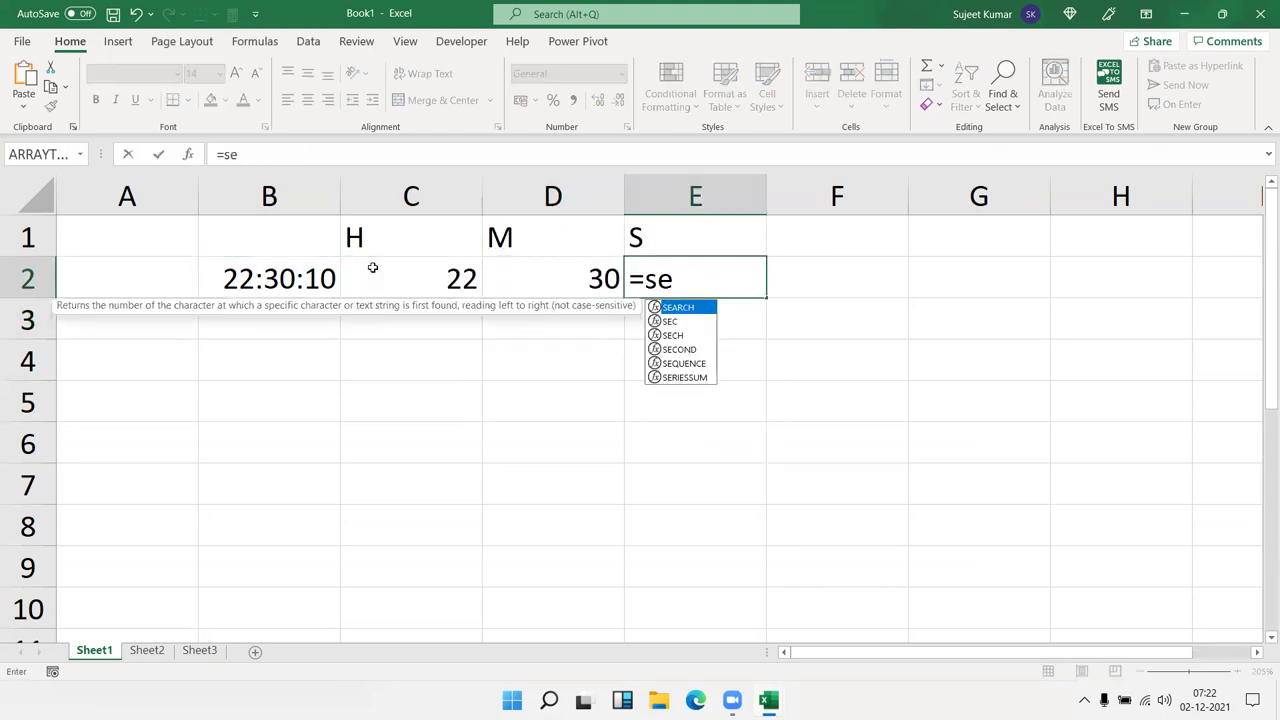
key(Down)
key(Down)
key(Down)
key(Tab)
key(Left)
key(Left)
key(Left)
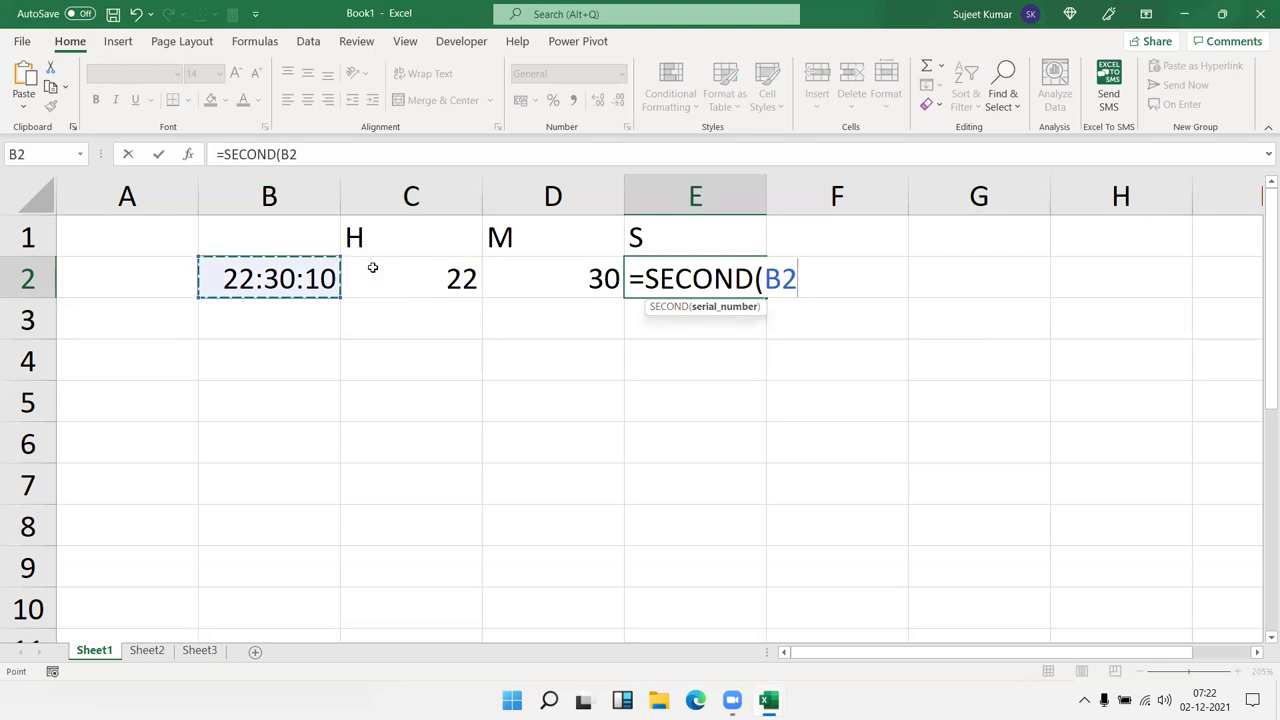
key(Return)
key(Up)
key(Left)
key(Left)
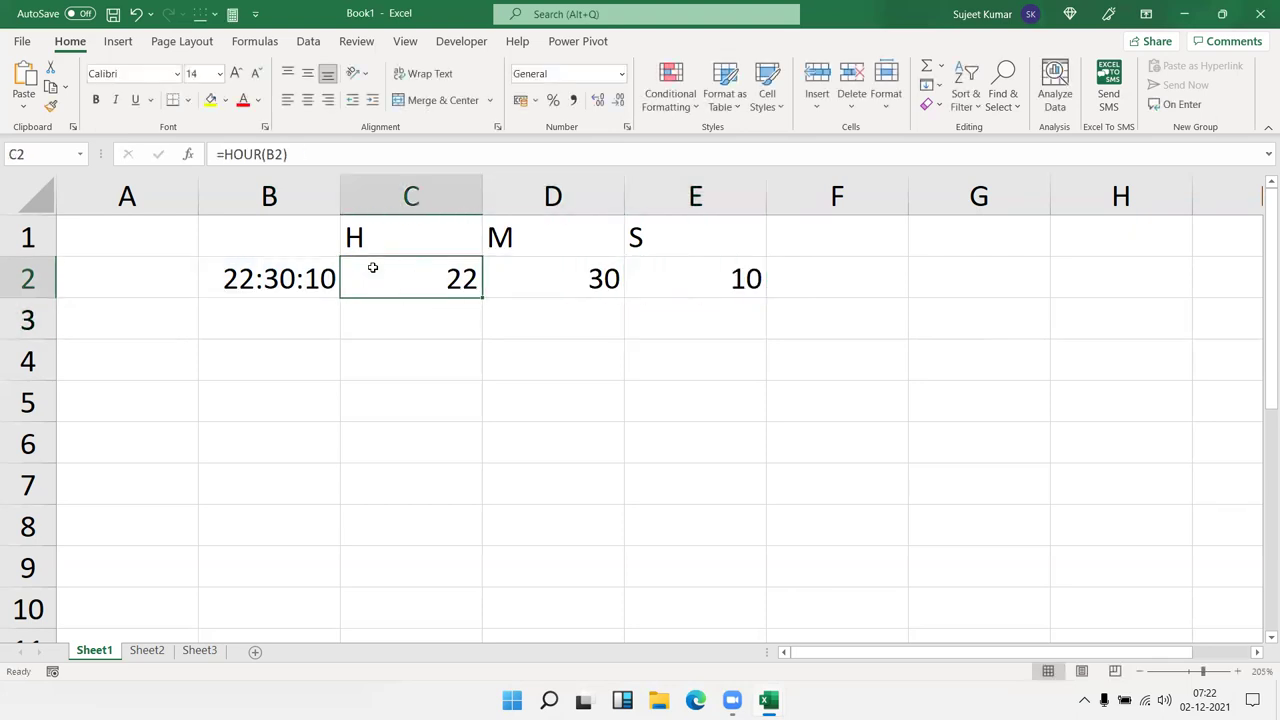
key(Right)
key(Right)
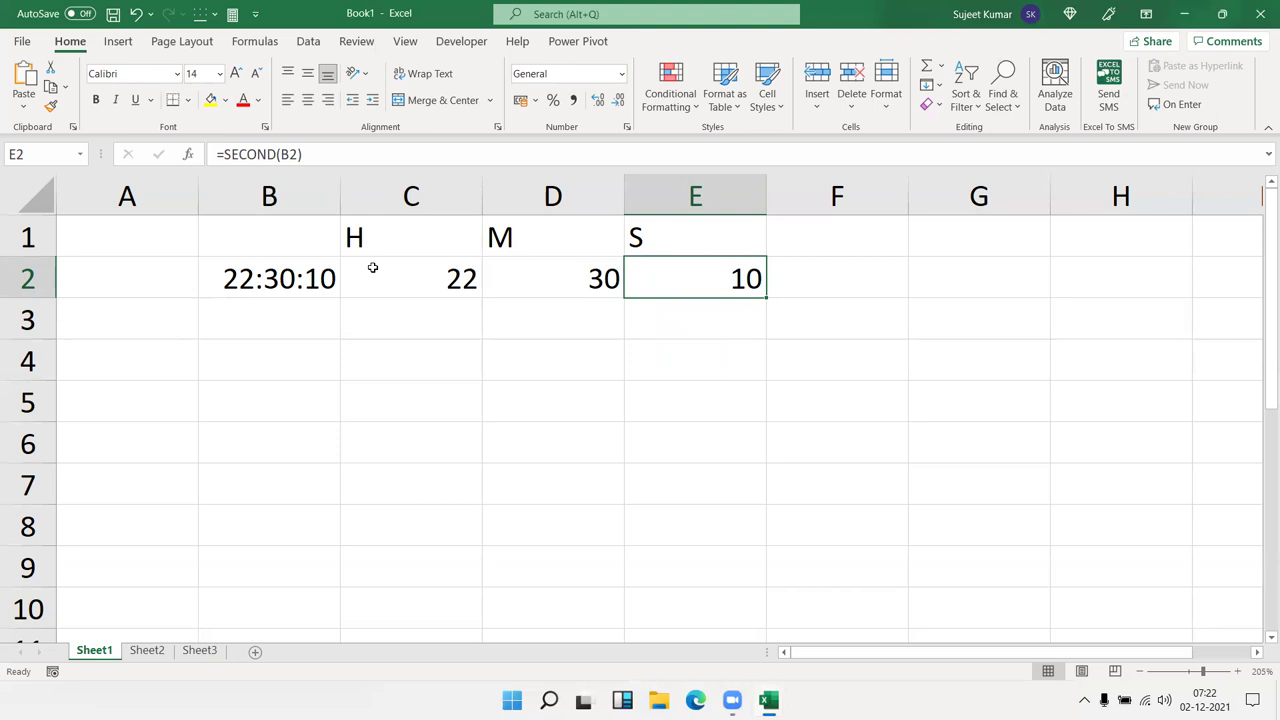
key(Left)
key(Left)
Rebuild the time in F2 with =TIME(C2,D2,E2), showing 10:30 PM
key(Right)
key(Right)
key(Right)
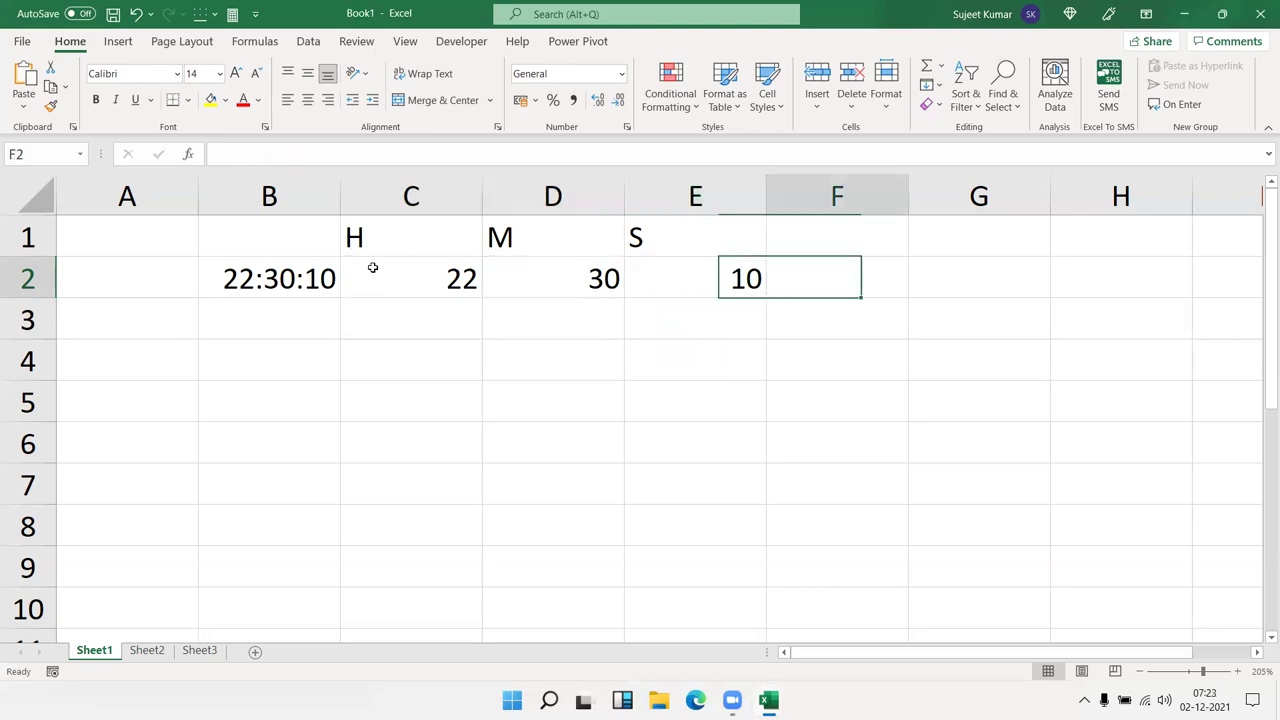
text(=tim)
key(Tab)
key(Left)
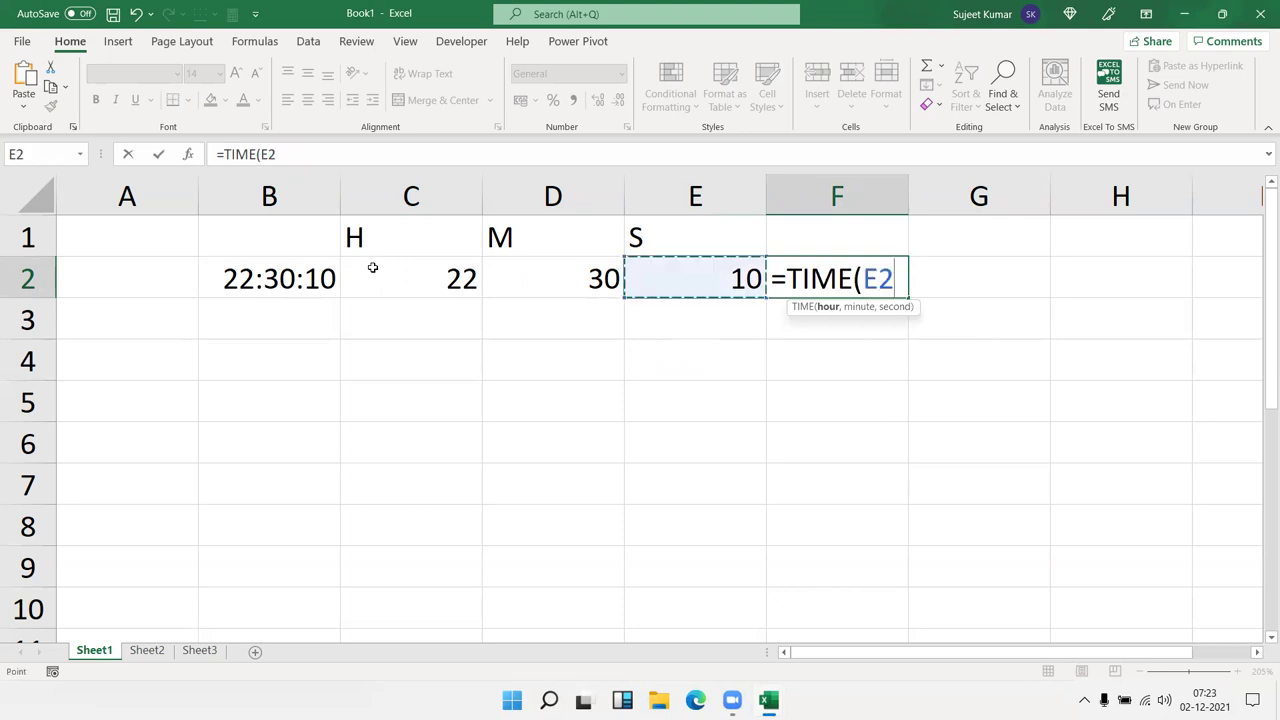
key(Left)
key(Left)
text(,)
key(Left)
key(Left)
text(,)
key(Left)
key(Return)
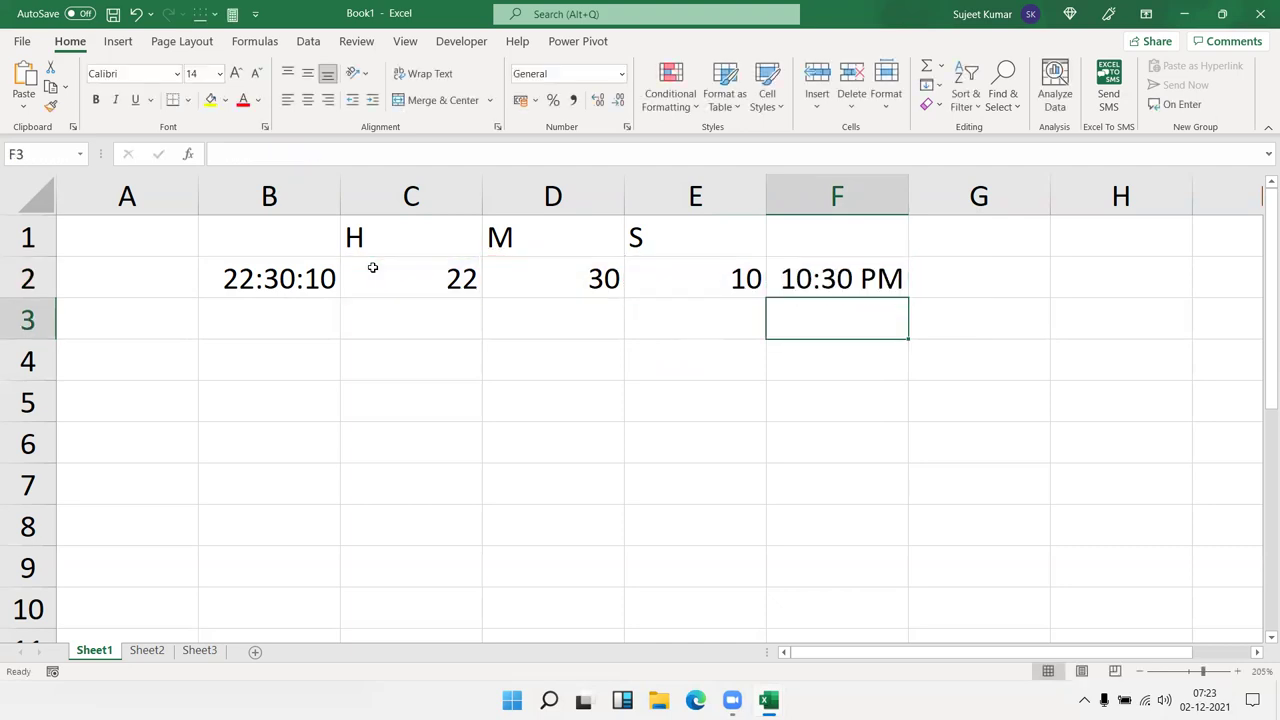
Review the HOUR, MINUTE and SECOND formulas in C2:E2, then move to B4
key(Left)
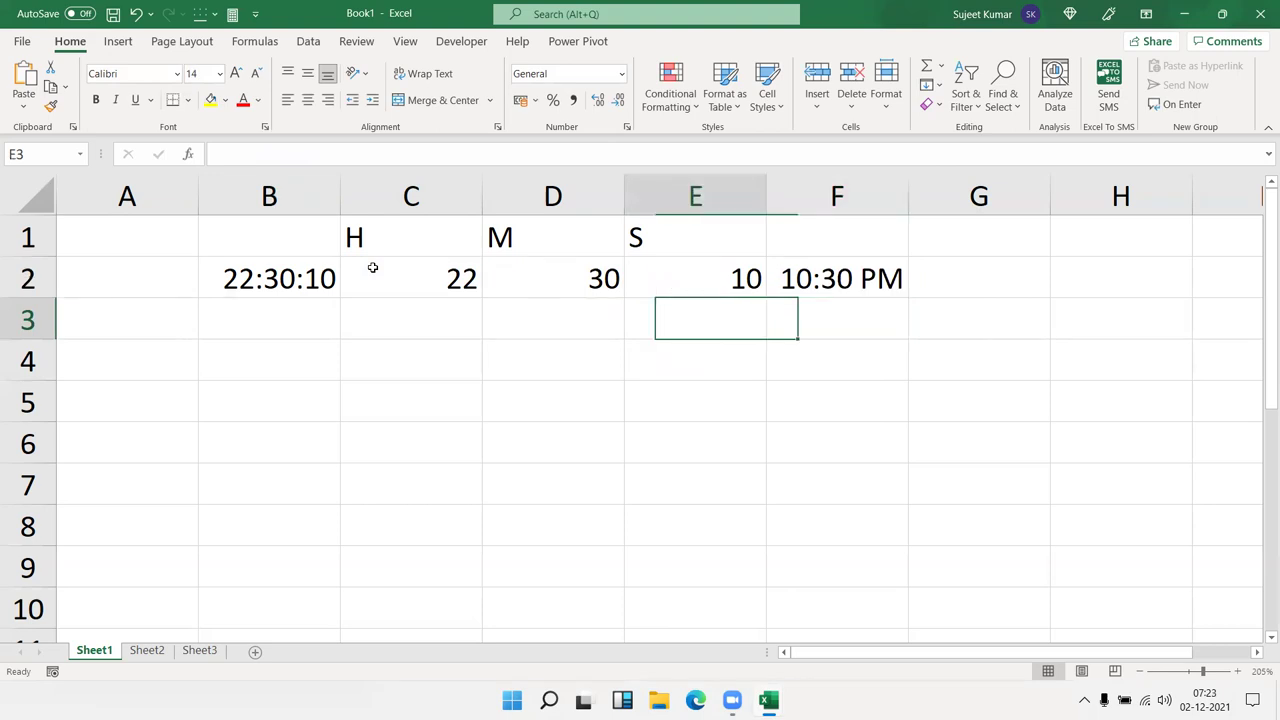
key(Left)
key(Left)
key(Up)
key(Right)
key(Right)
key(Left)
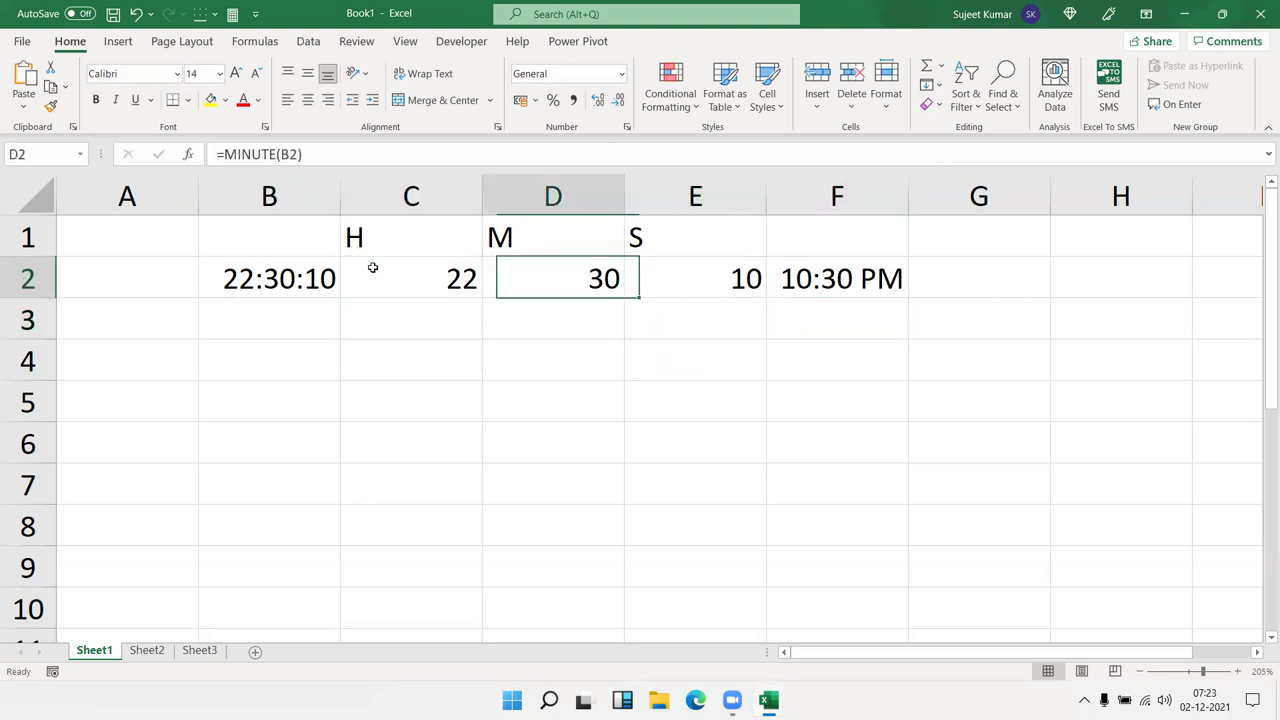
key(Right)
key(Down)
key(Left)
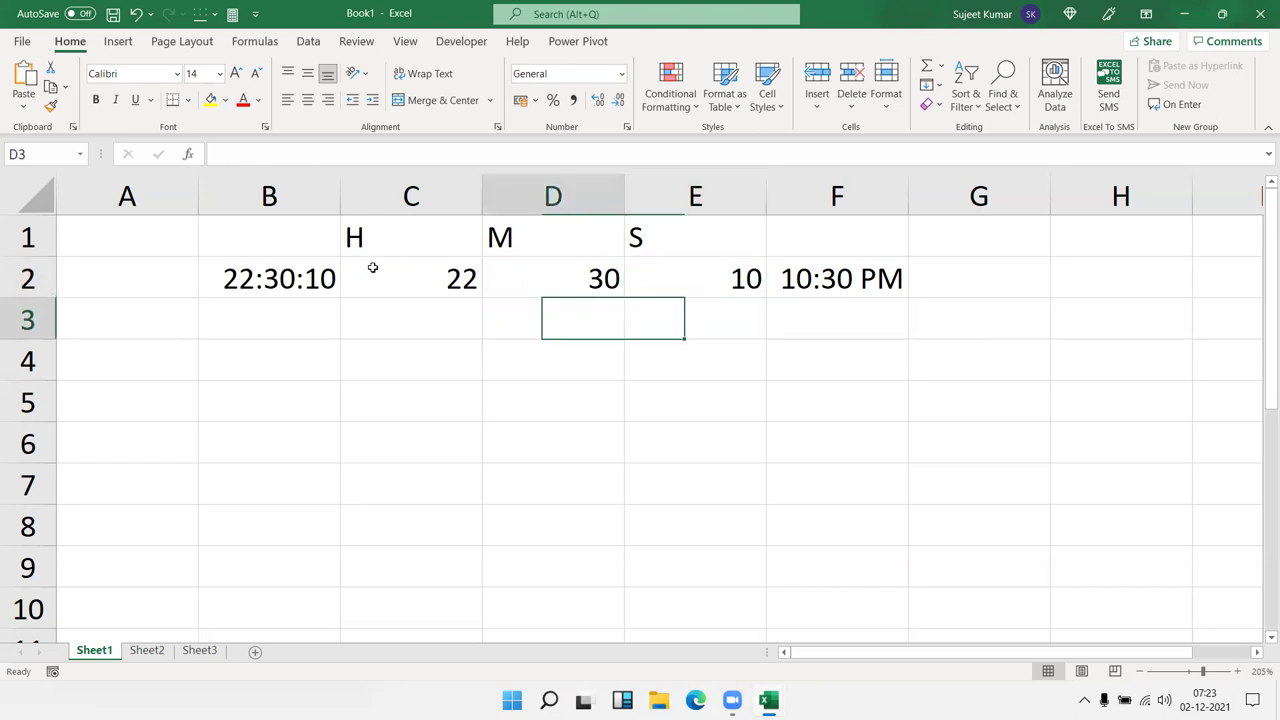
key(Left)
key(Up)
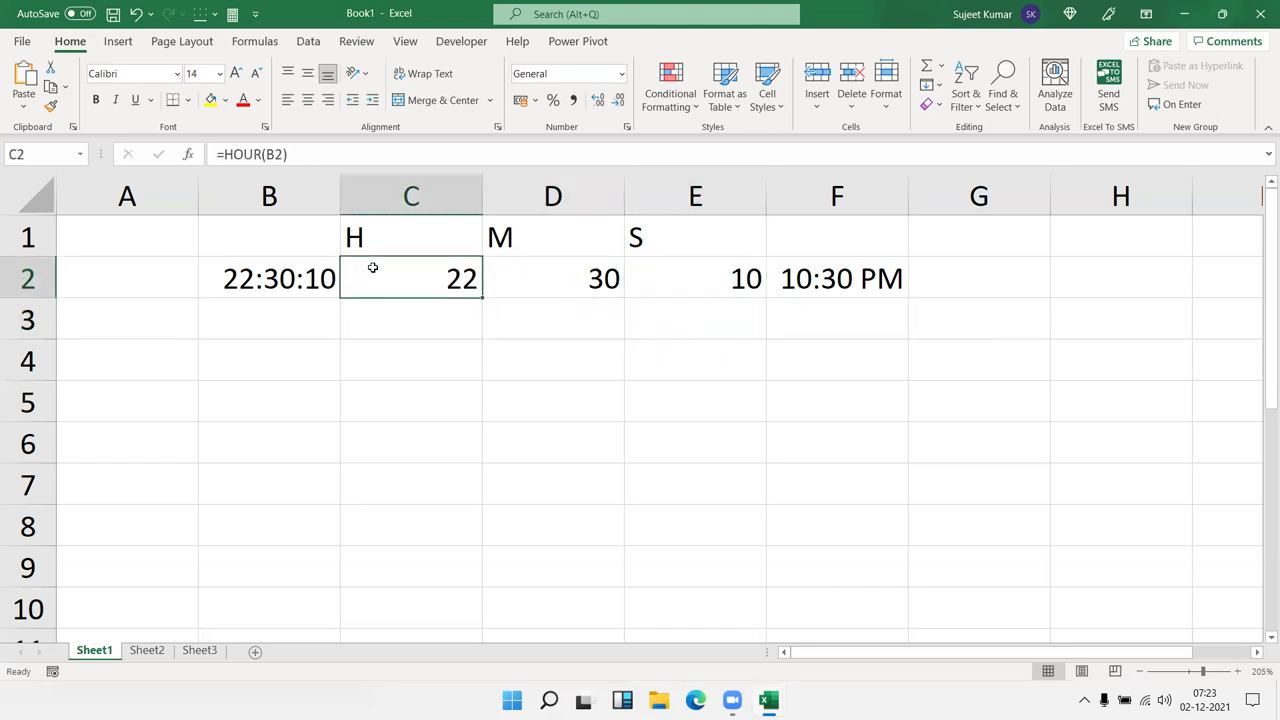
key(Down)
key(Left)
key(Down)
Enter the duration 37:20:30 in B4 and a placeholder 37 in C4
text(37:20:30)
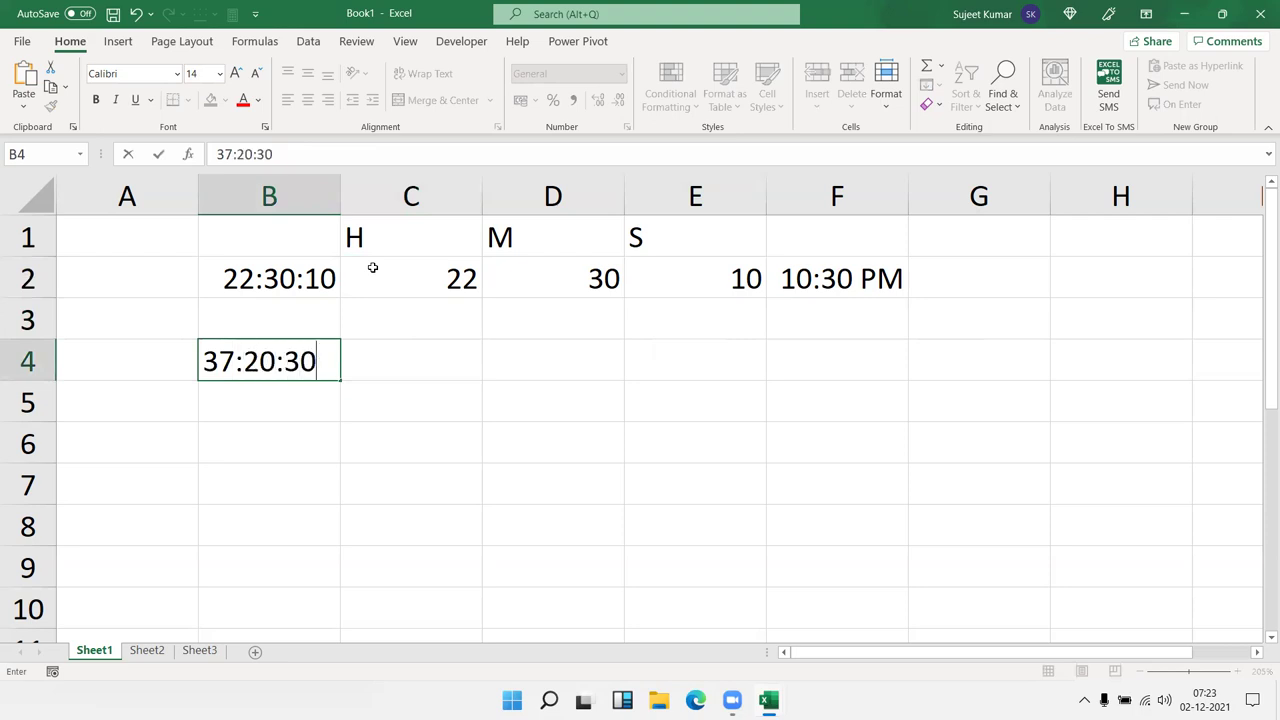
key(Return)
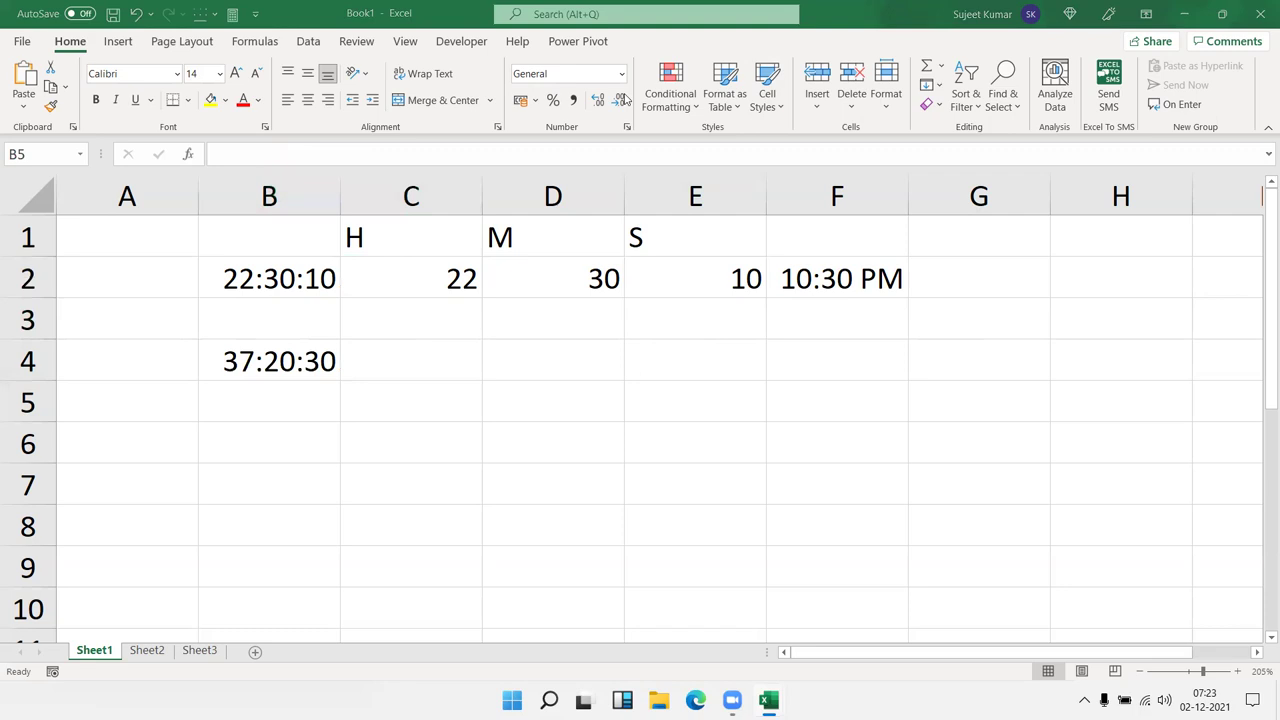
click(467, 363)
text(37)
key(Return)
Replace C4 with =HOUR(B4), which returns only 13
click(467, 363)
text(=ho)
key(Tab)
text(b4)
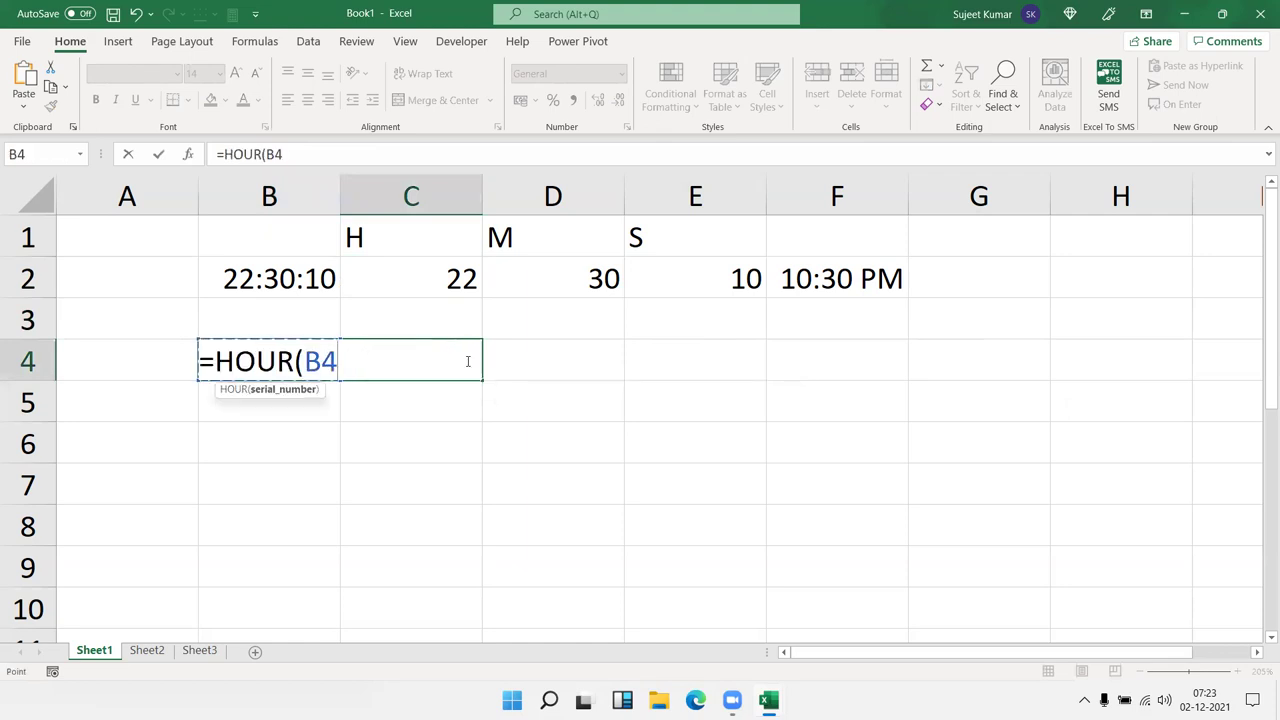
key(Return)
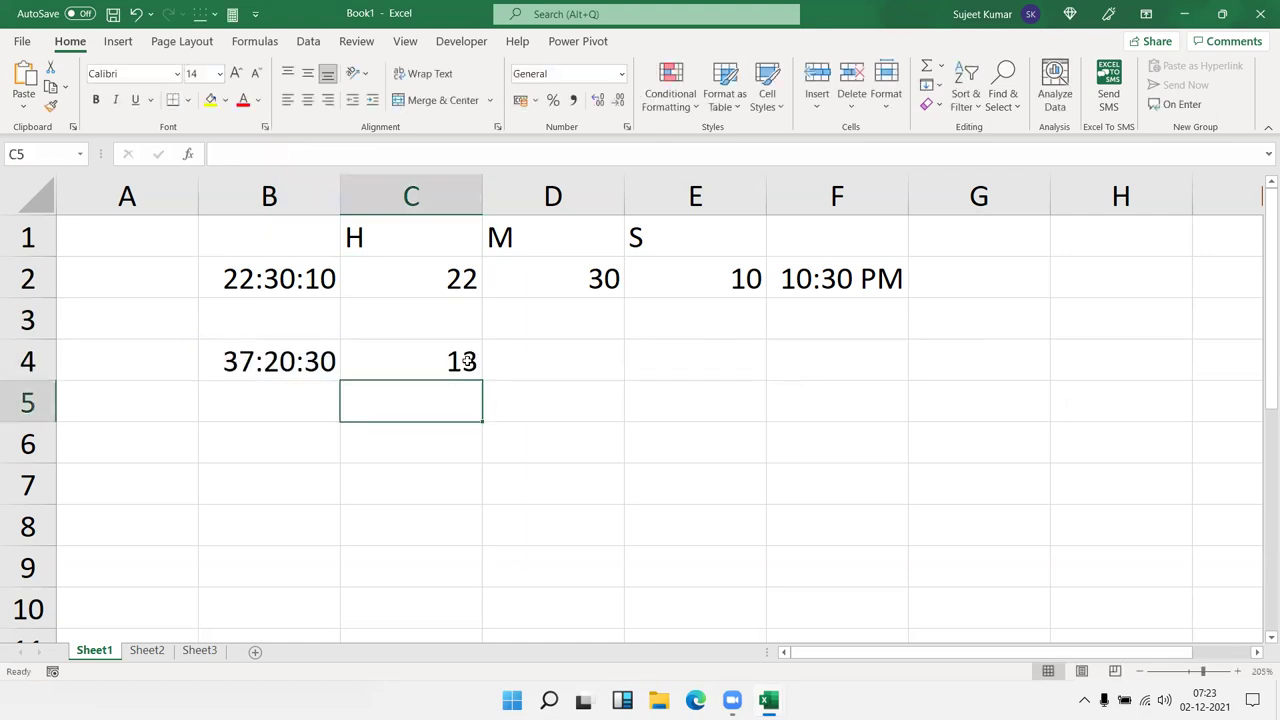
click(467, 362)
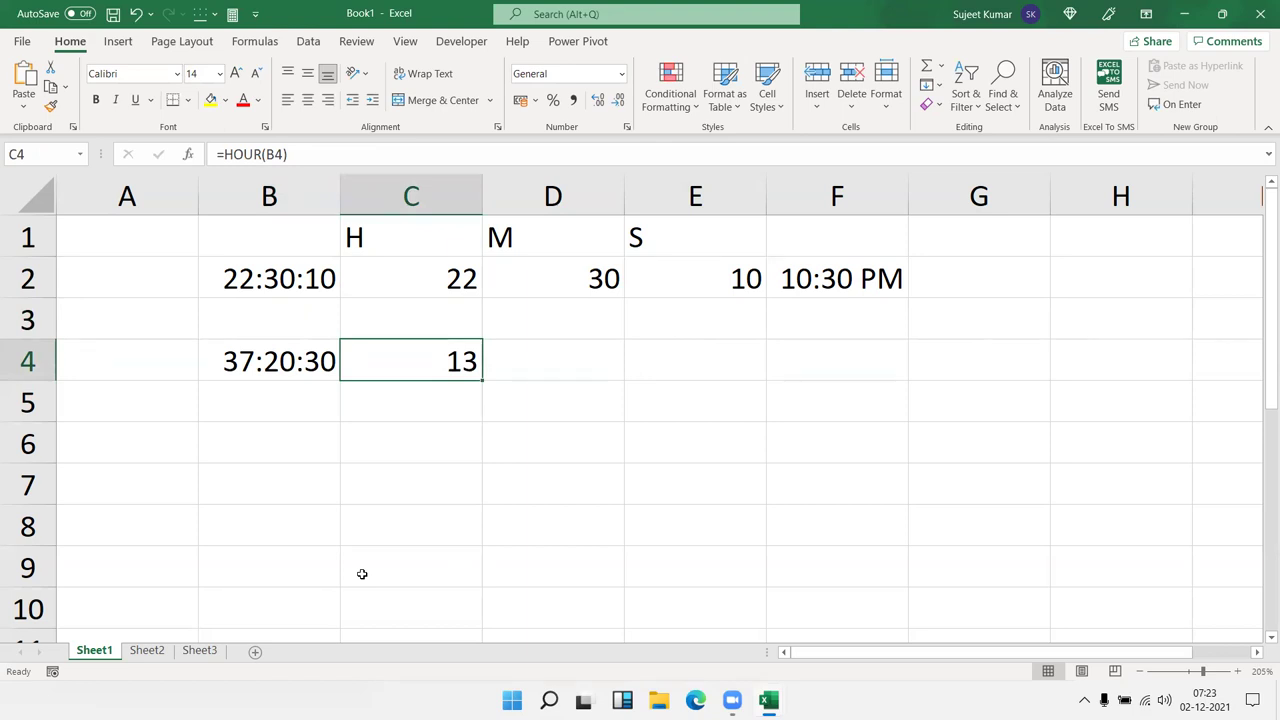
Inspect B4's stored value, then format it as General to show 1.555903
key(Left)
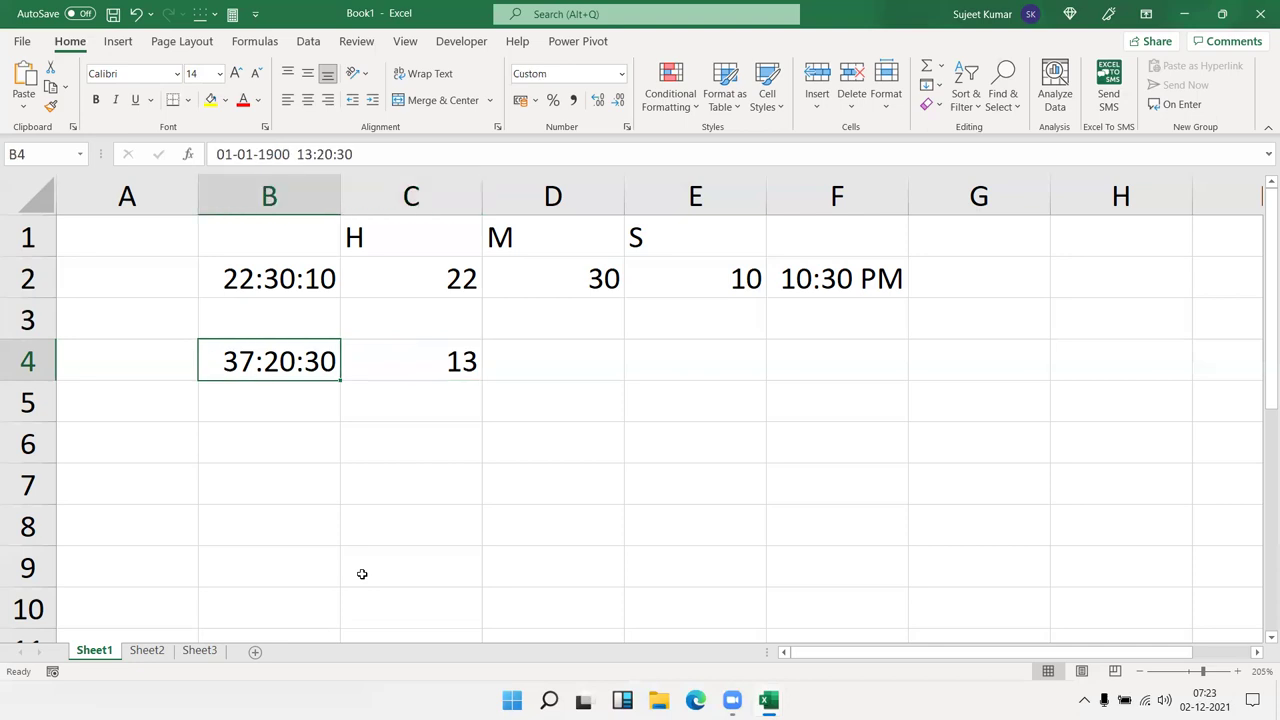
click(292, 154)
key(shift+Right)
key(shift+Right)
key(shift+Right)
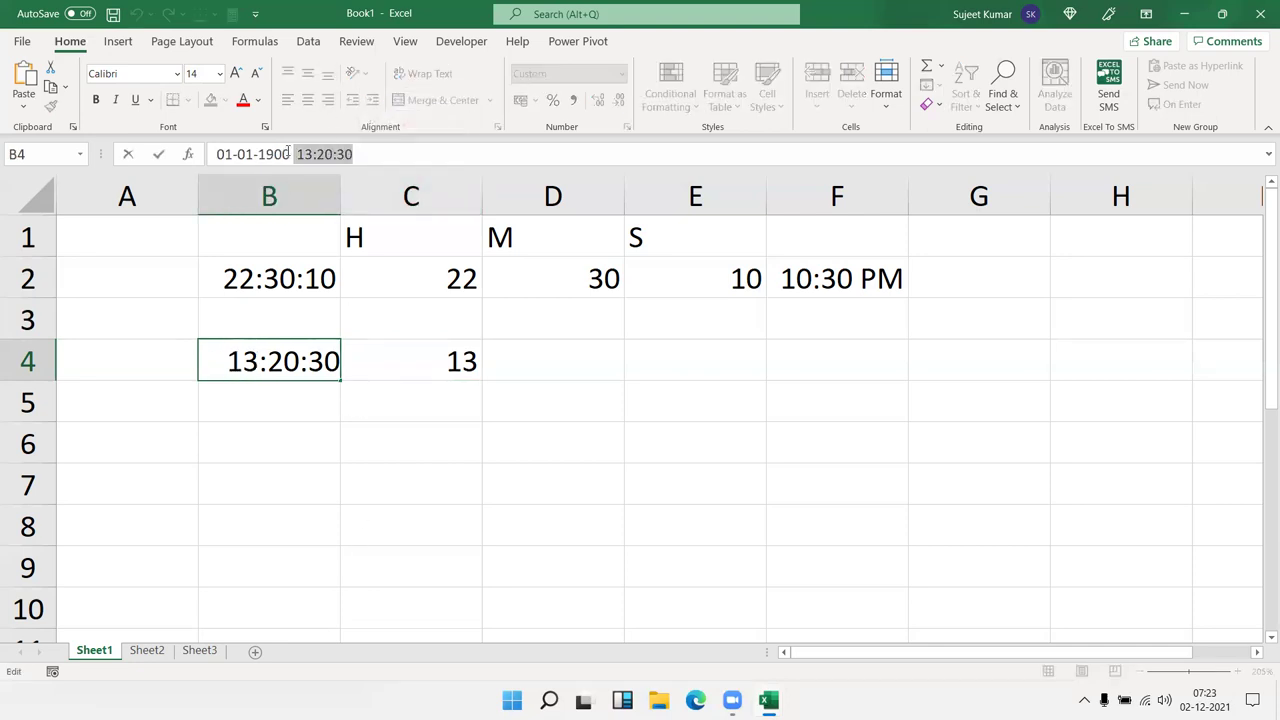
key(shift+Left)
key(shift+Left)
key(shift+Left)
key(Escape)
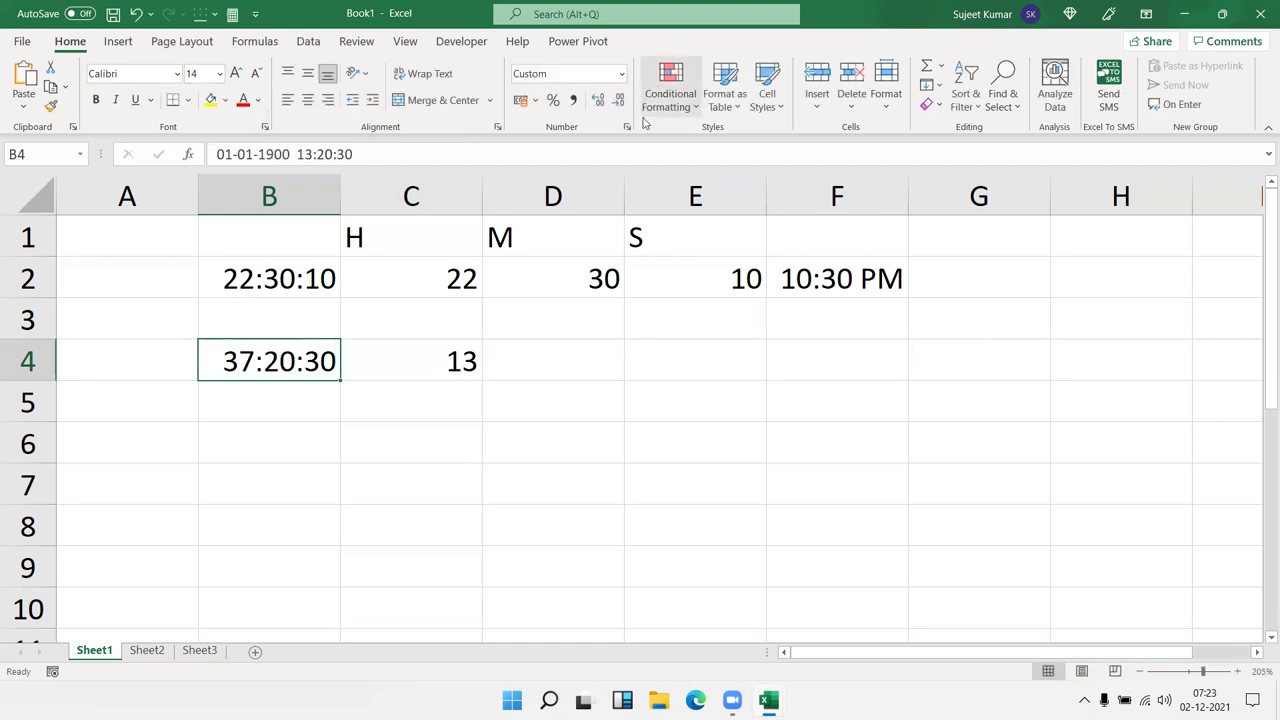
click(622, 75)
click(604, 104)
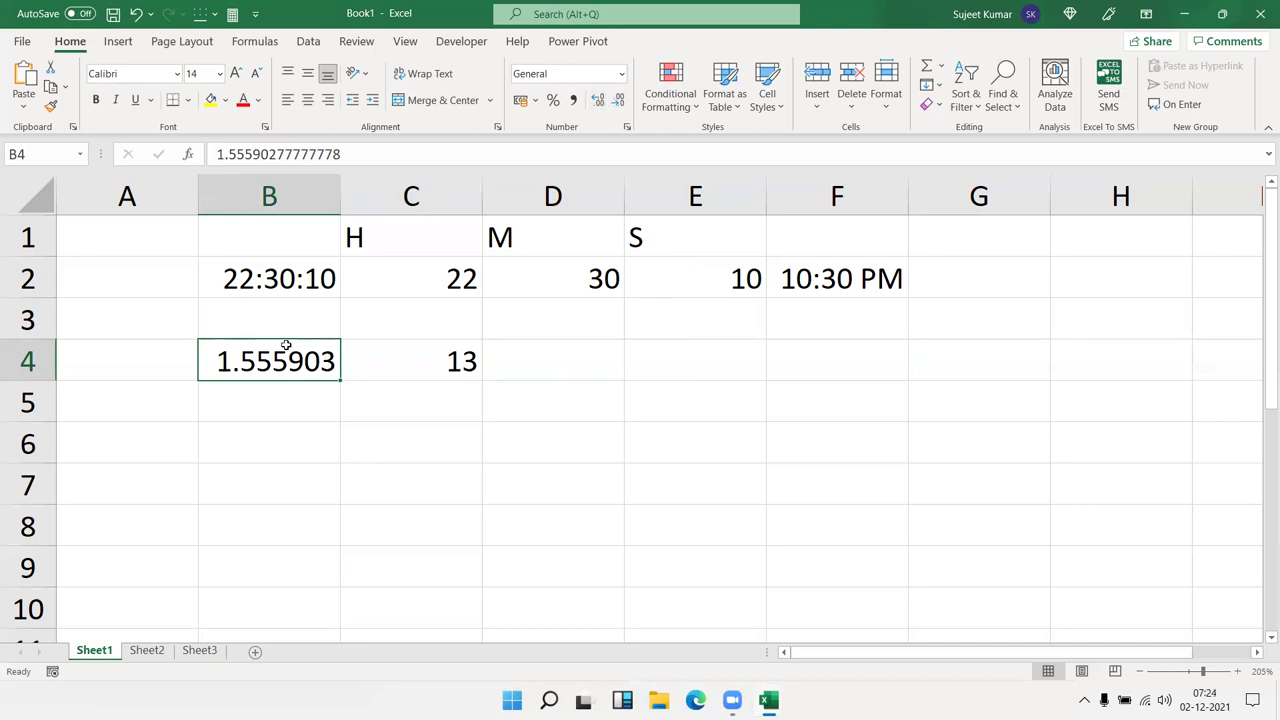
Add the note 24=1day in B5
click(237, 400)
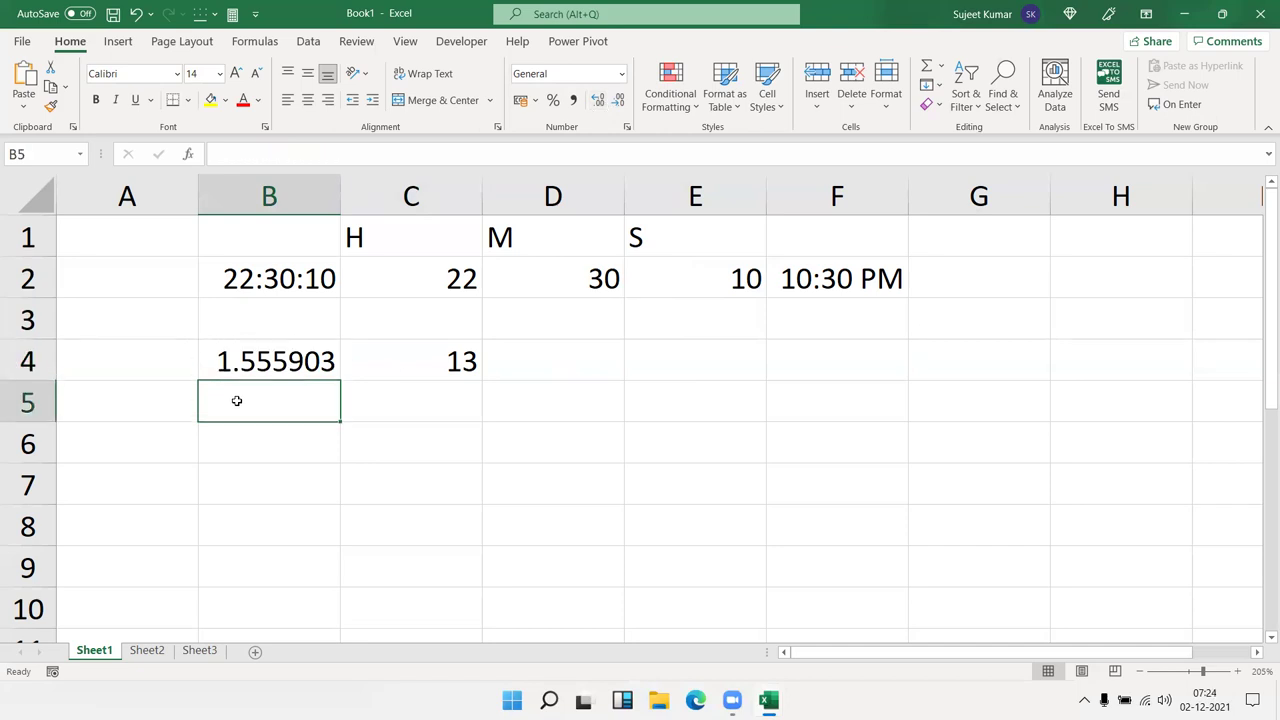
text(24=1day)
key(Return)
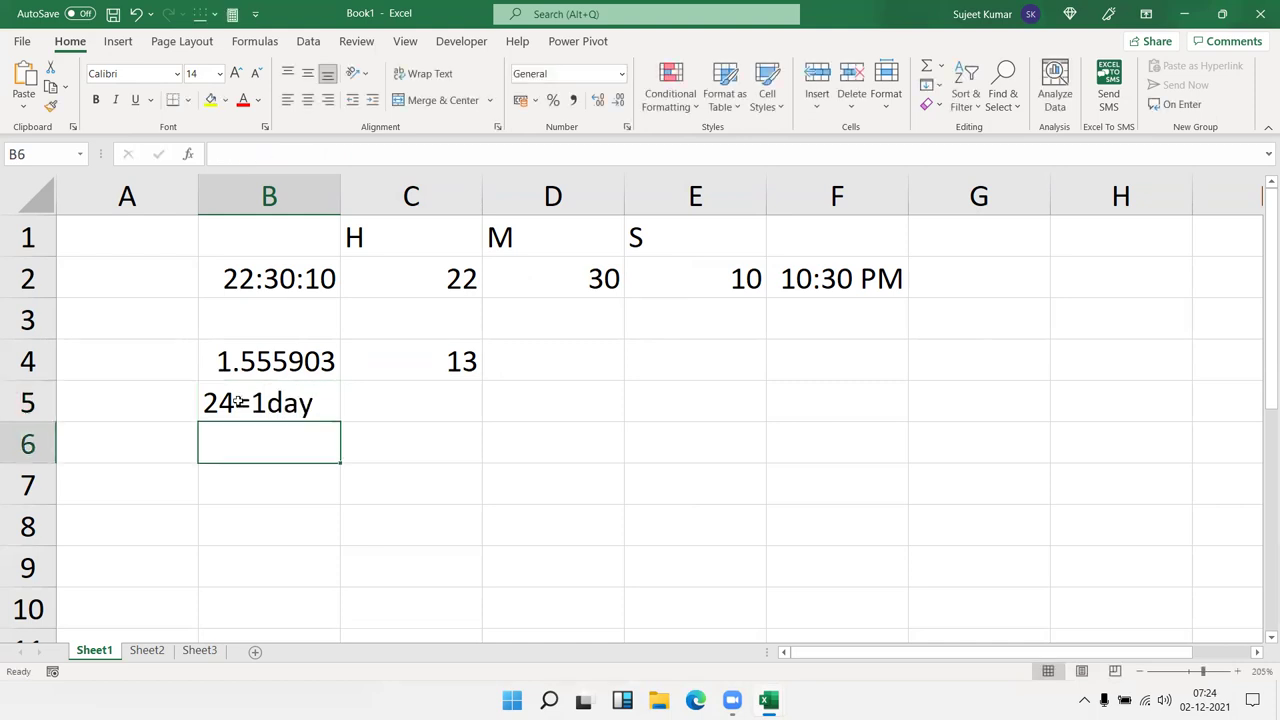
click(240, 402)
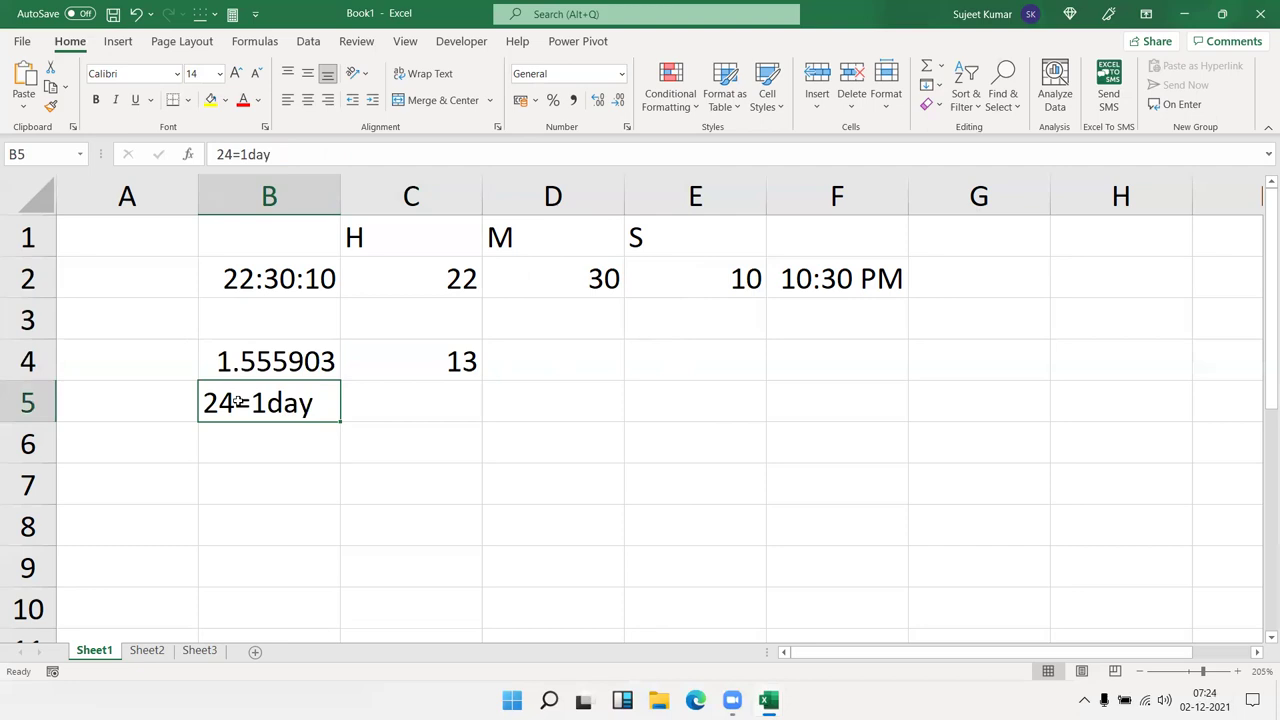
key(Up)
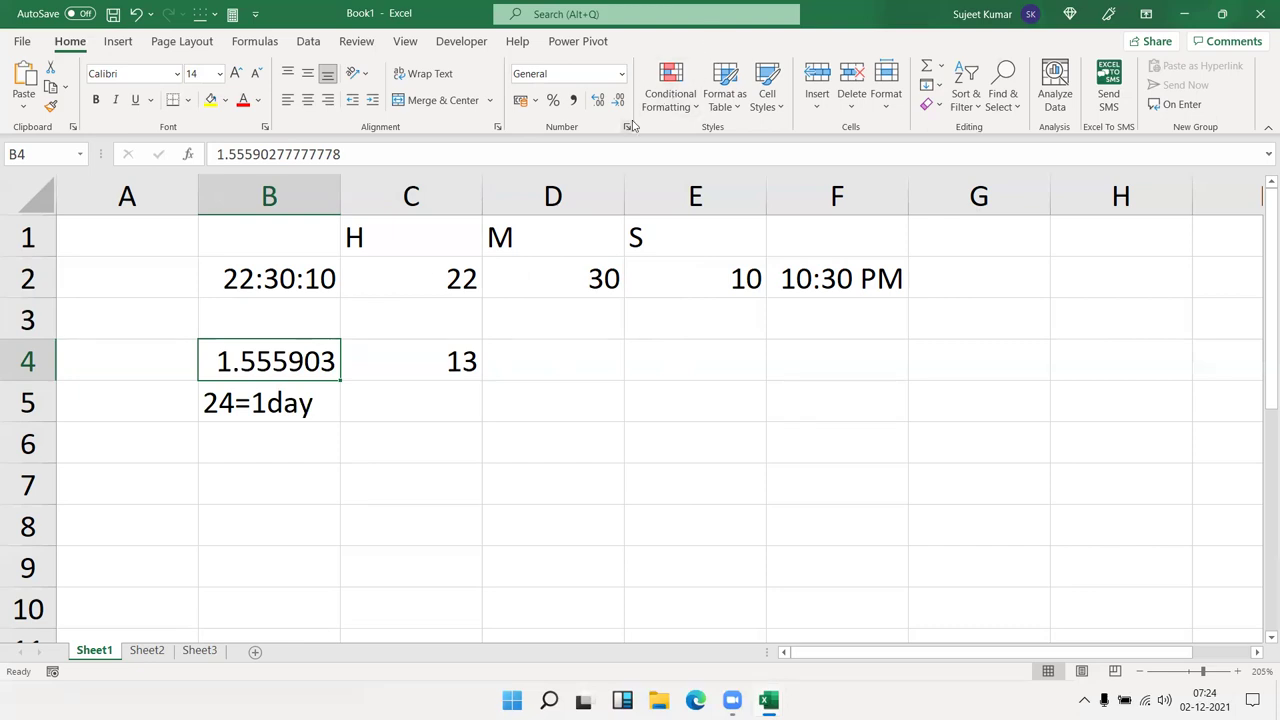
Re-enter 37:20:30 in B4 so it displays as a time again
text(37::)
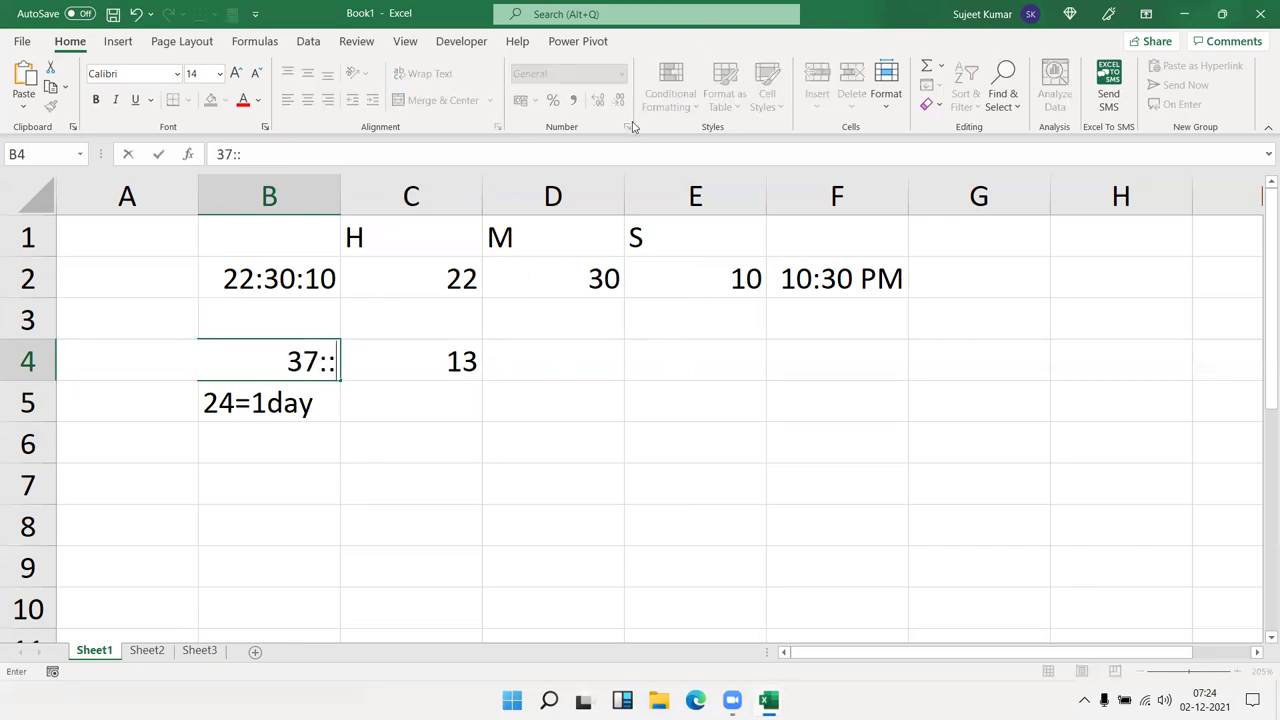
key(BackSpace)
text(20:30)
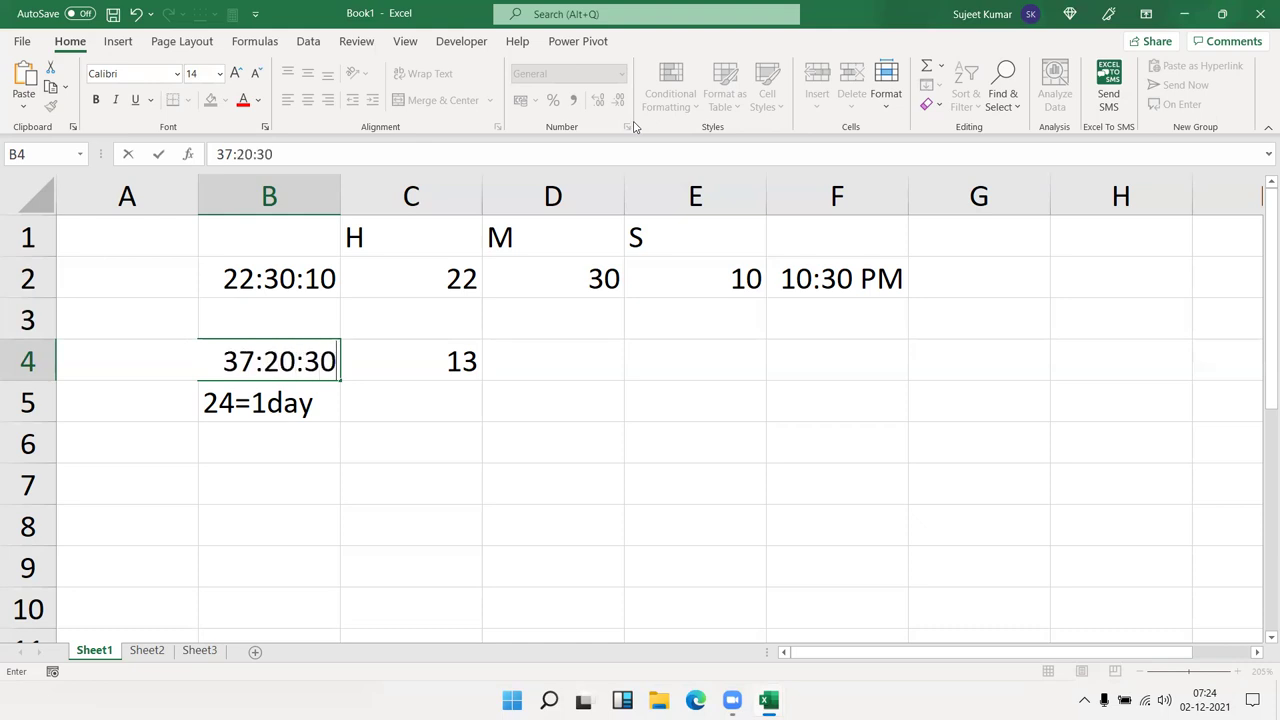
key(Return)
key(Up)
Enter =MINUTE(B4) in D4, giving 20
key(Right)
key(Right)
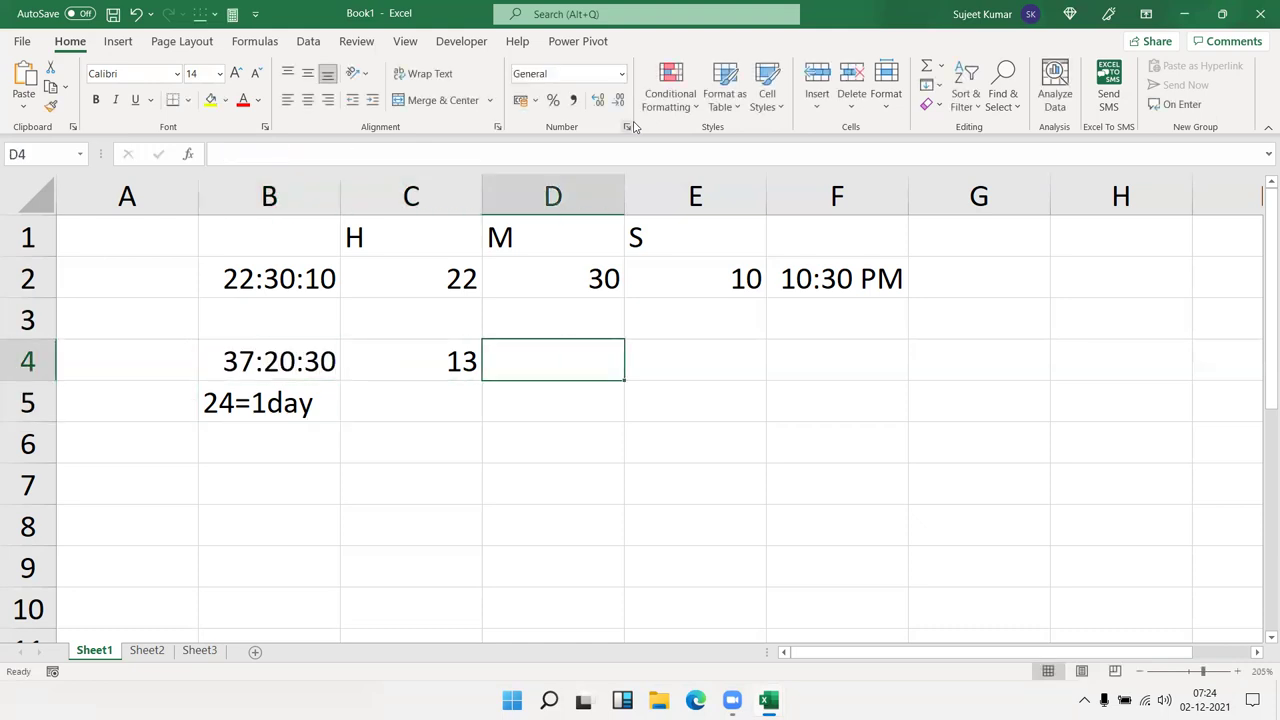
text(=hu)
key(BackSpace)
text(o)
key(Tab)
key(Escape)
text(=min)
key(Down)
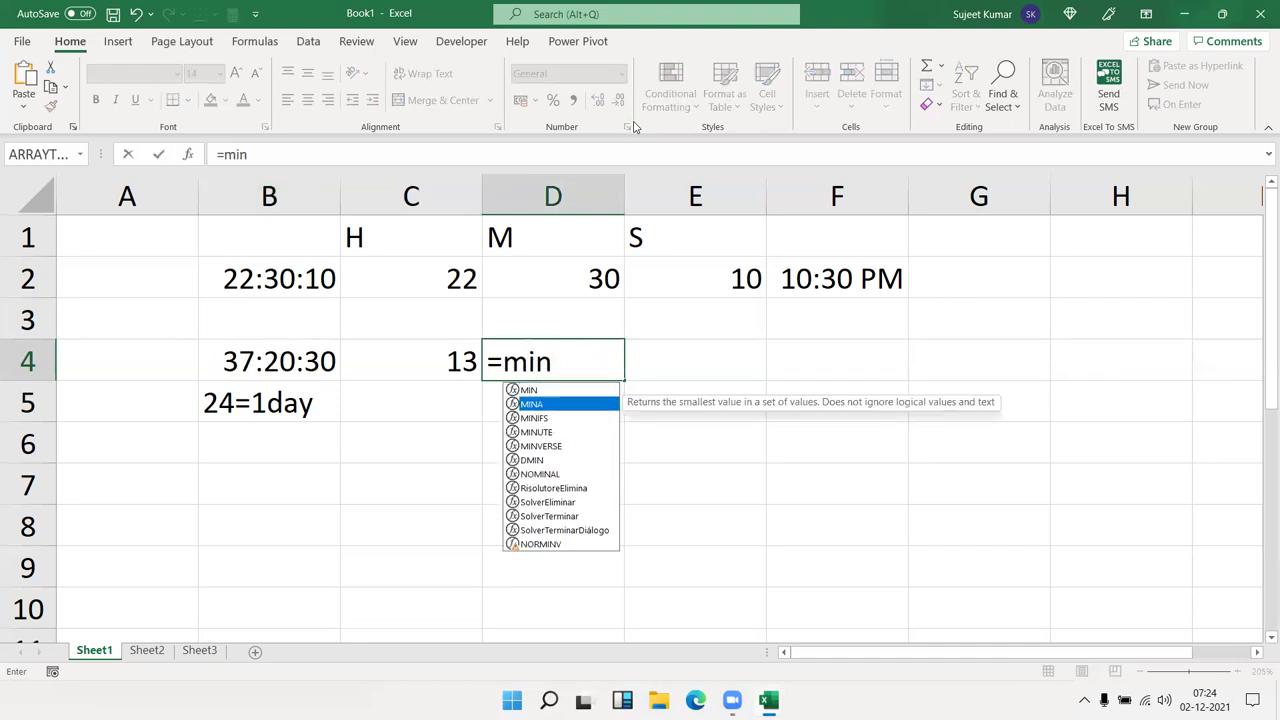
key(Down)
key(Down)
key(Tab)
key(Left)
key(Left)
key(Return)
key(Up)
Enter =SECOND(B4) in E4, giving 30
key(Right)
text(=s)
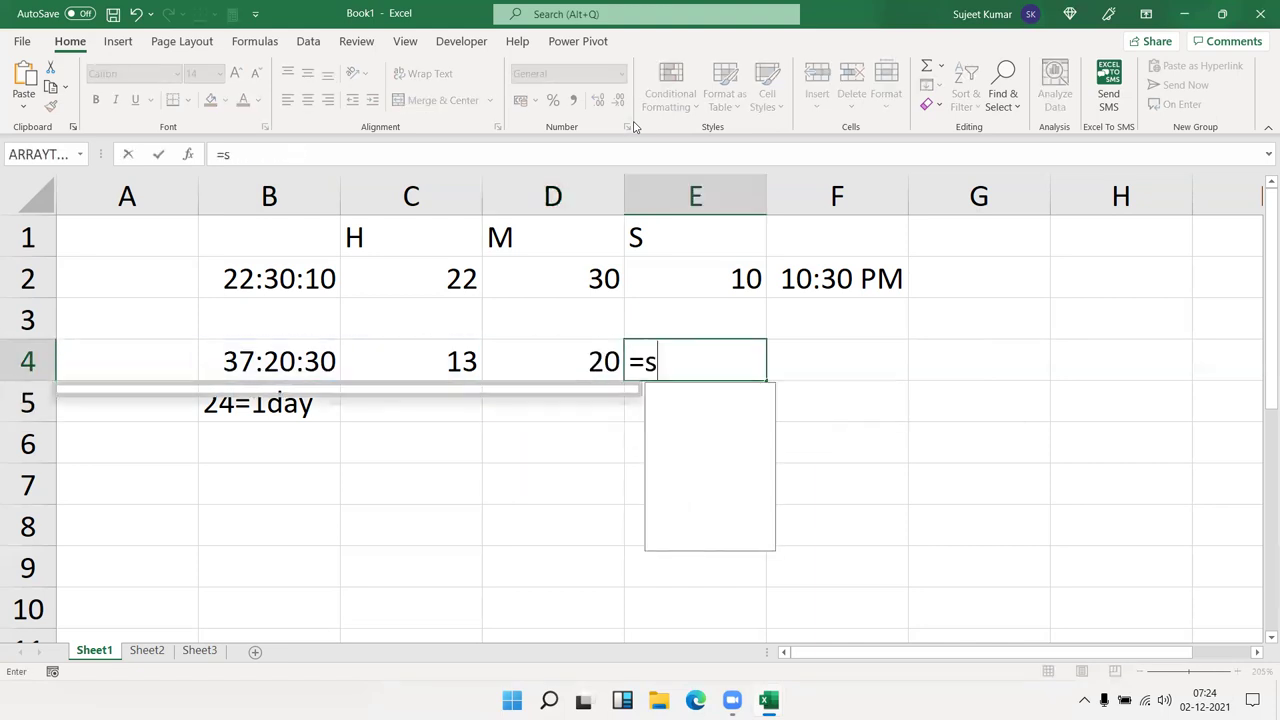
text(e)
key(Down)
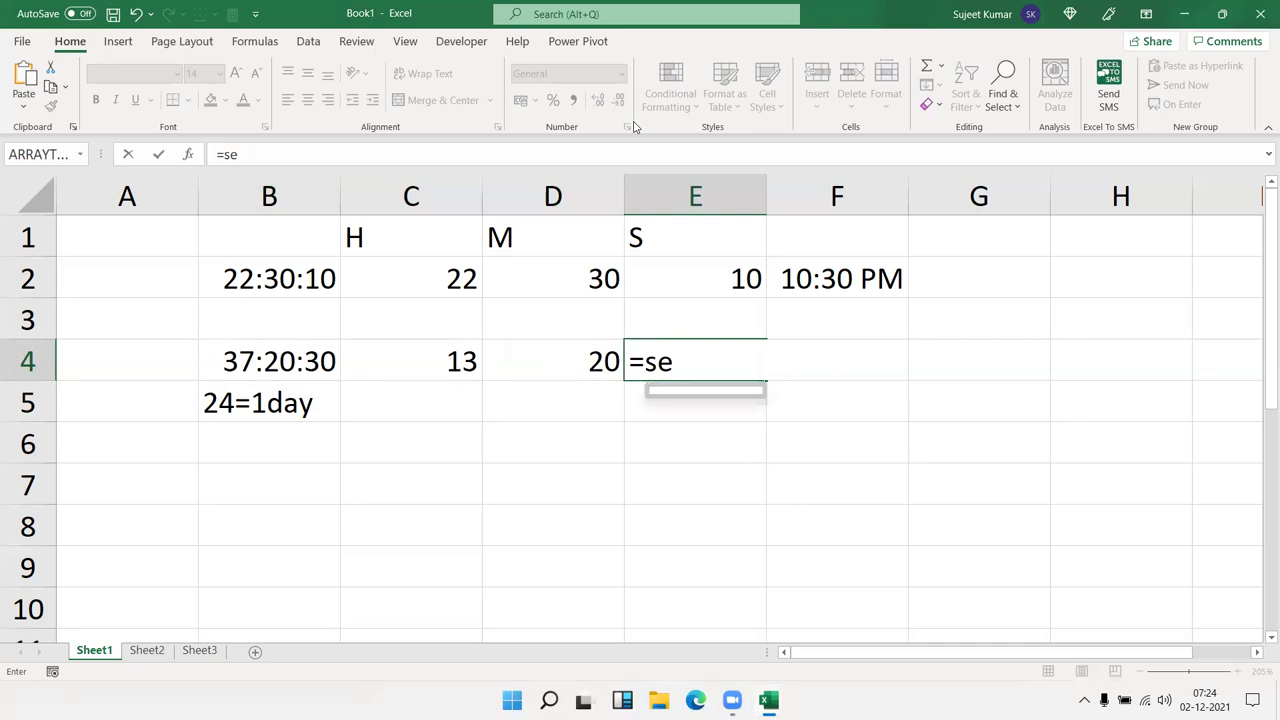
key(Tab)
key(Left)
key(Left)
key(Left)
key(Return)
key(Up)
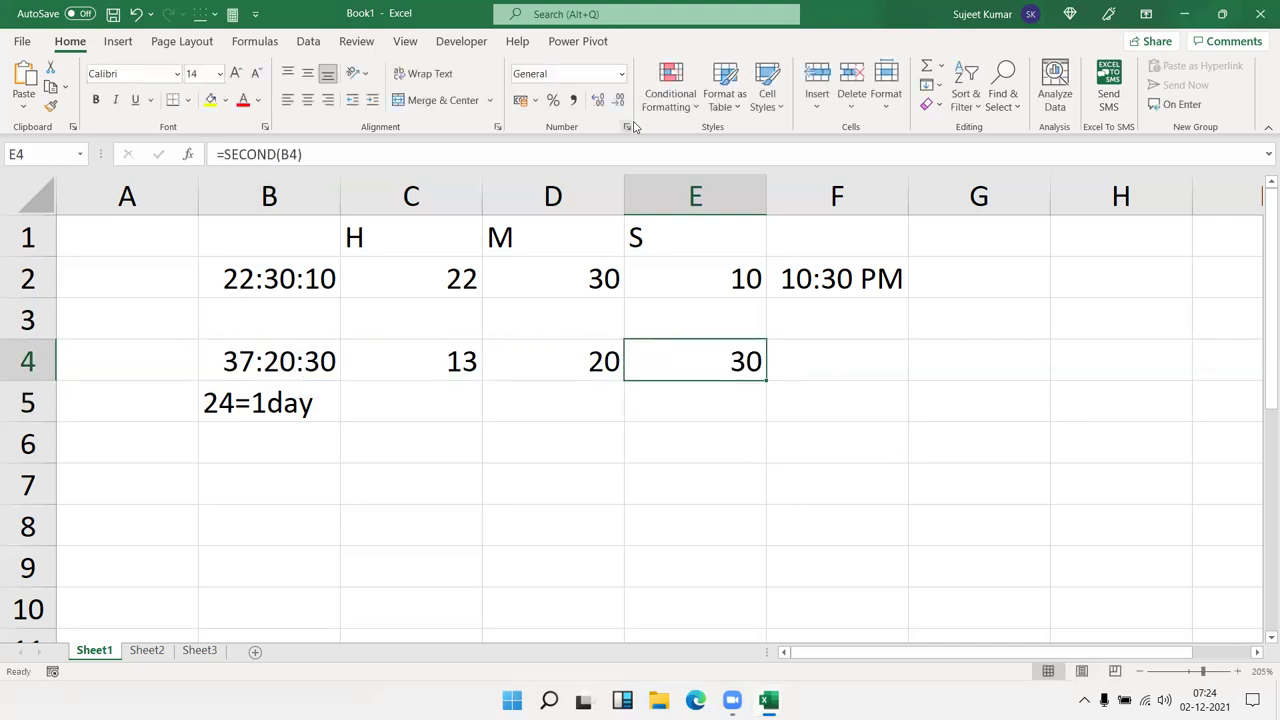
key(Left)
key(Left)
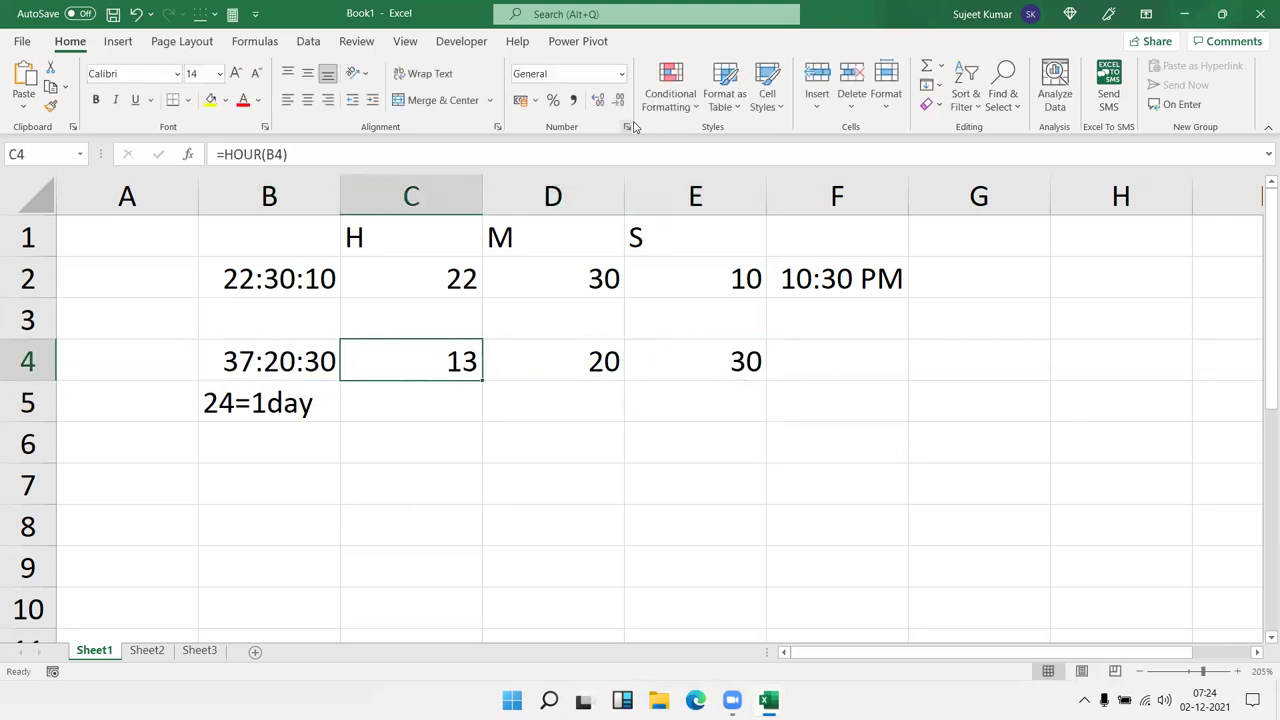
Replace C4's formula with =TEXT(B4,"[h]") so it shows 37 hours
text(=te)
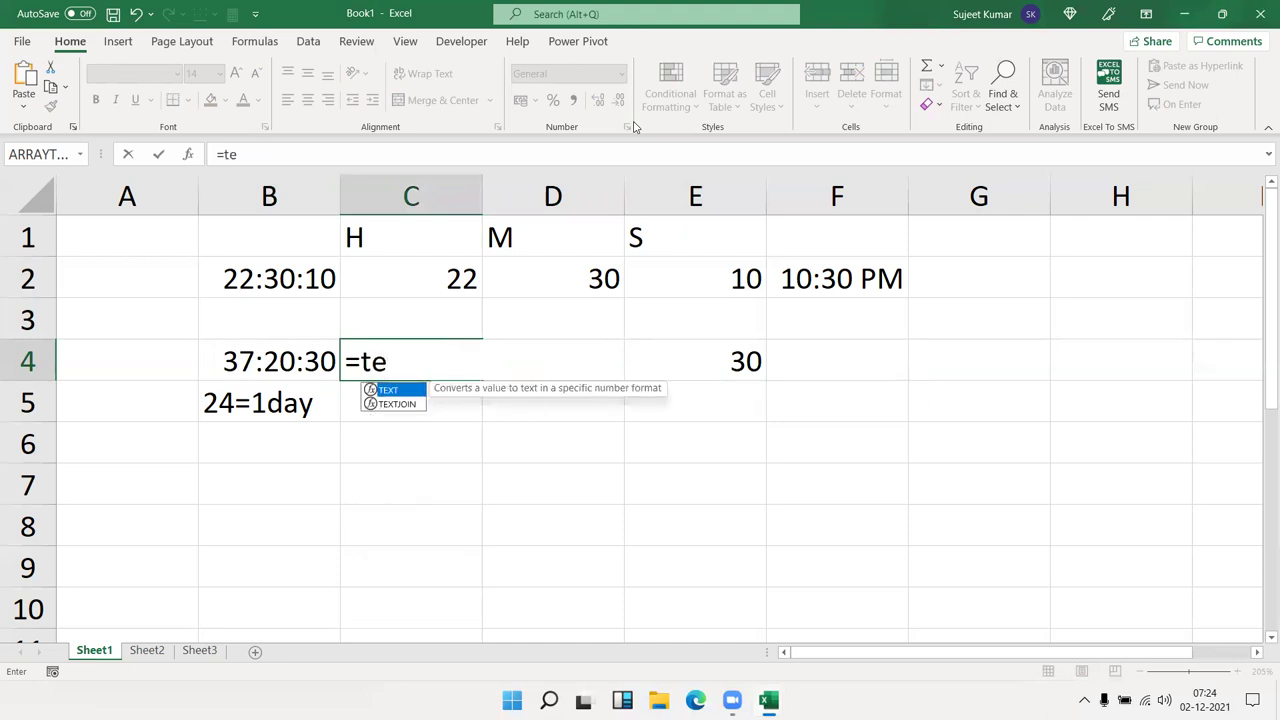
key(Tab)
key(Left)
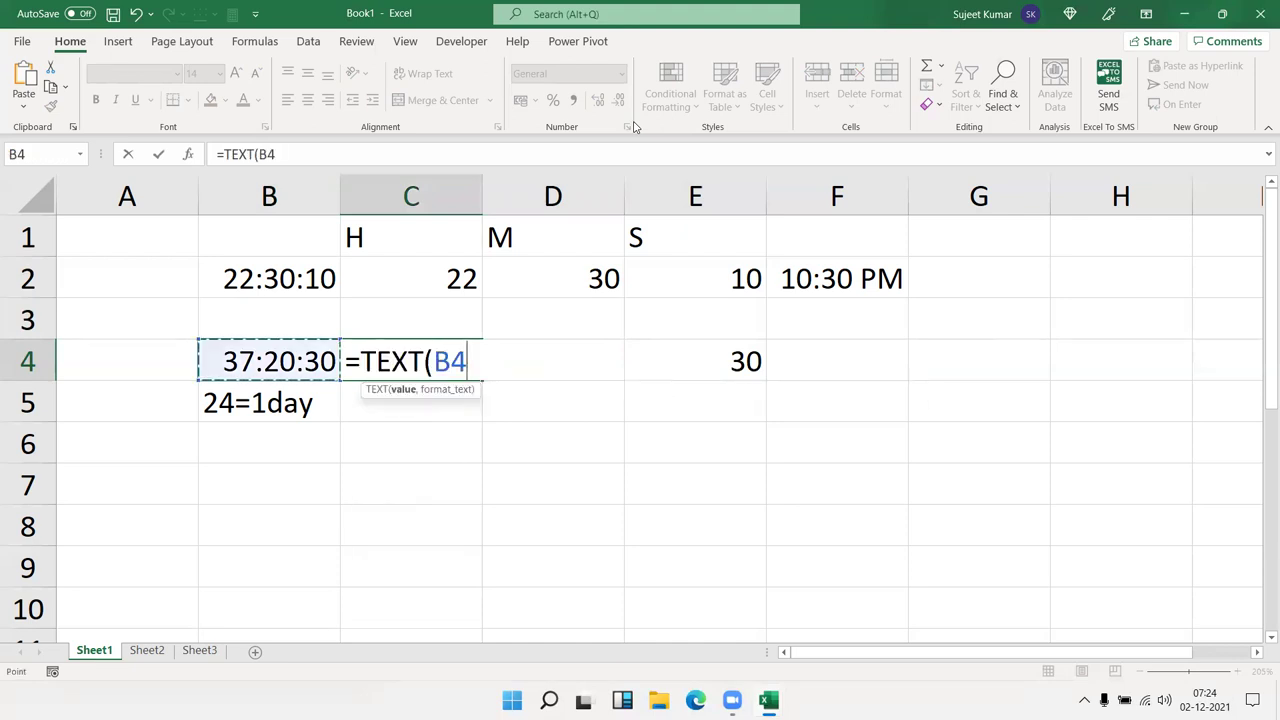
text(,")
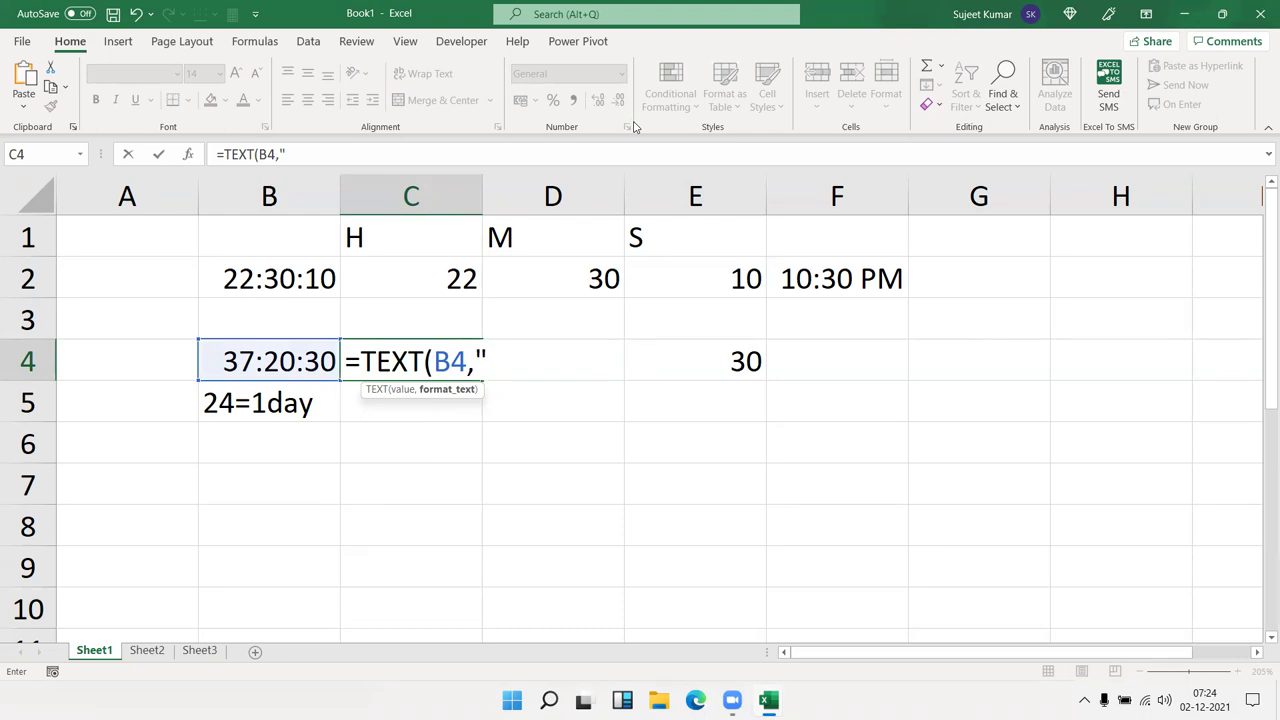
text([h]")
text())
key(Return)
key(Up)
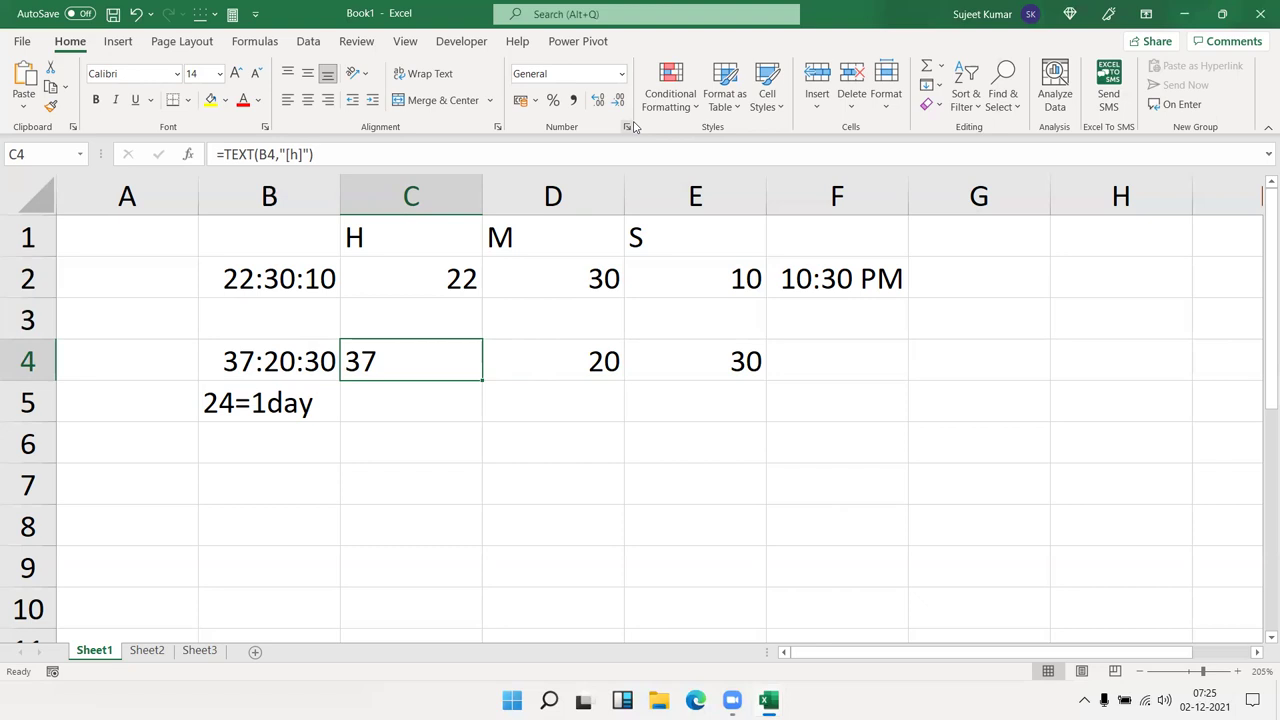
key(Right)
key(Right)
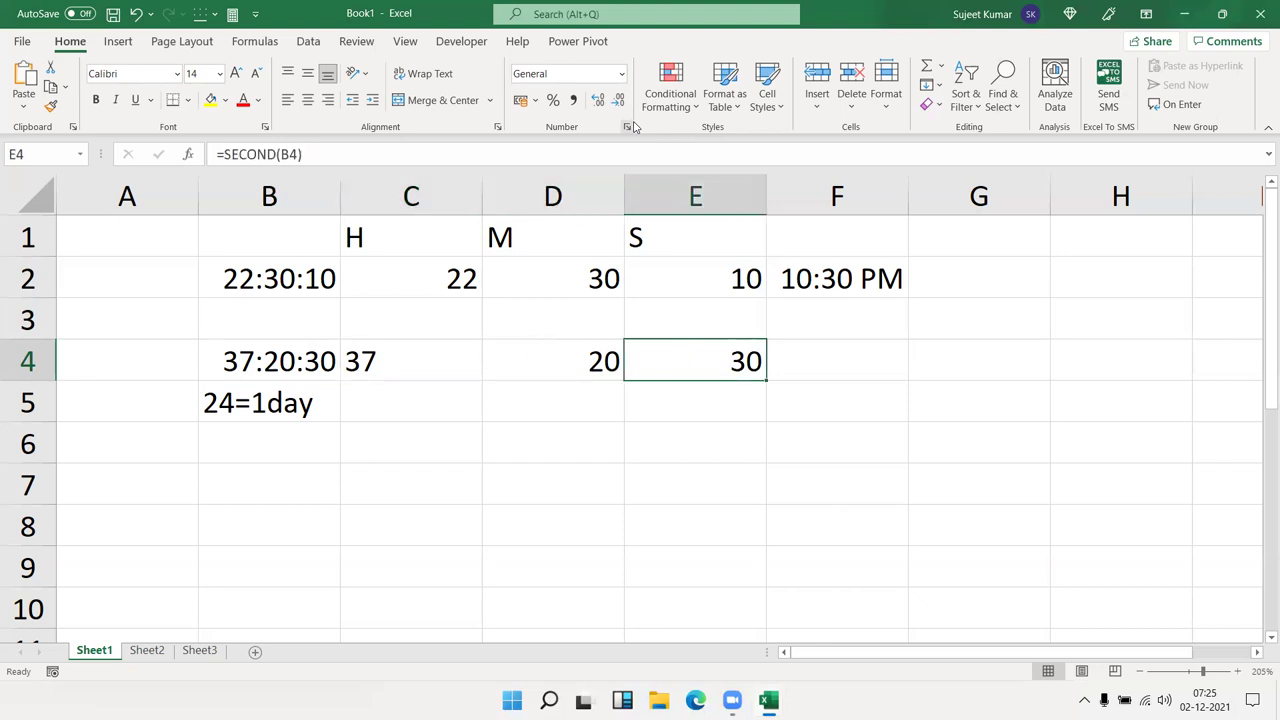
Enter the time 10:30:44 in B7 and a 1:20 duration in C7
key(Left)
key(Left)
key(Left)
key(Down)
key(Down)
key(Down)
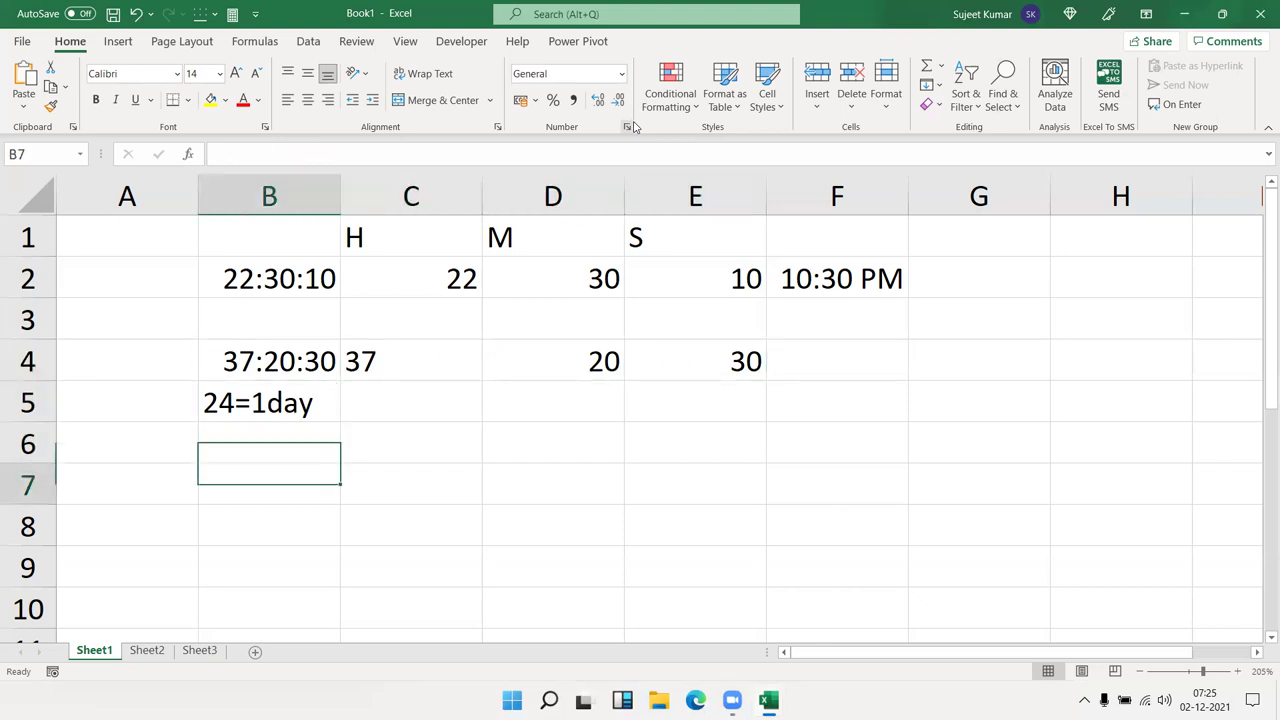
key(Up)
key(Up)
key(Up)
key(Up)
key(Right)
key(Right)
key(Right)
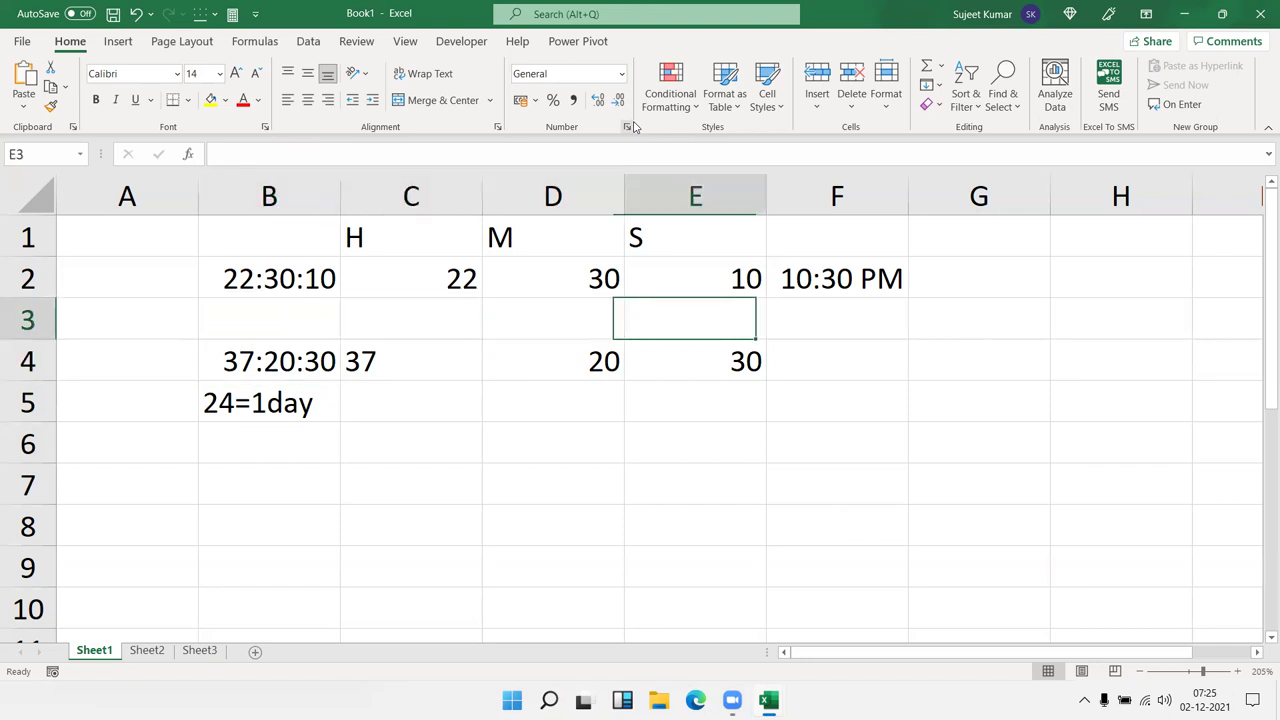
key(Down)
key(Down)
key(Down)
key(Left)
key(Left)
key(Left)
key(Down)
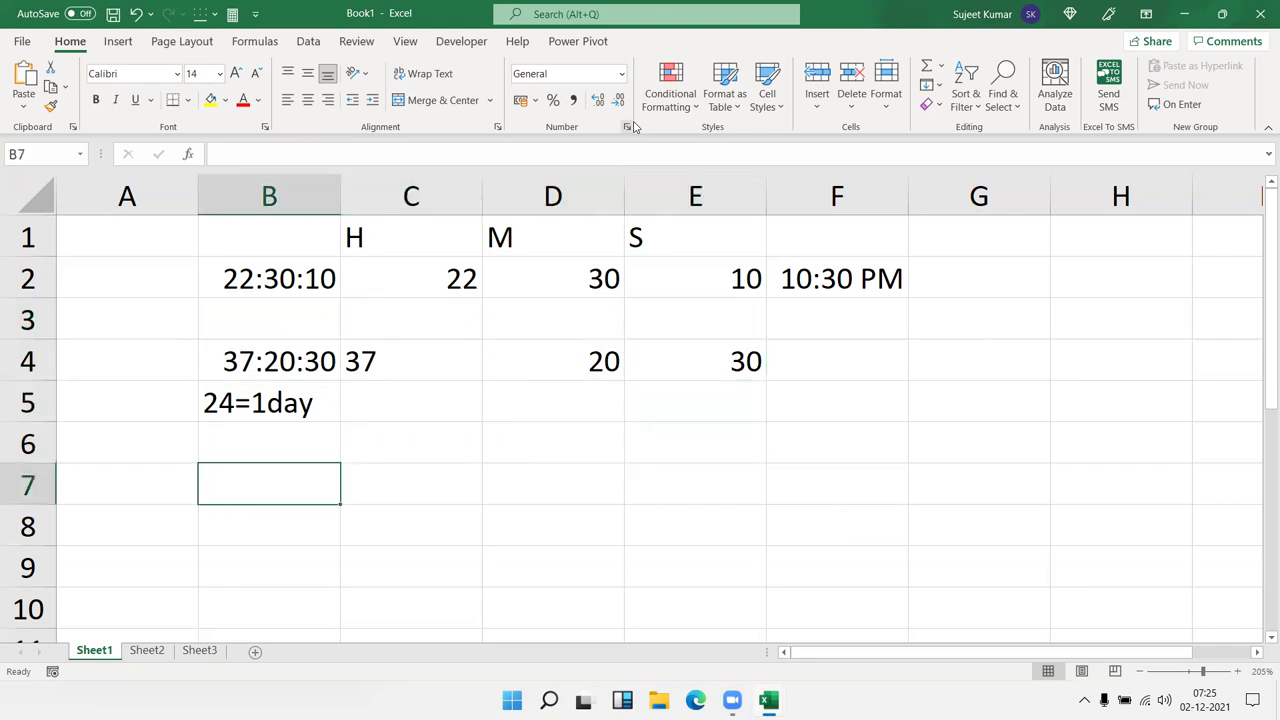
text(10:30:44)
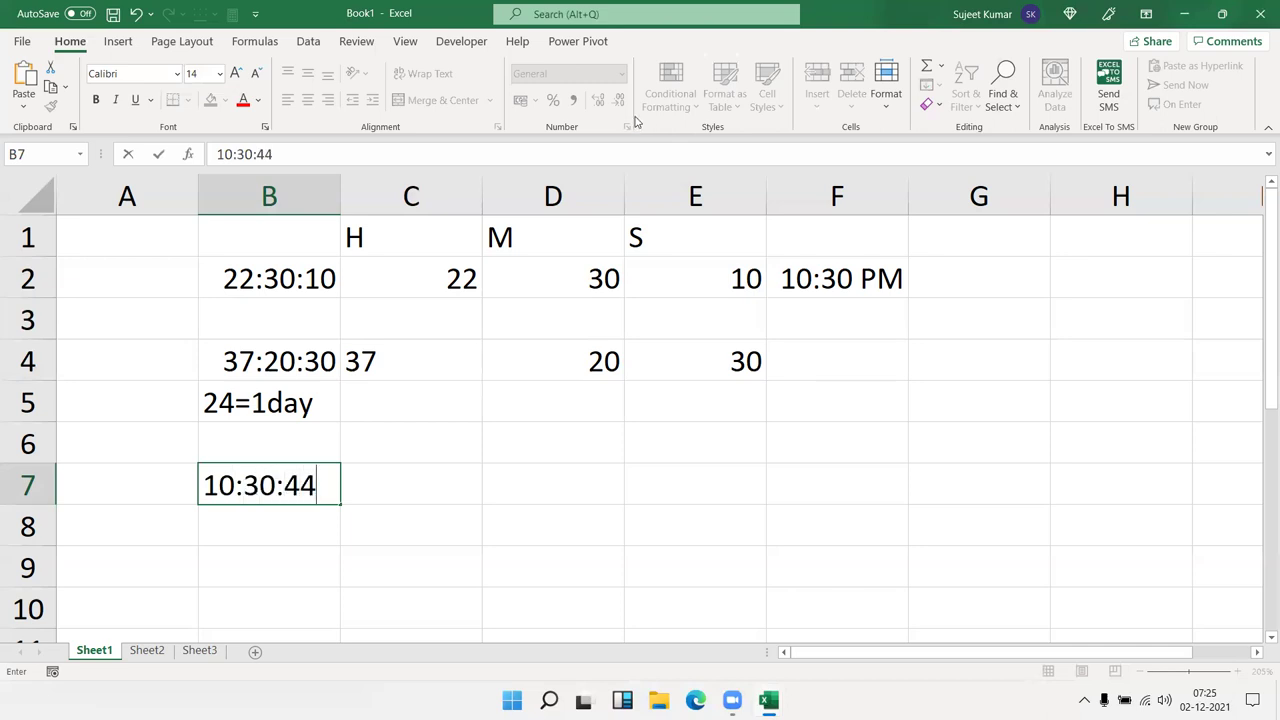
key(Tab)
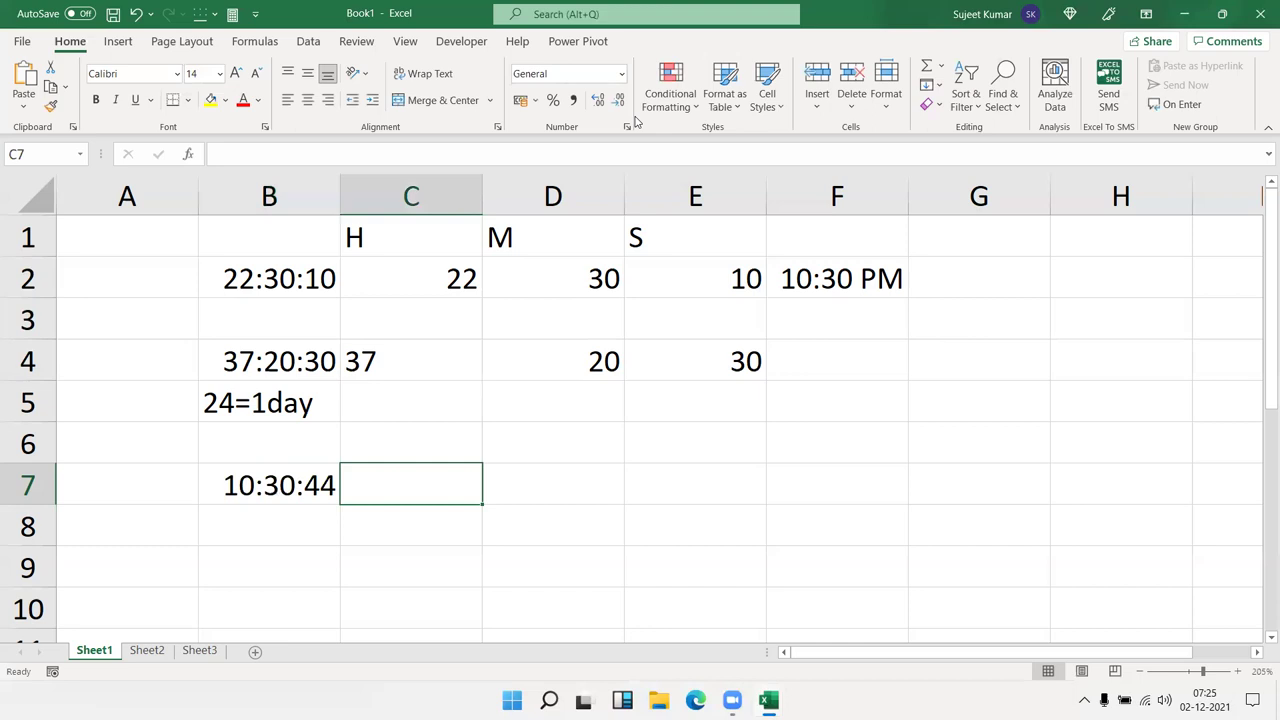
text(1:)
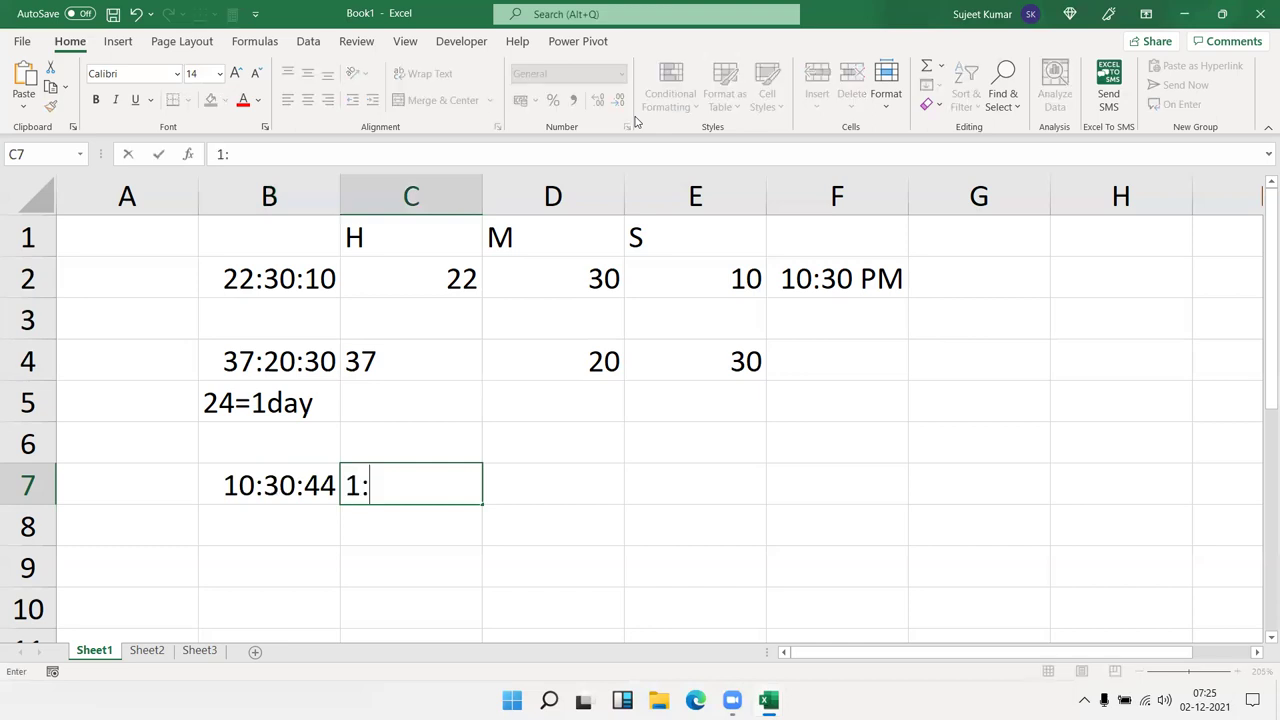
text(20)
key(Tab)
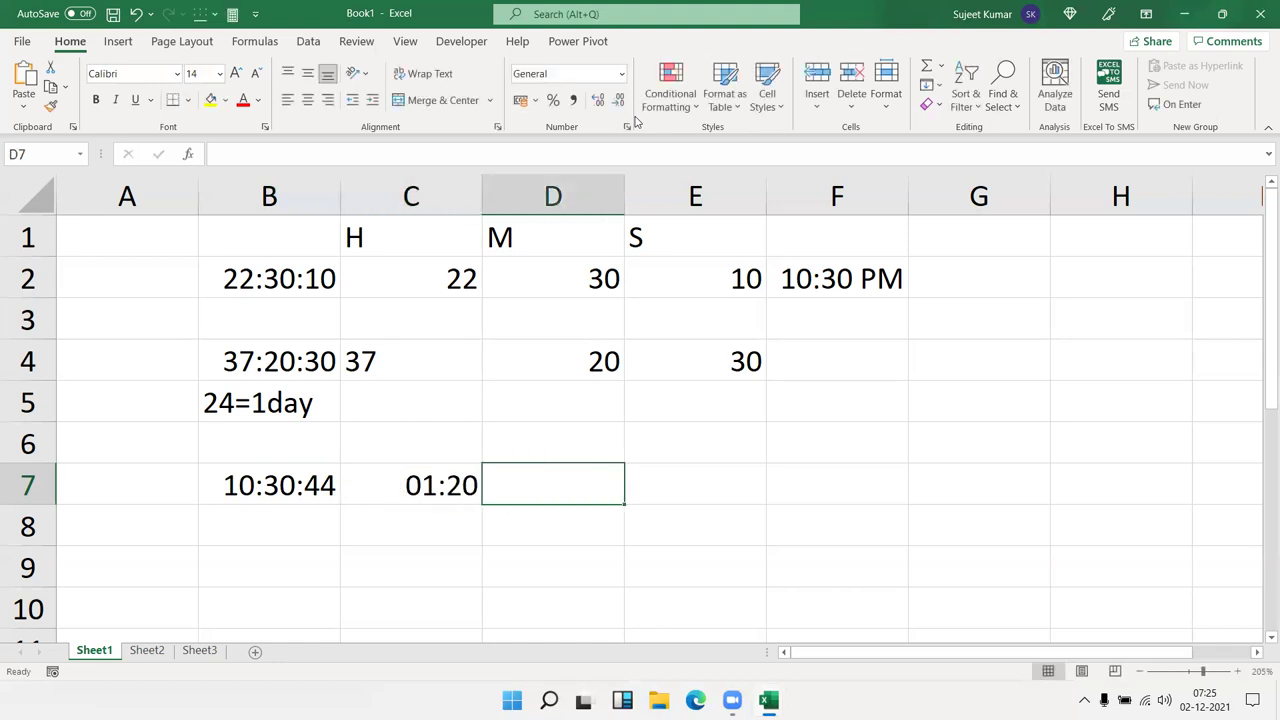
Enter =B7+C7 in D7 to add the duration to the time
text(=)
key(Left)
key(Left)
text(+)
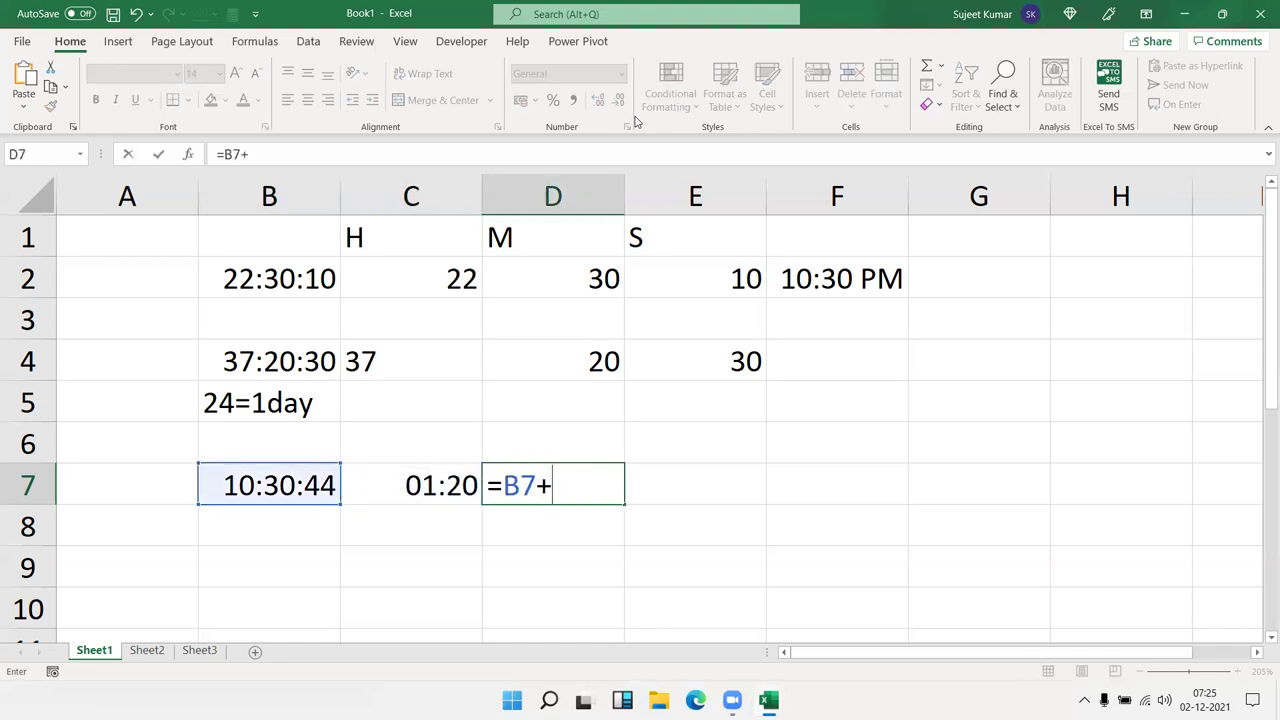
key(Left)
key(Return)
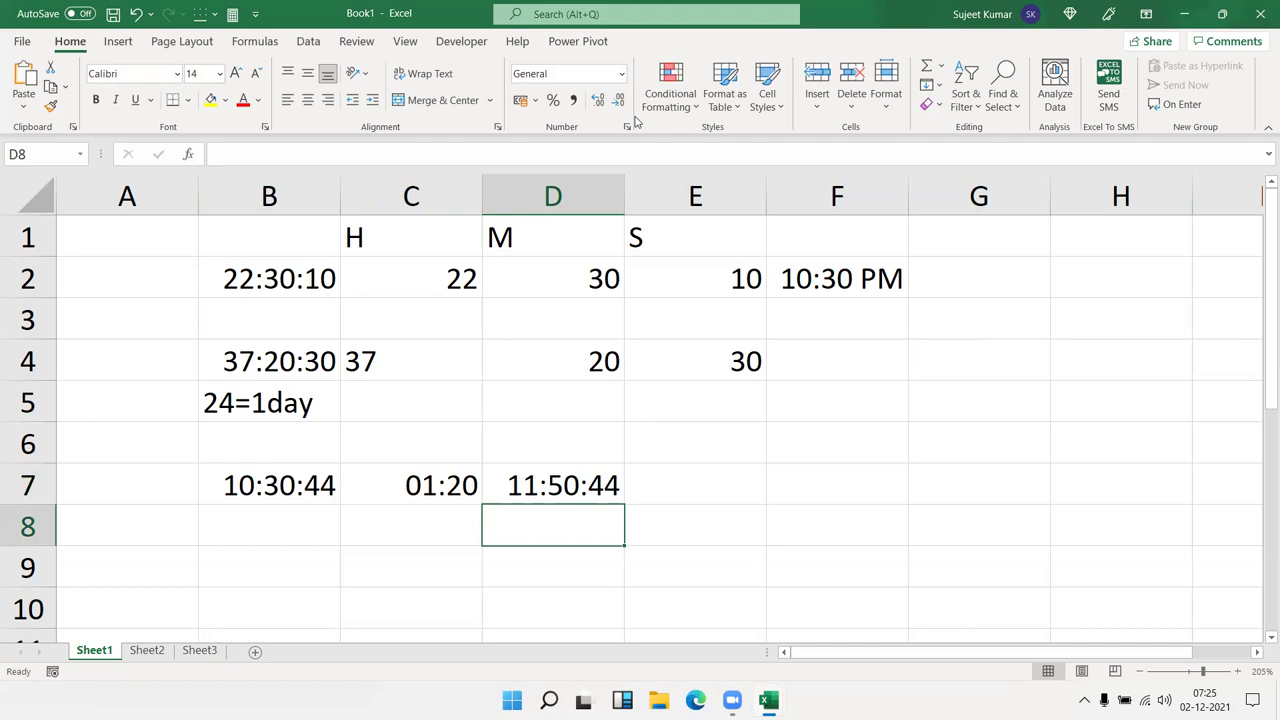
Change the C7 duration to 0:45 so D7 shows 11:15:44
key(Up)
key(Left)
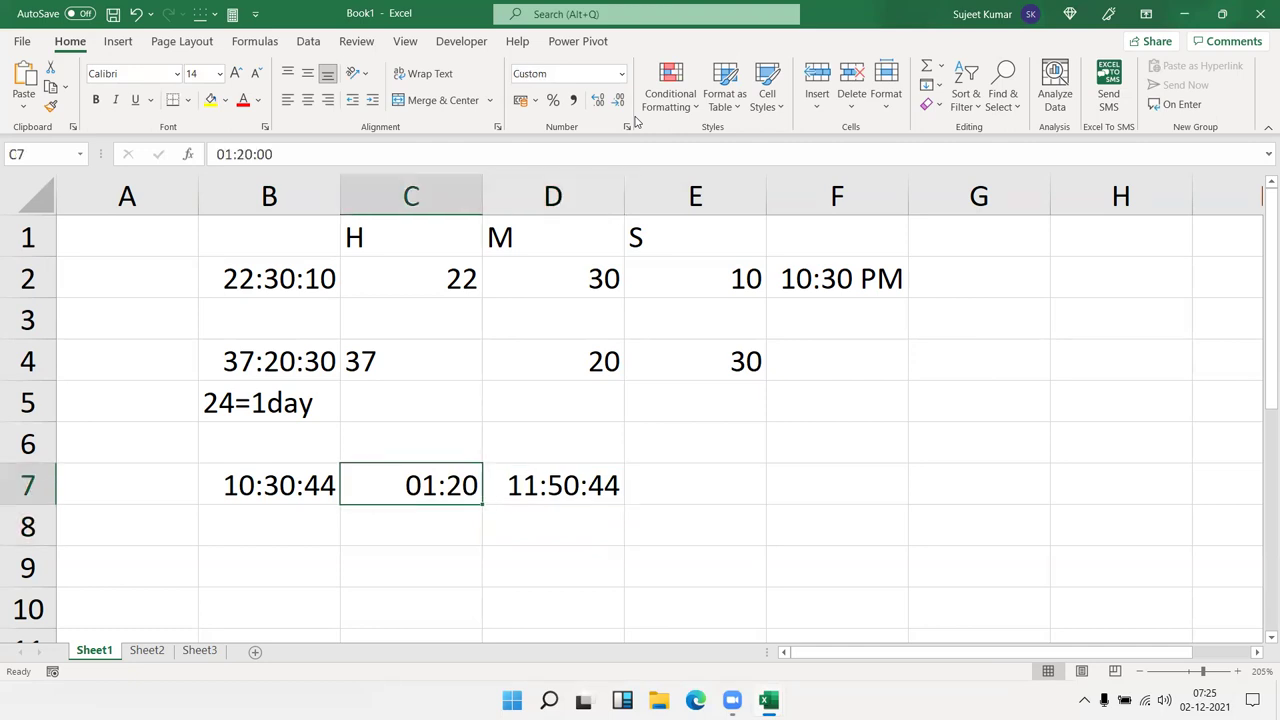
text(0)
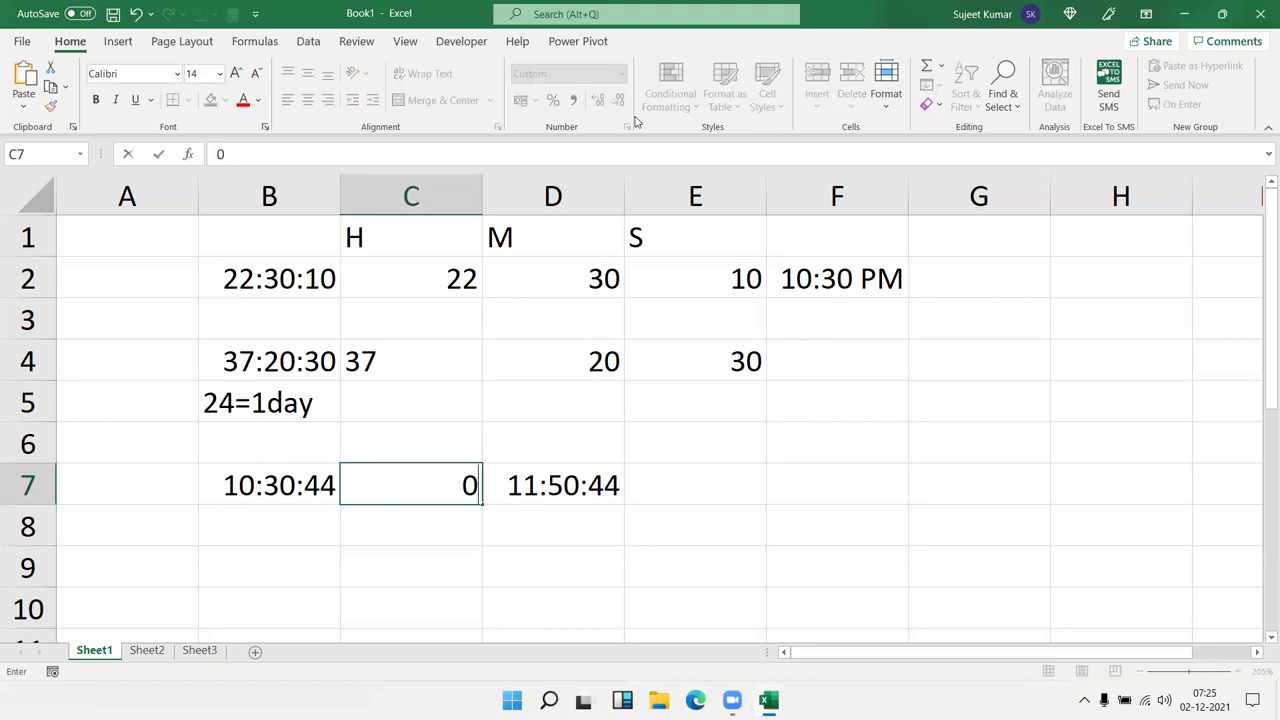
text(:45)
key(Return)
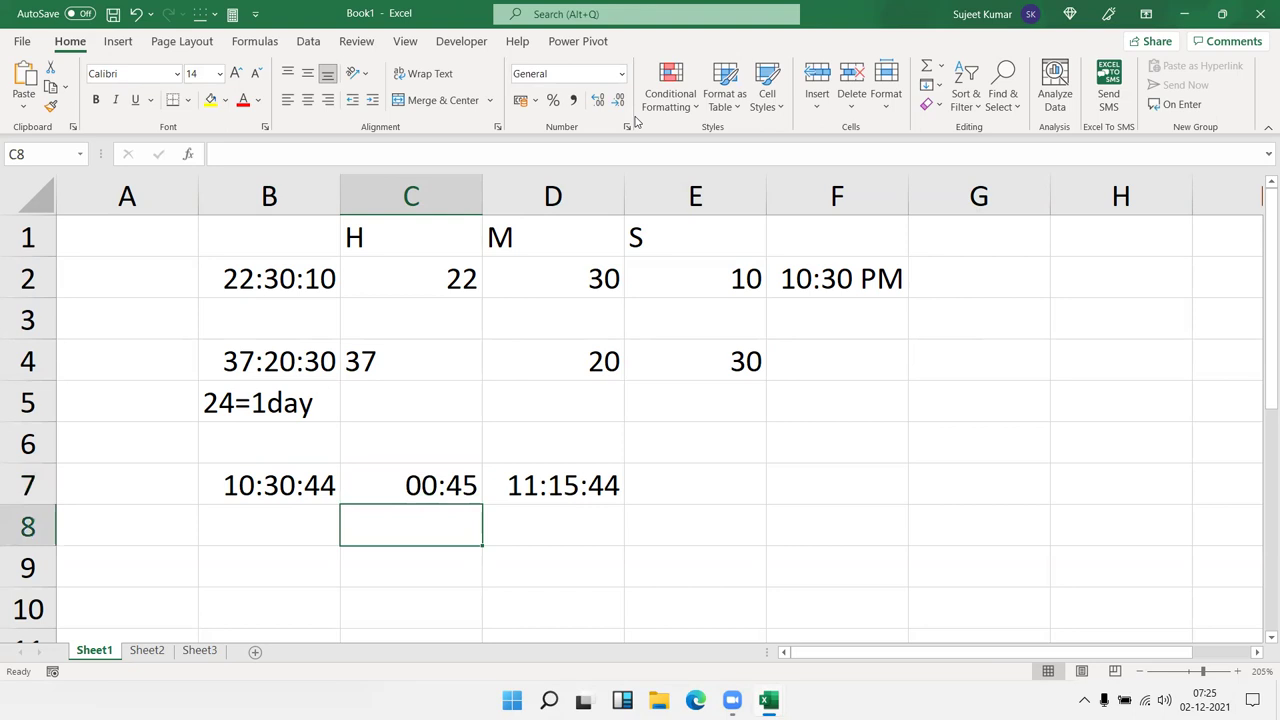
key(Up)
key(Right)
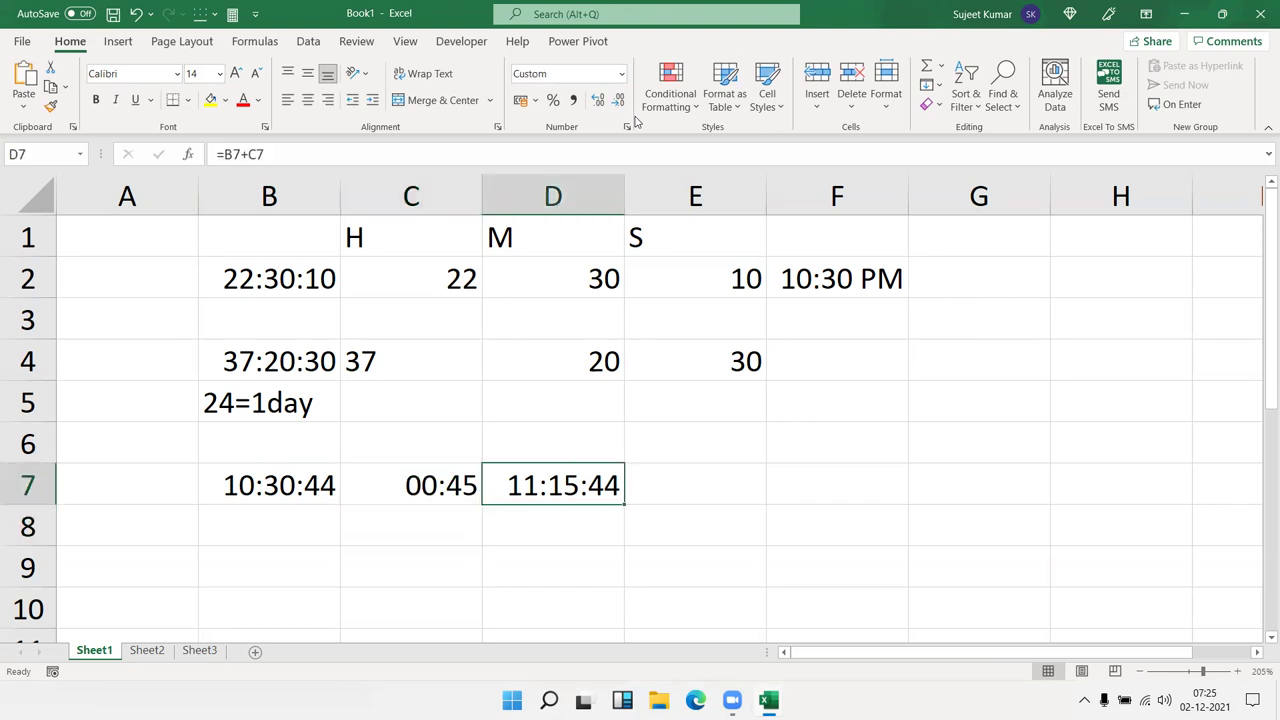
key(Left)
key(Left)
key(Down)
Enter the number 45 in C8
key(Right)
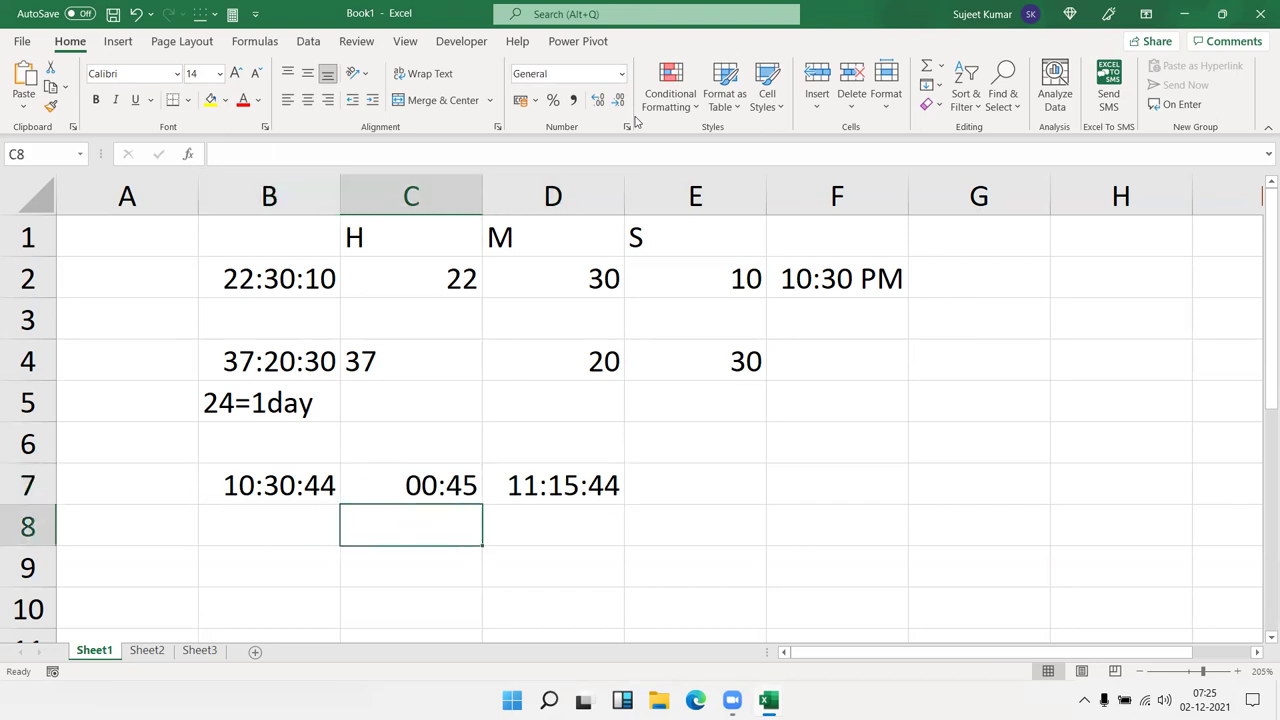
text(45)
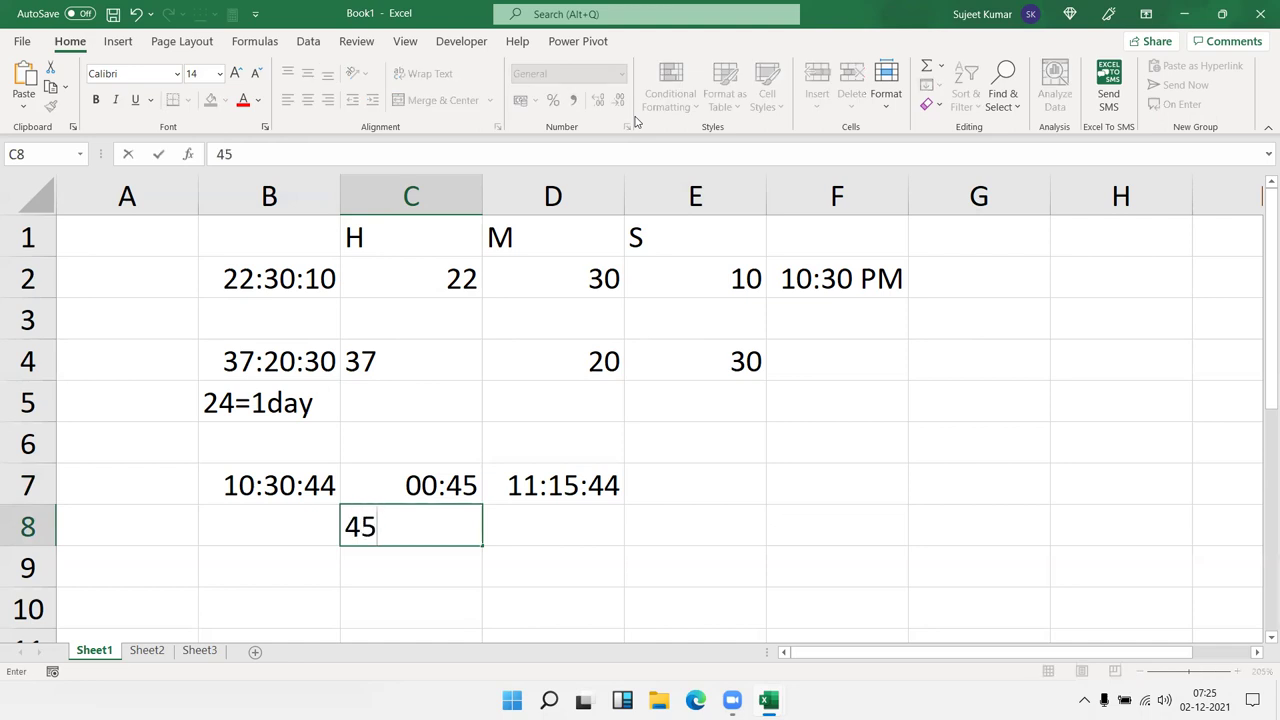
key(Return)
key(Up)
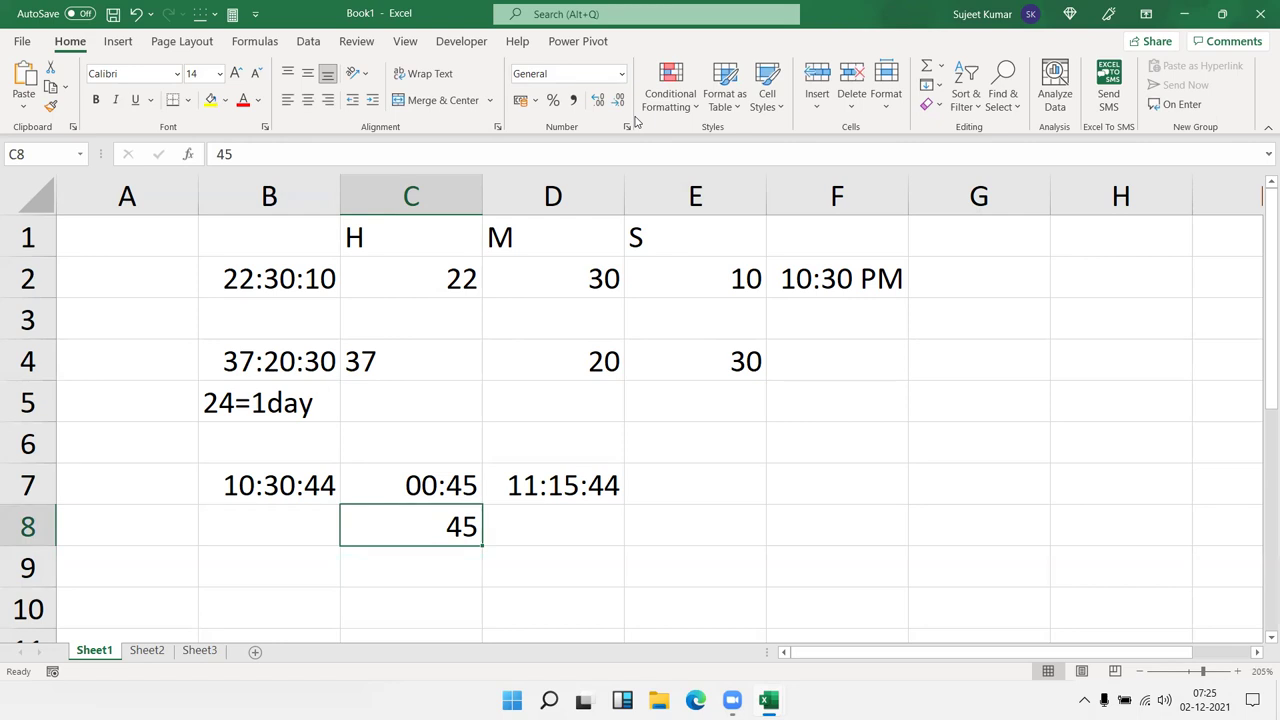
Edit the B5 note from 24=1day to read 24h=1day
key(Left)
key(Up)
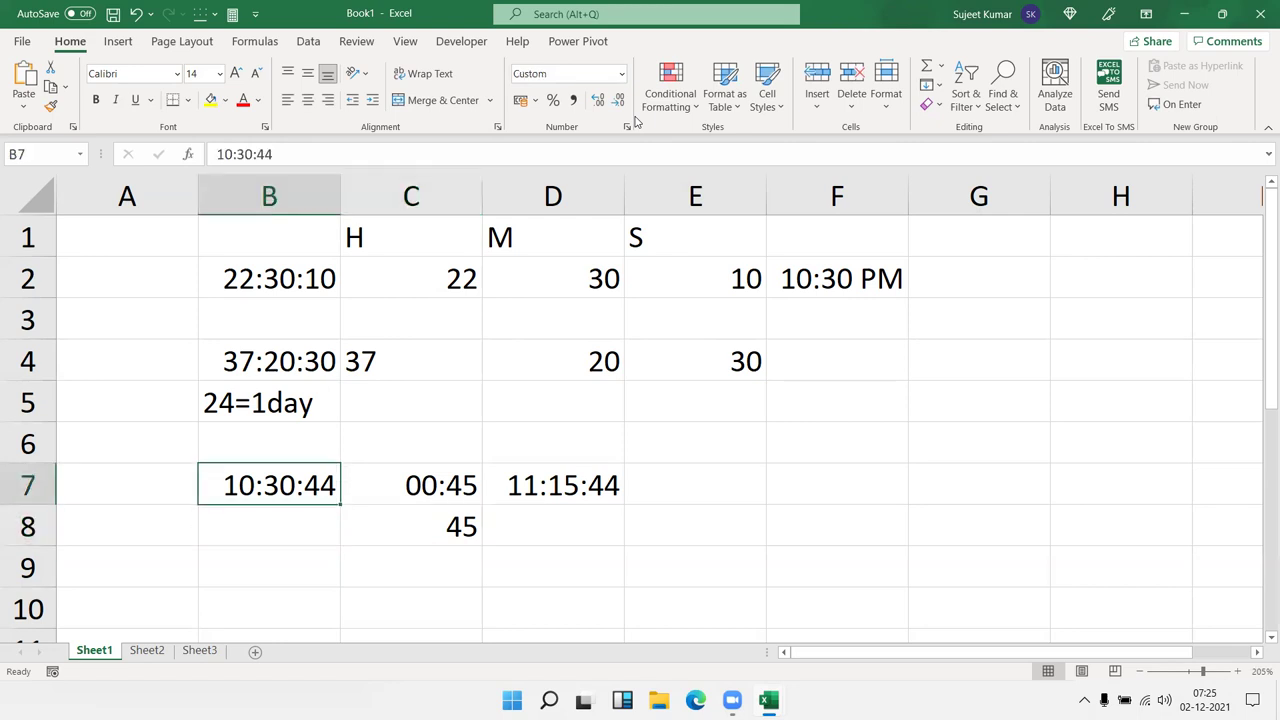
key(Up)
key(Up)
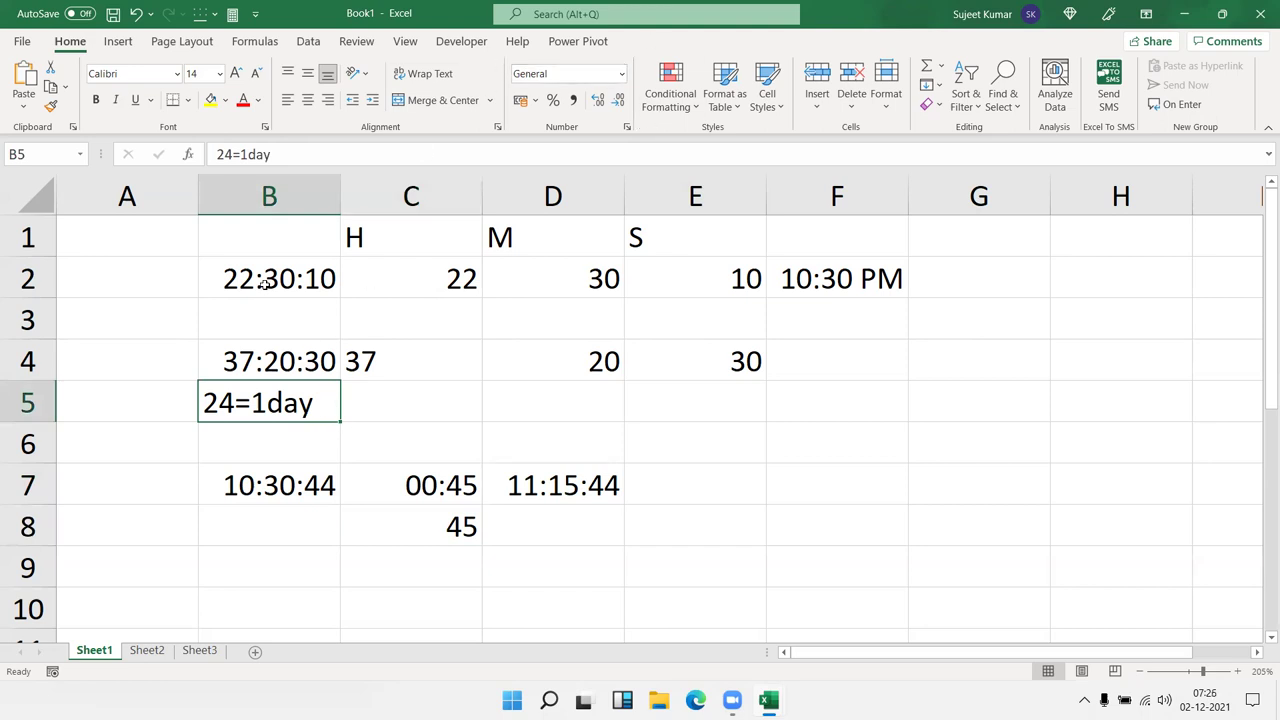
double_click(225, 402)
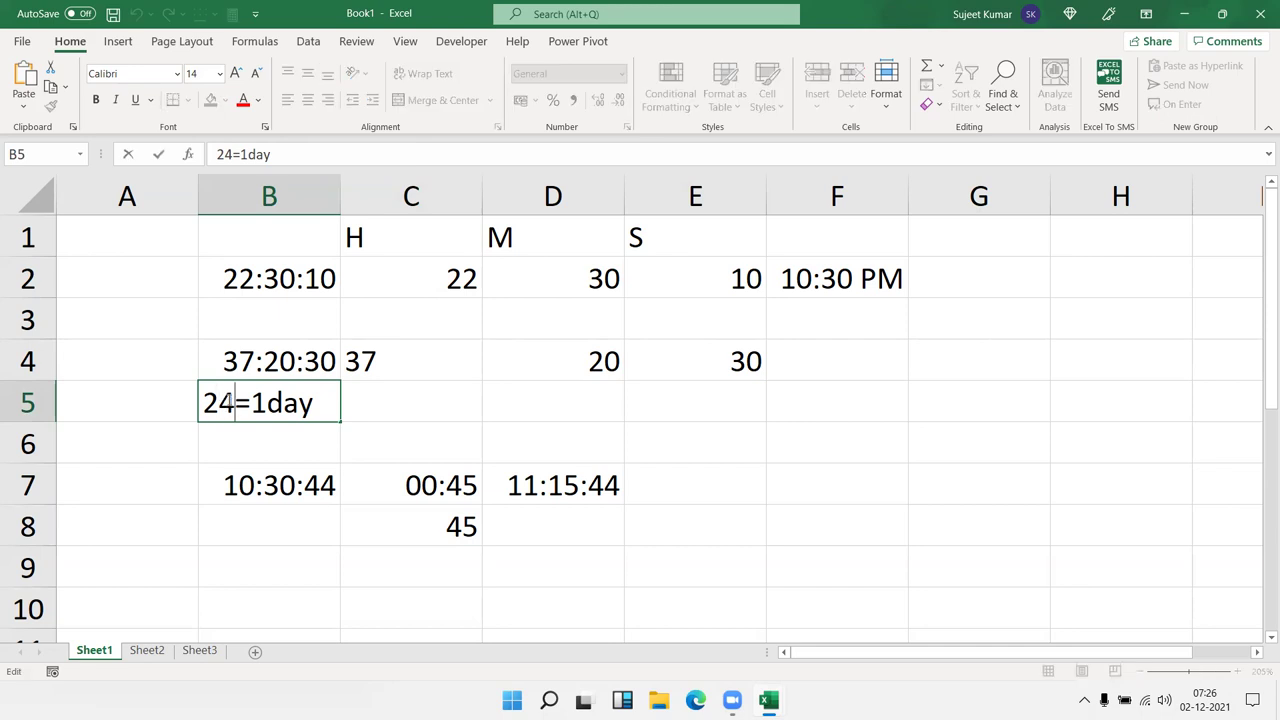
text(h)
key(Return)
key(Down)
key(Down)
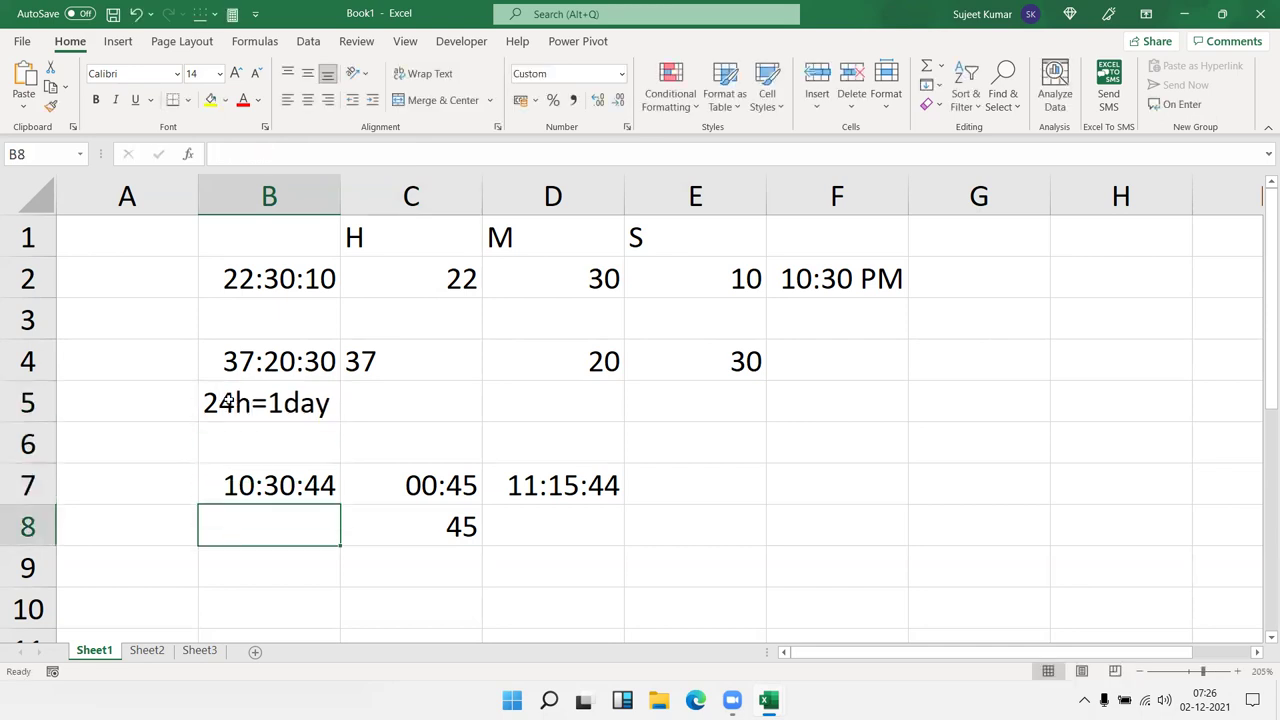
key(Right)
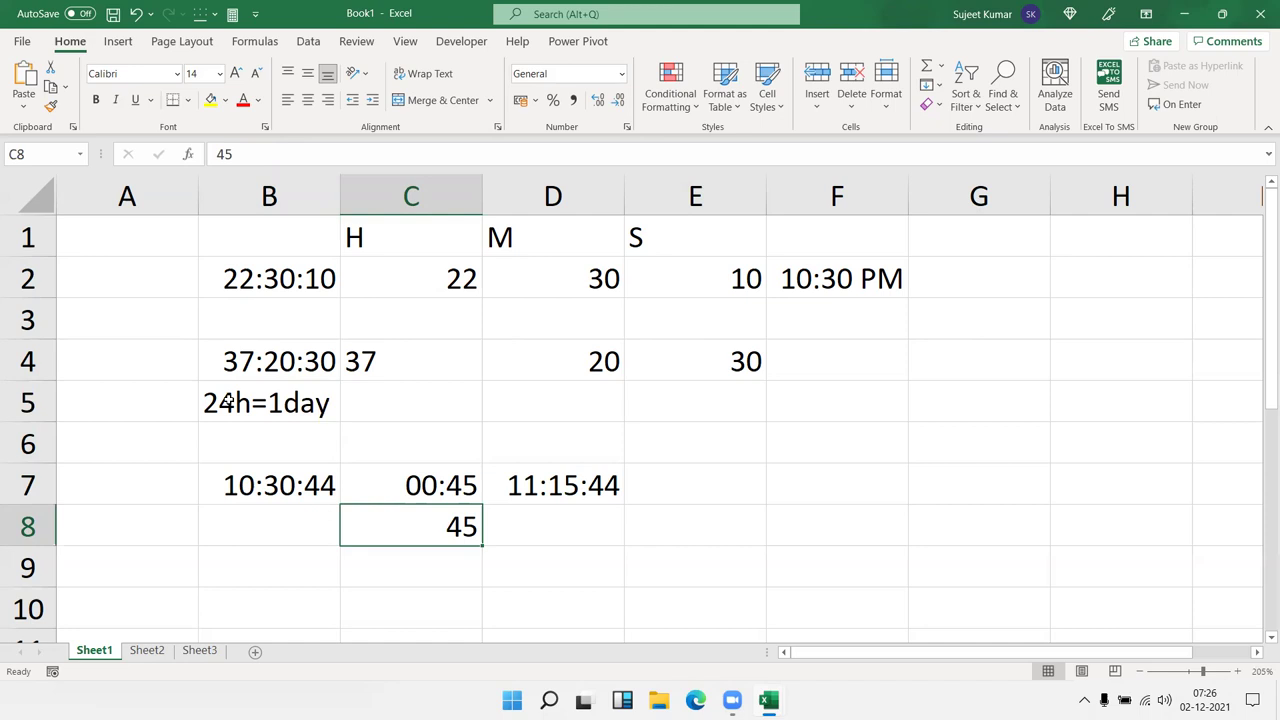
After checking F2's TIME formula, enter =B7+TIME(0,45,0) in B8, giving 11:15:44
click(903, 288)
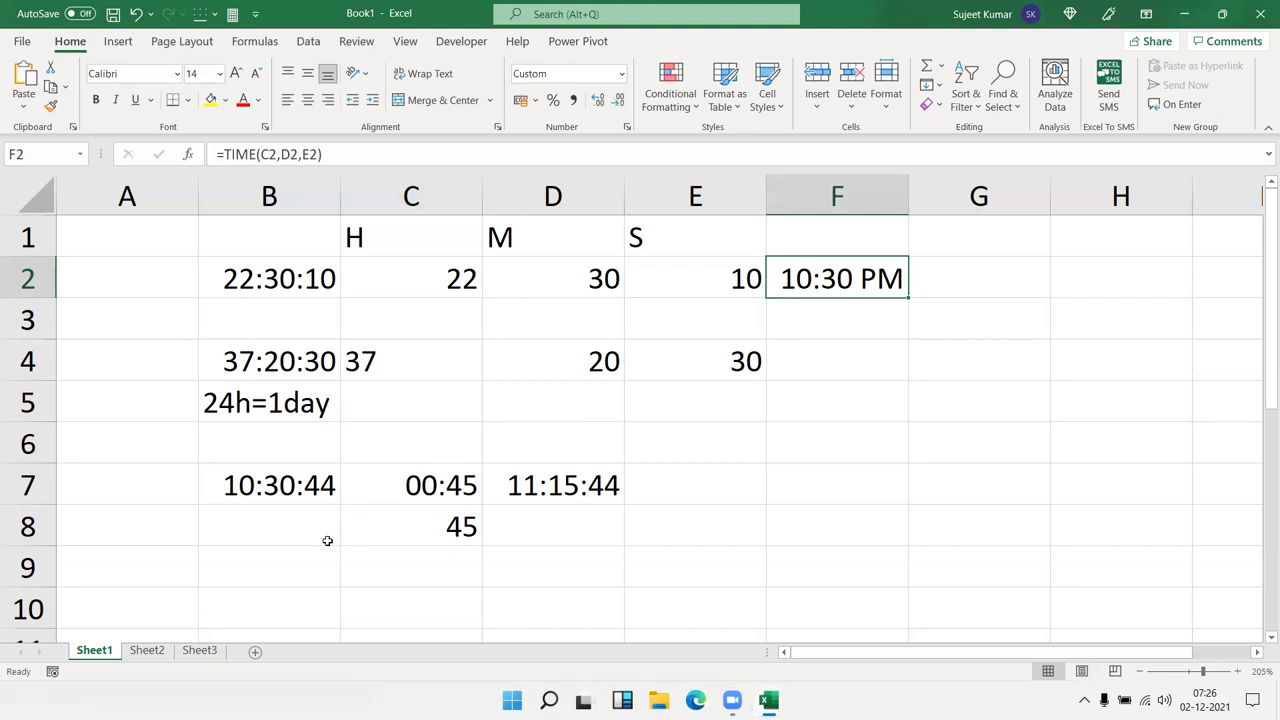
click(324, 545)
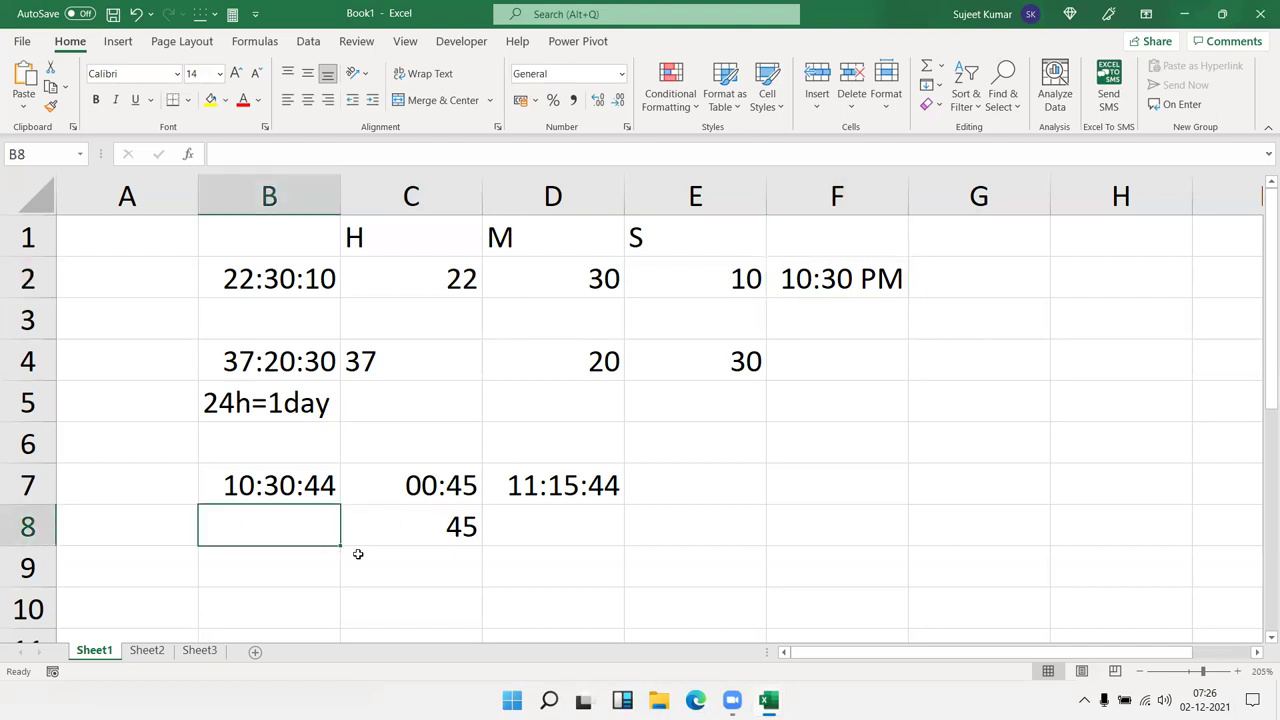
text(=)
key(Up)
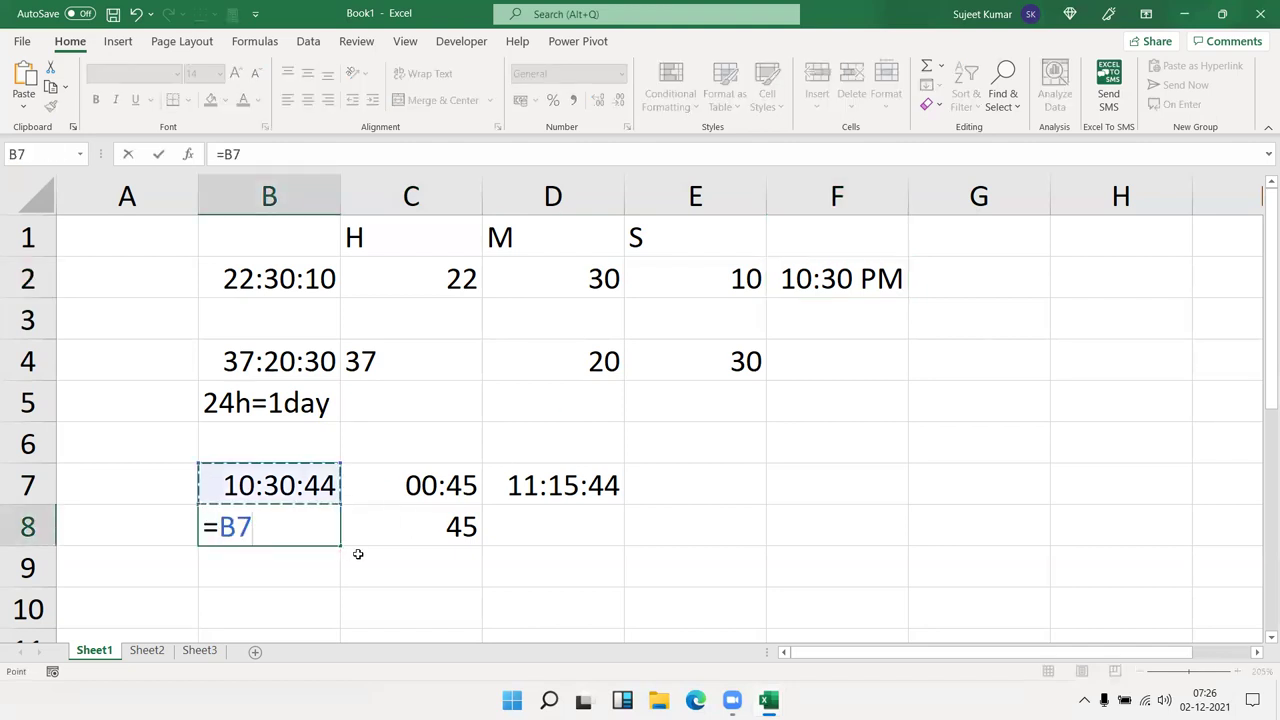
text(+tim)
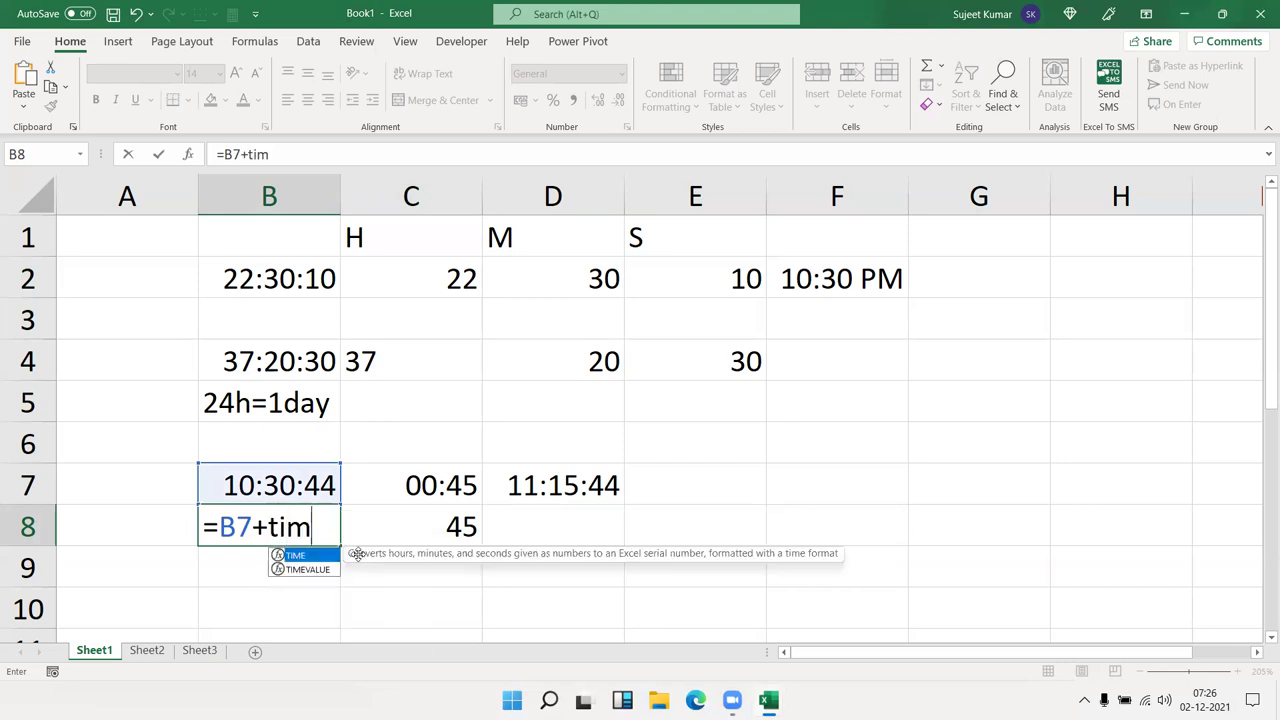
key(Tab)
text(0,45,0))
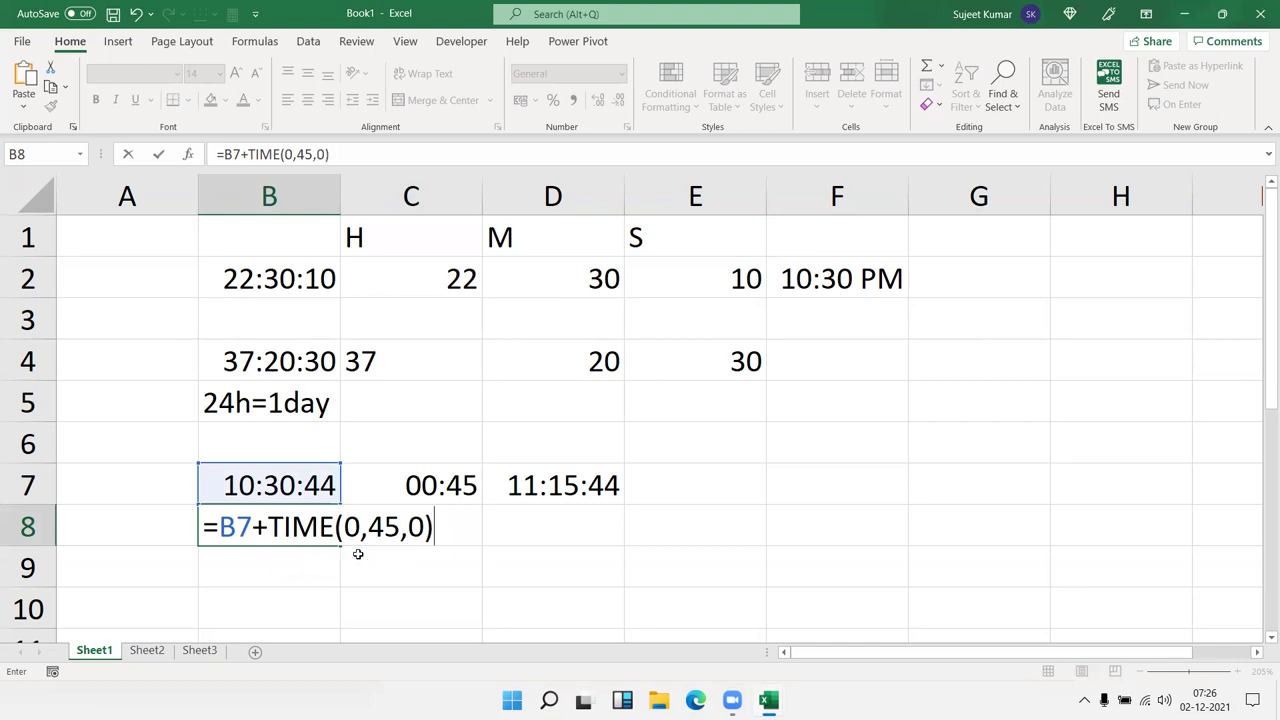
key(Return)
key(Up)
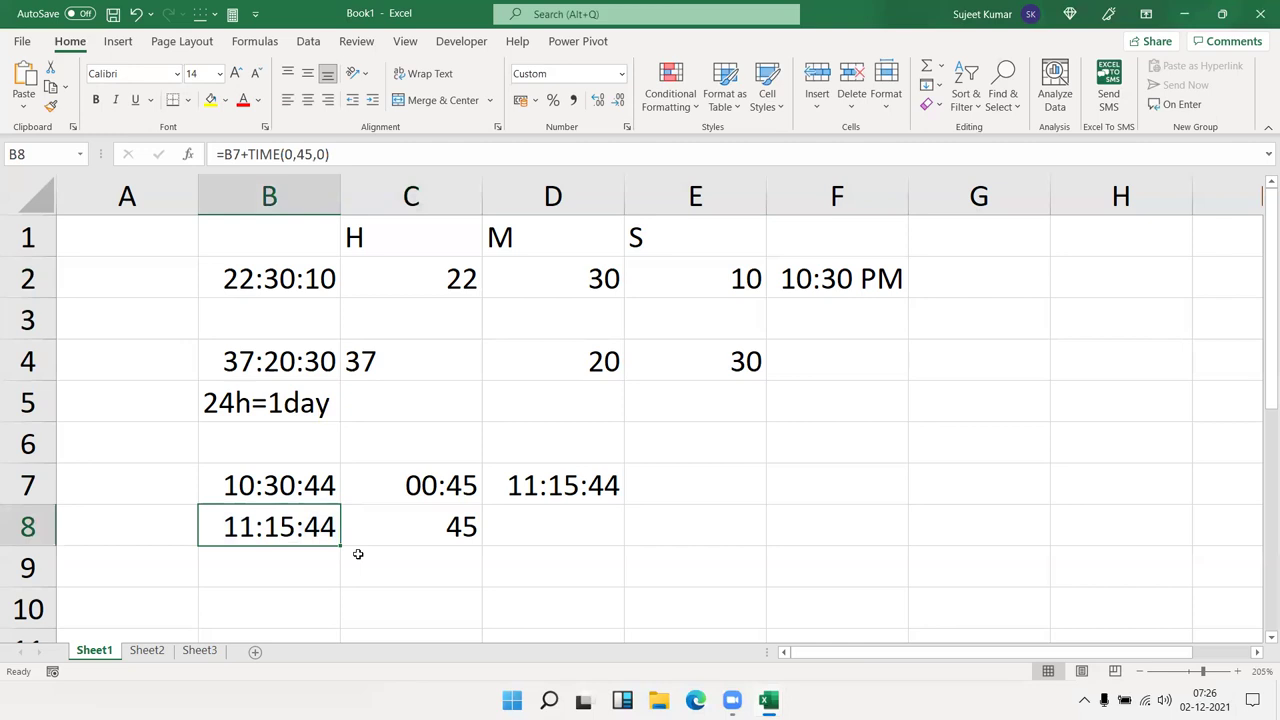
key(Down)
key(Down)
key(Down)
key(Down)
key(Down)
key(Down)
key(Up)
key(Up)
key(Up)
key(Up)
key(Down)
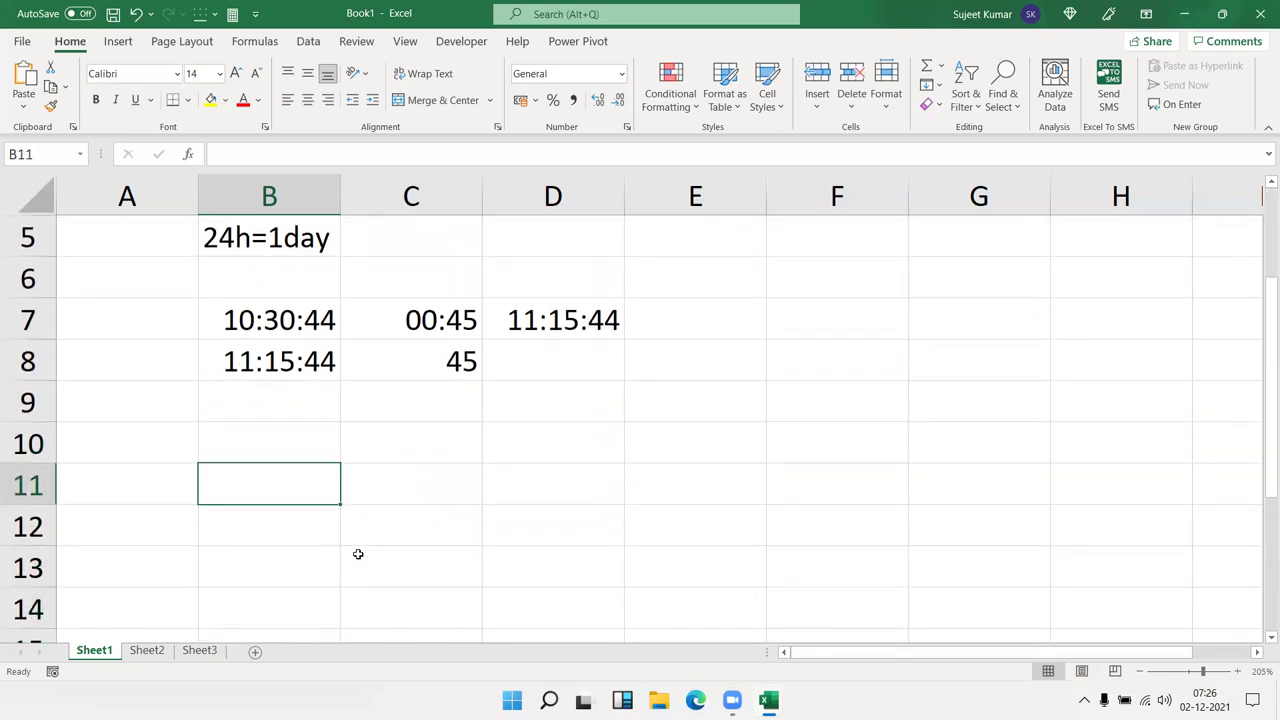
Enter 10:30 in B11, 20:00 in C11, and =C11-B11 in D11, giving 09:30
text(10:30)
key(Tab)
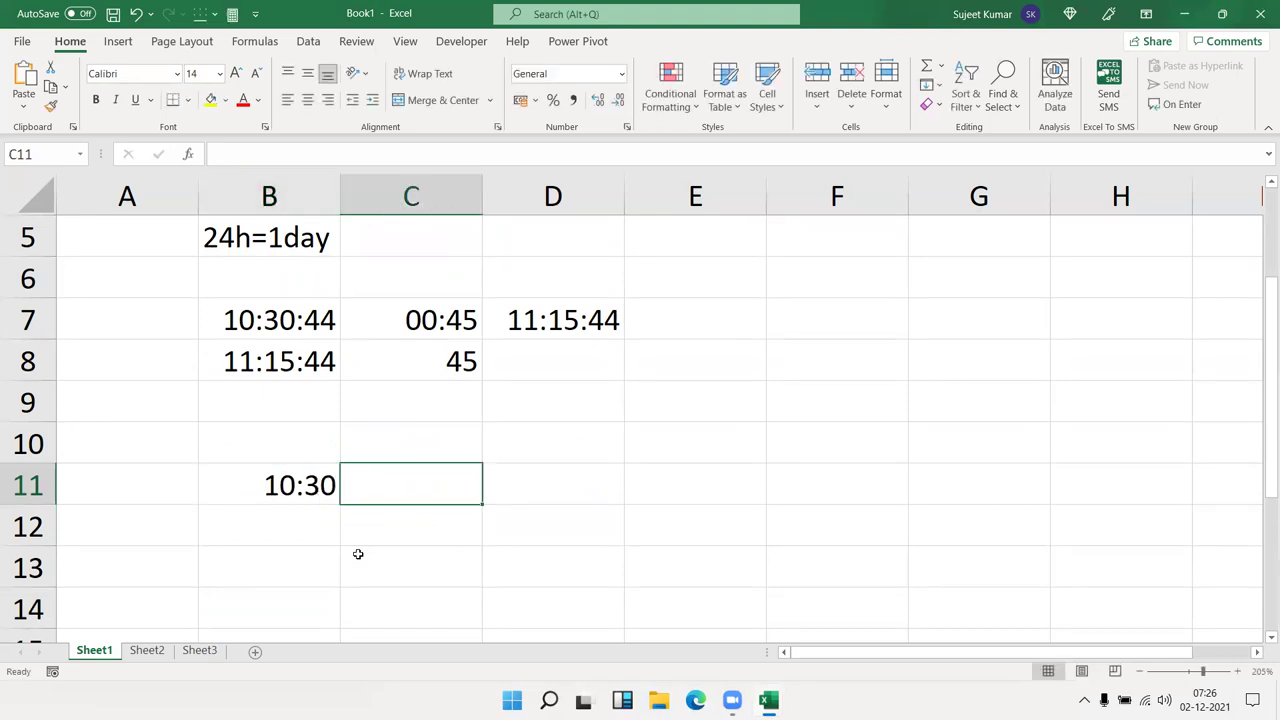
text(20:00)
key(Tab)
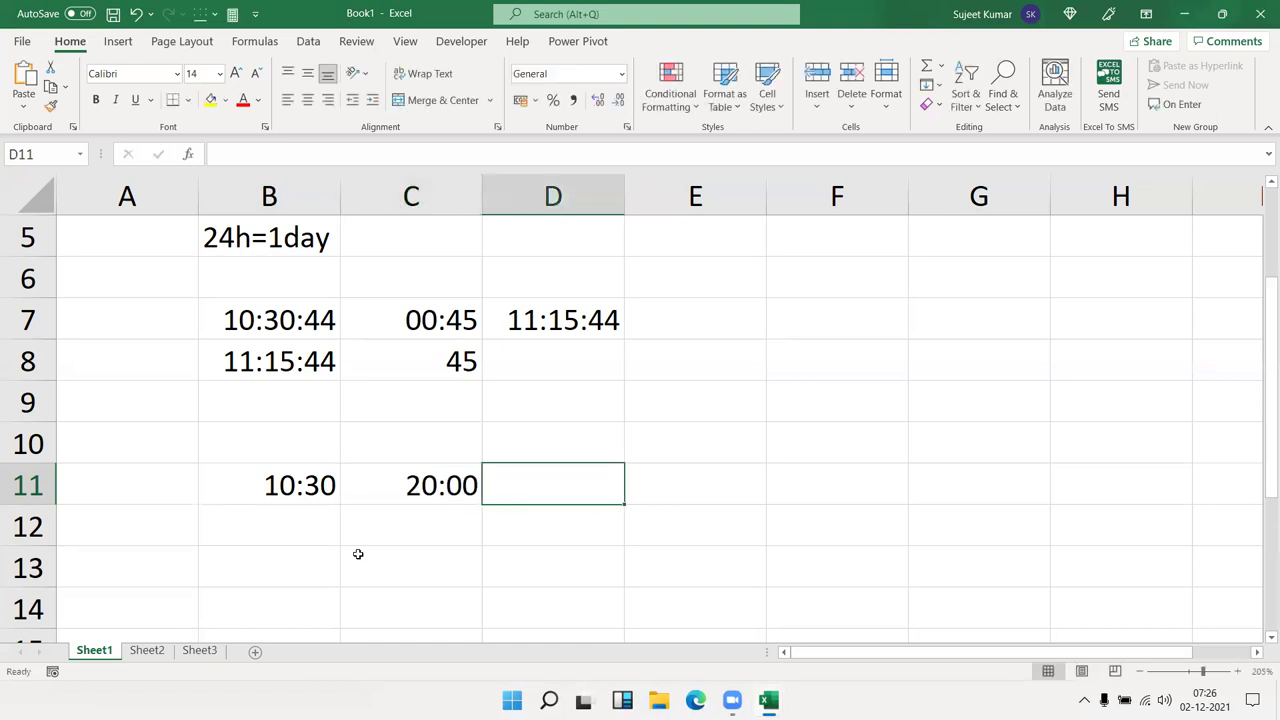
text(=)
key(Left)
text(-)
key(Left)
key(Left)
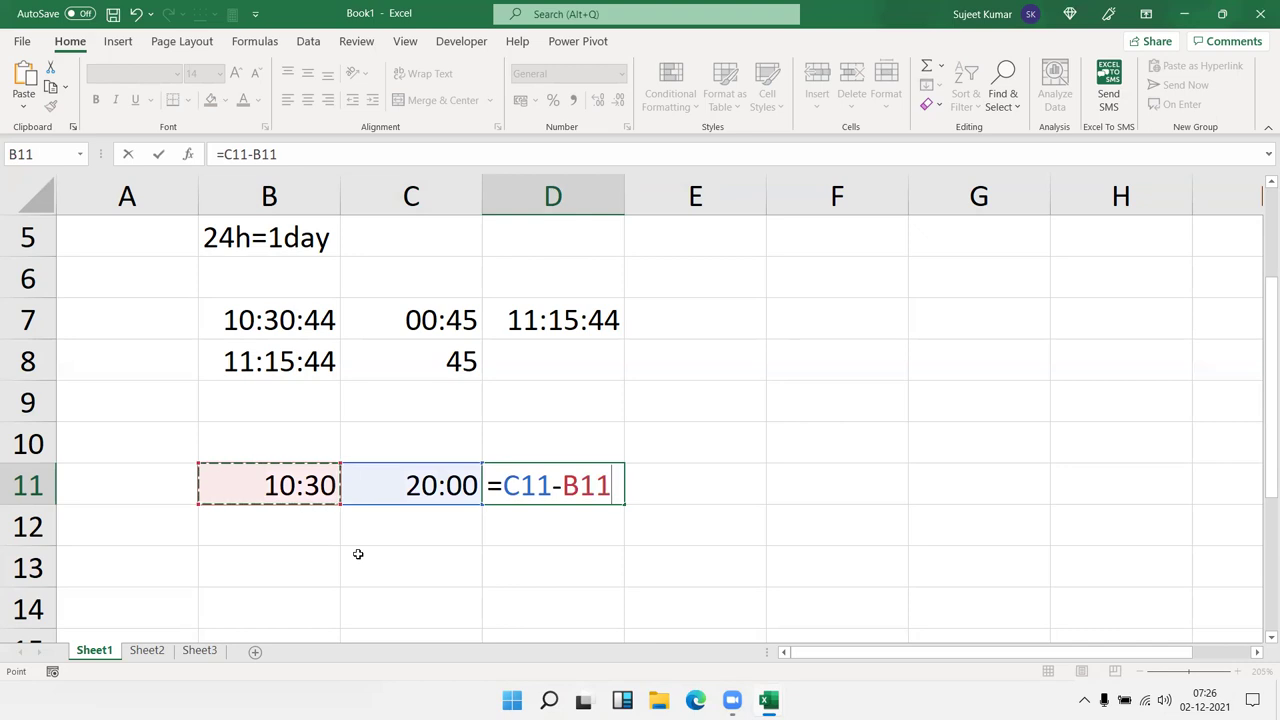
key(Return)
key(Up)
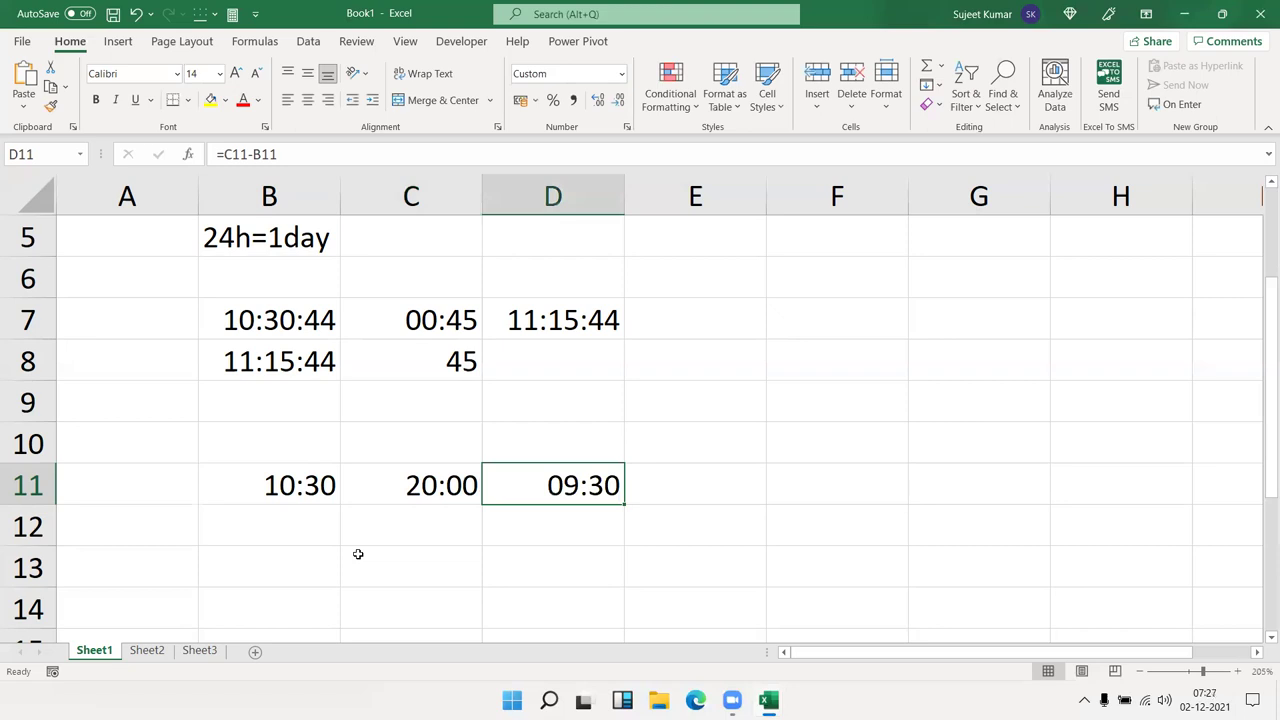
Enter the start time 14:00 in B12
key(Left)
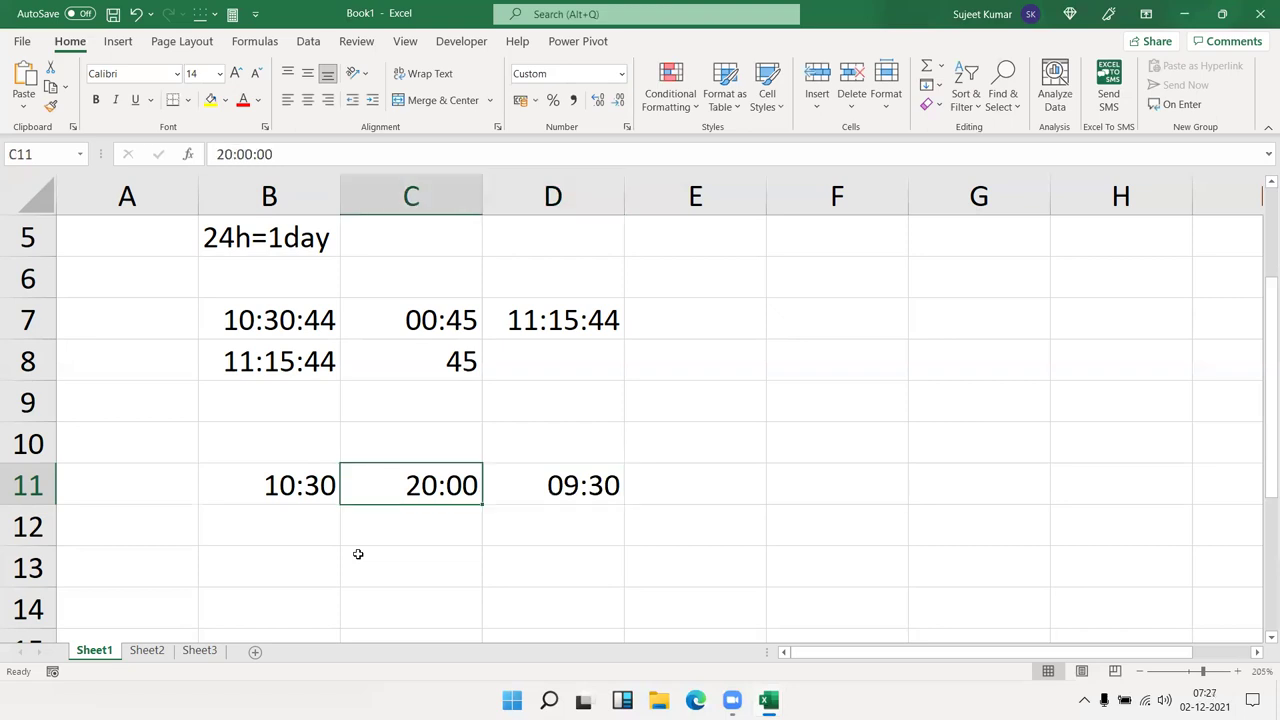
key(shift+Left)
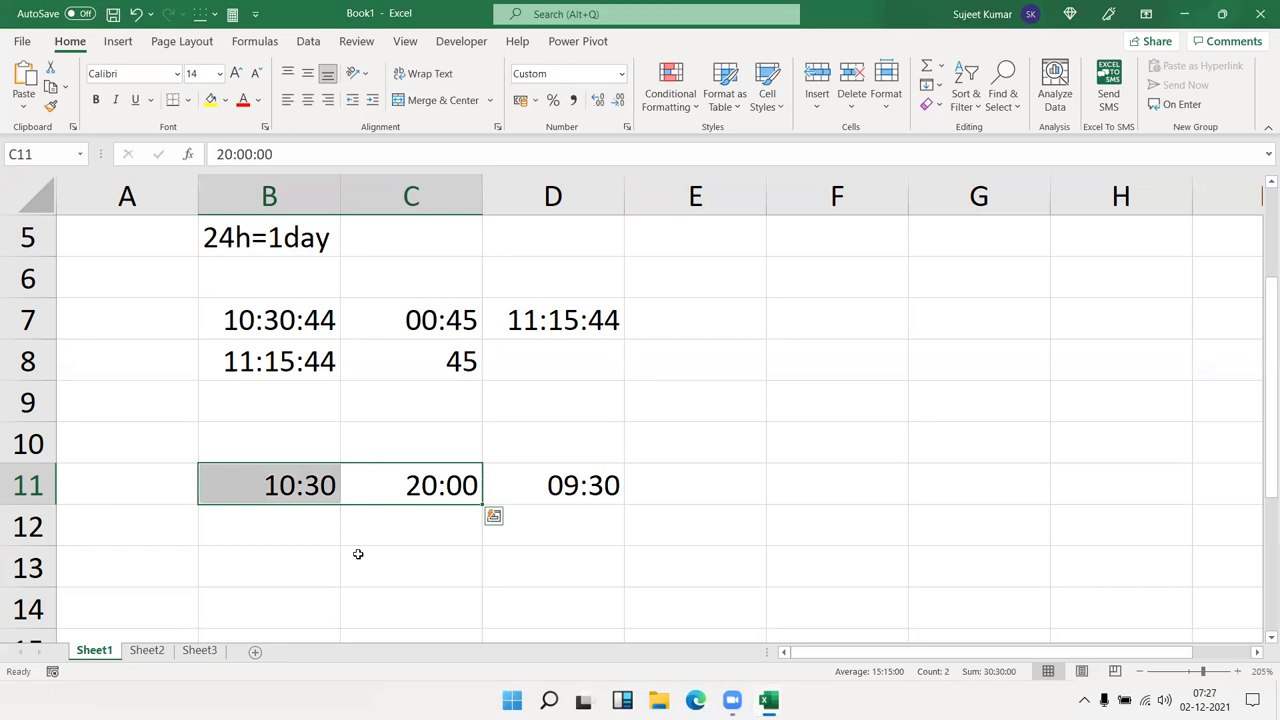
key(Down)
key(Left)
text(14:00)
key(Tab)
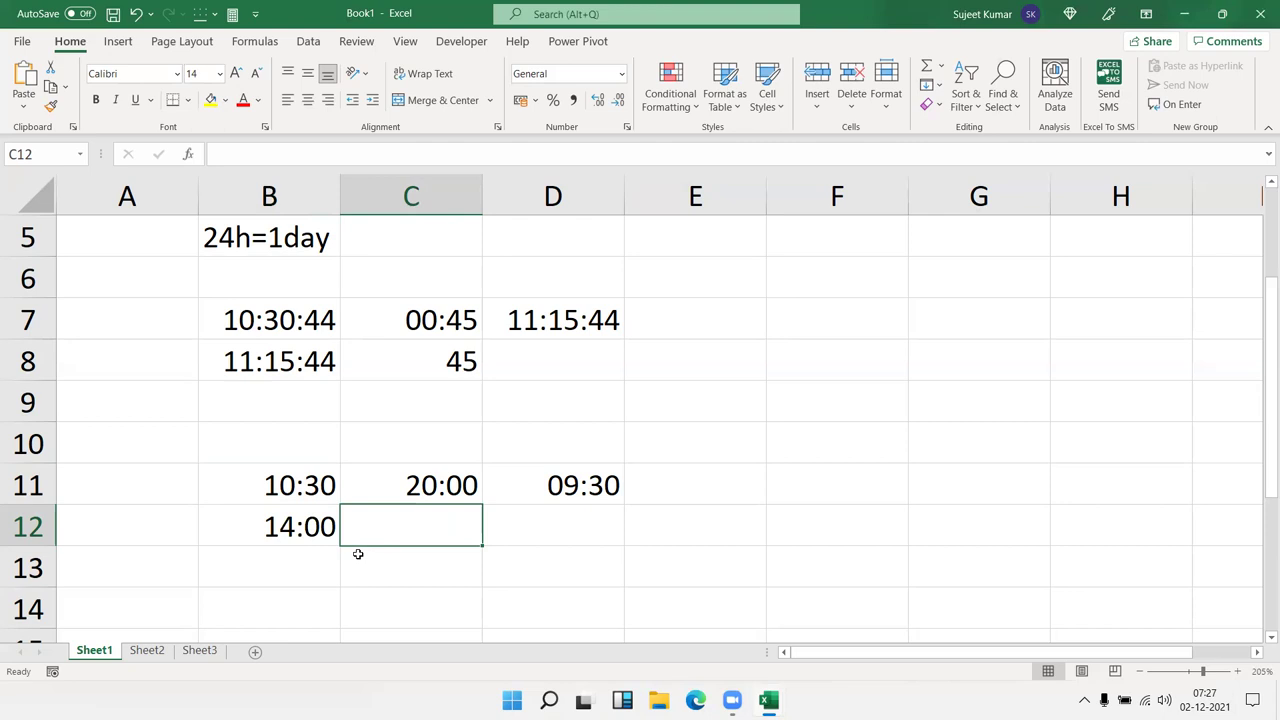
Enter 3:00 in C12 and fill the difference formula down into D12, showing ########
text(3)
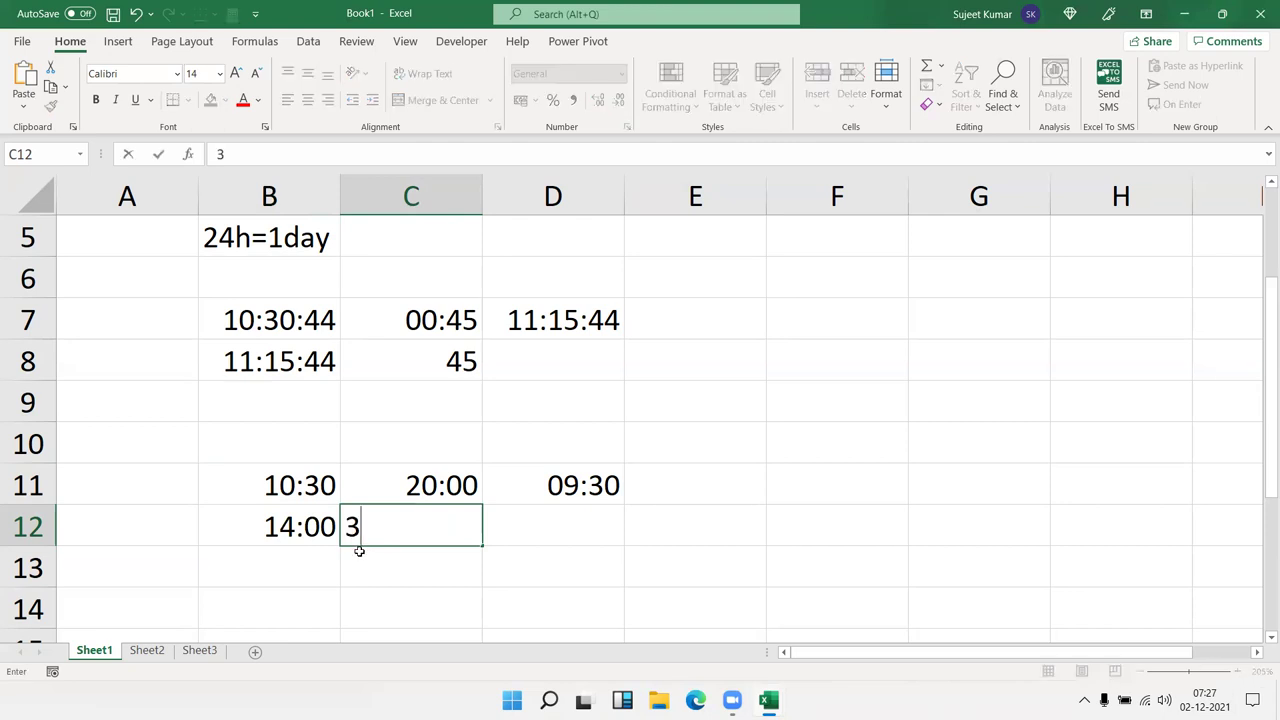
text(:00)
key(Tab)
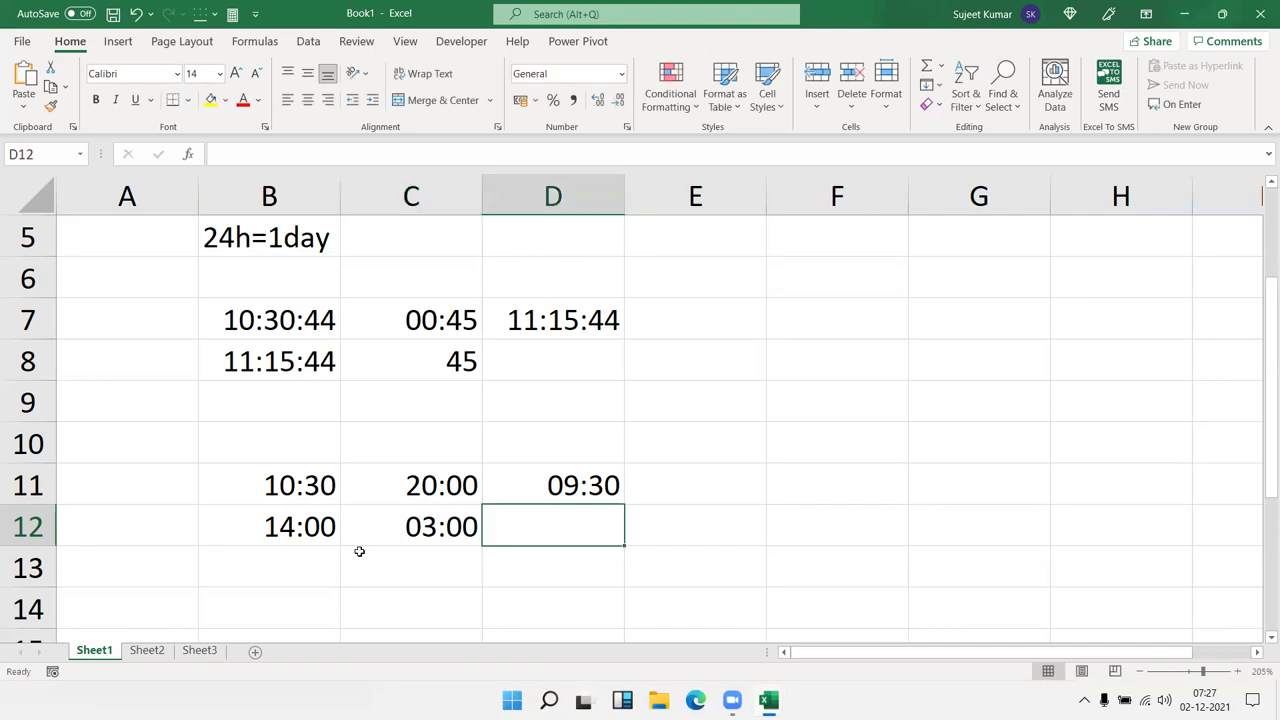
key(ctrl+d)
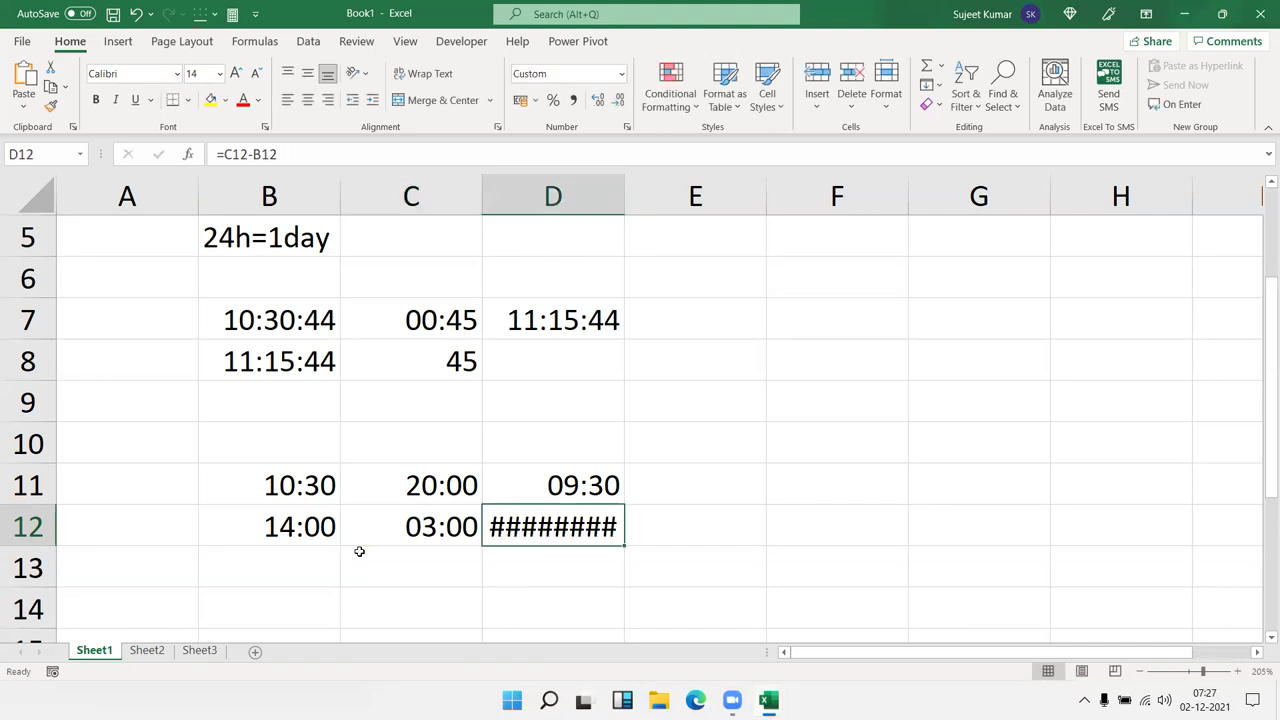
Delete the failed D12 result and clear the times in B12:C12
key(Delete)
key(Left)
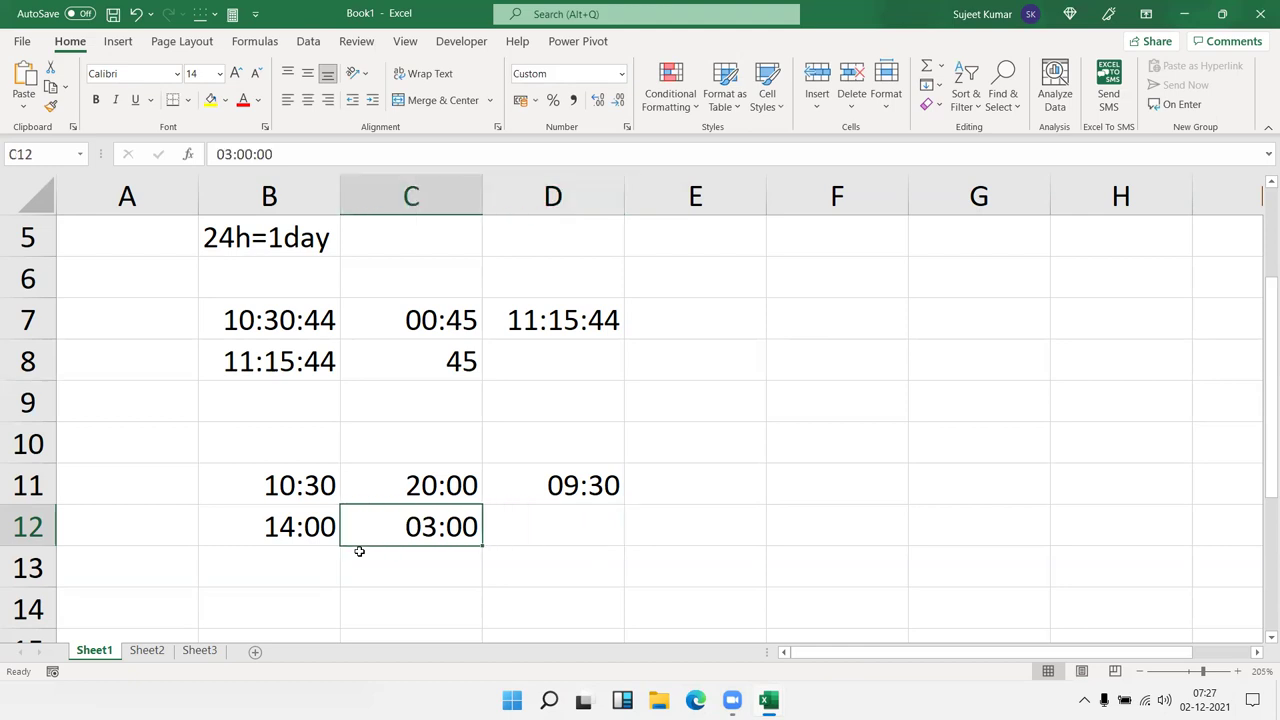
key(Left)
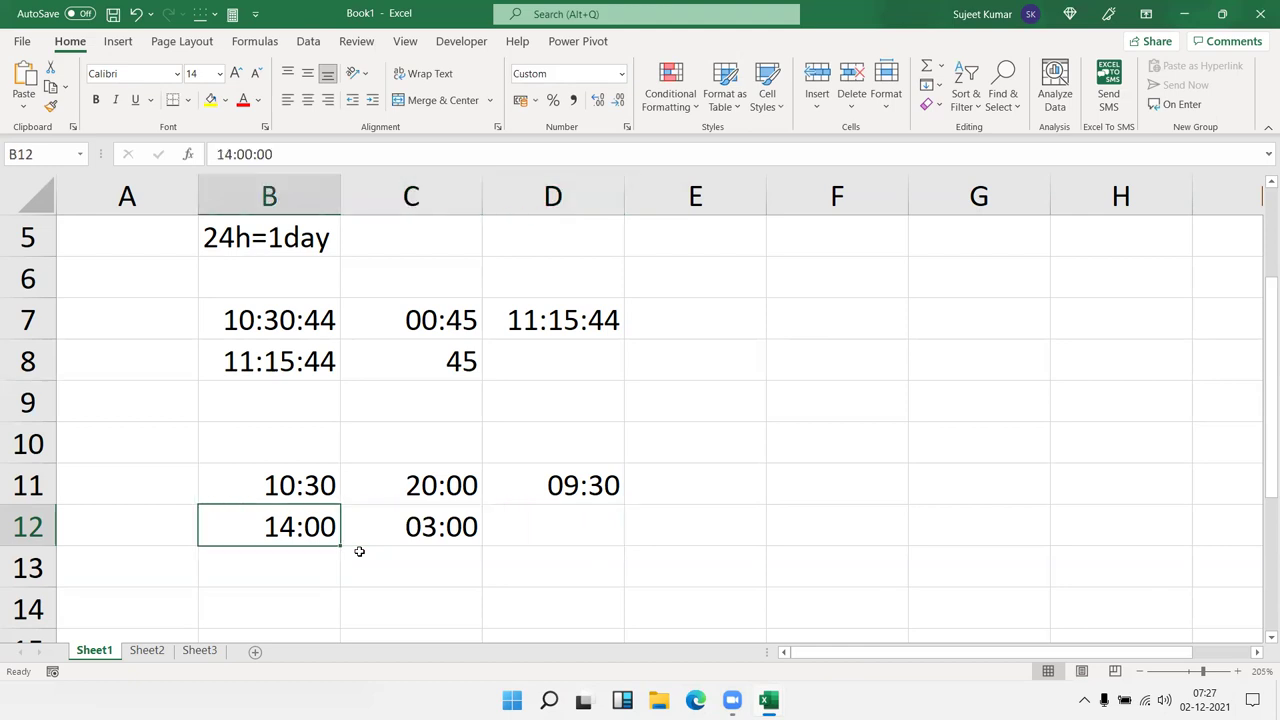
key(shift+Right)
key(Delete)
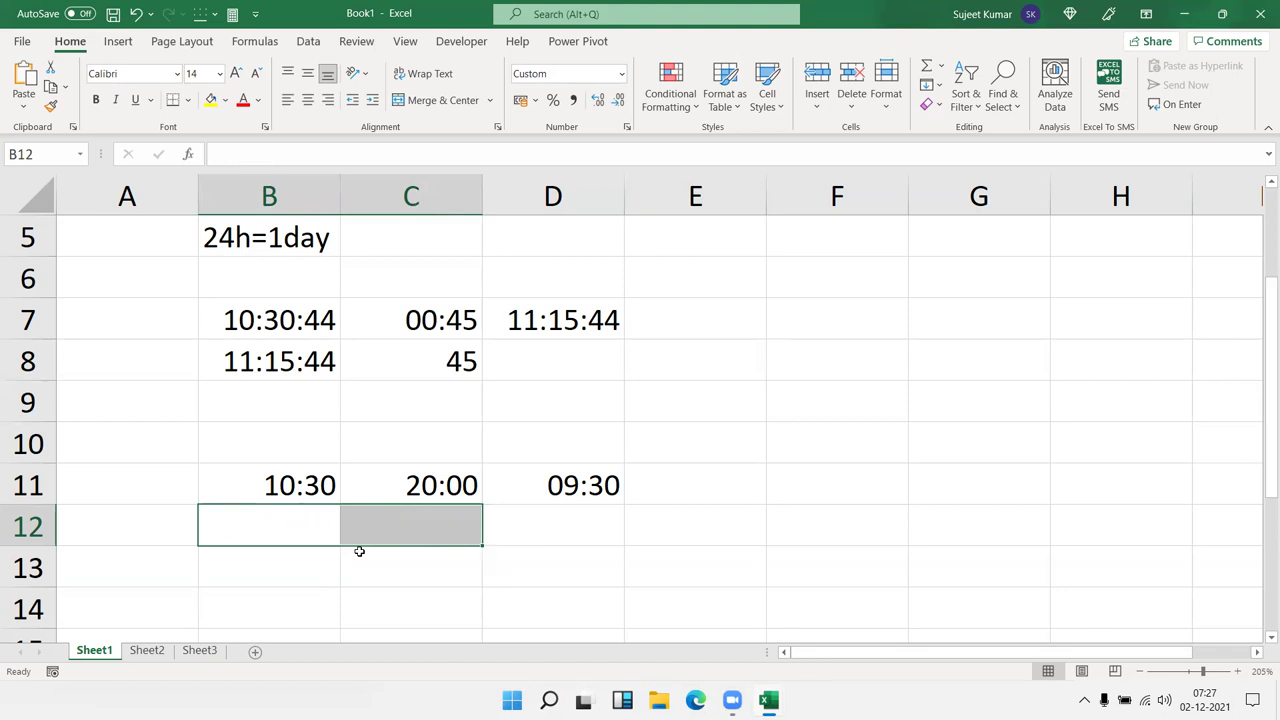
key(Left)
key(Right)
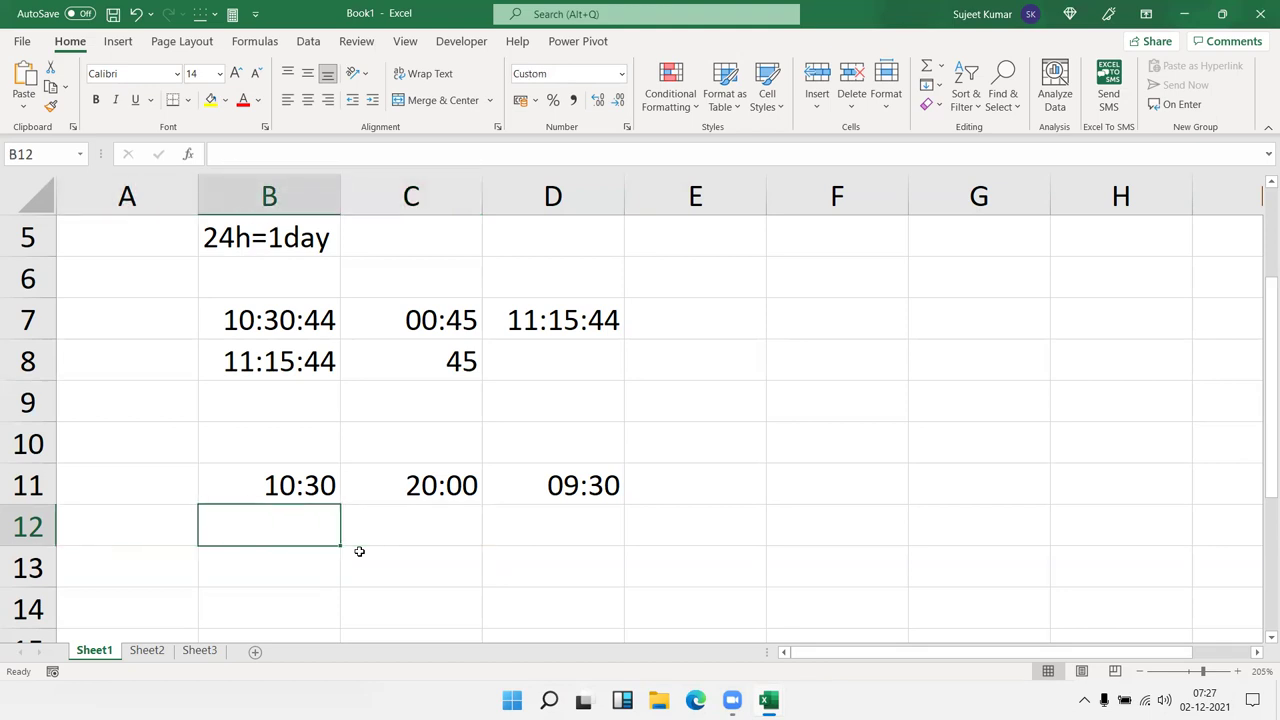
Enter 2/12 14:00 in B12 and 03/12/21 03:00 in C12
text(2/12 )
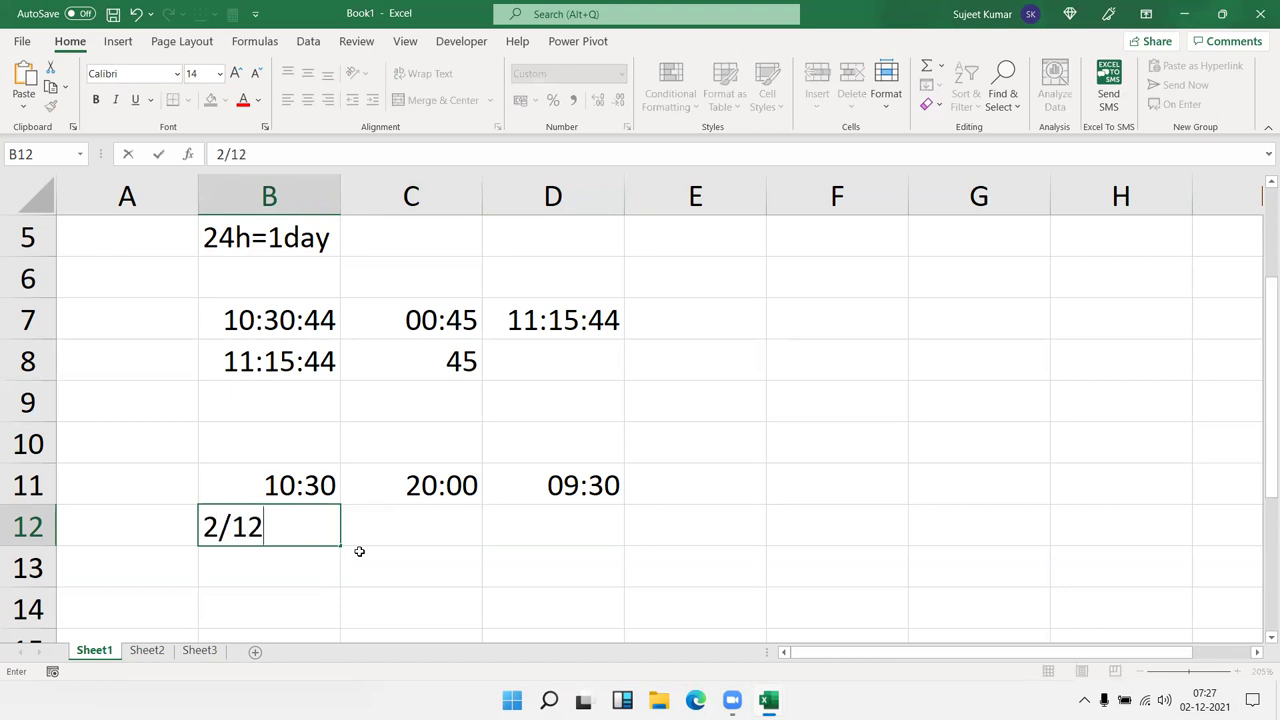
text(14:00)
key(Tab)
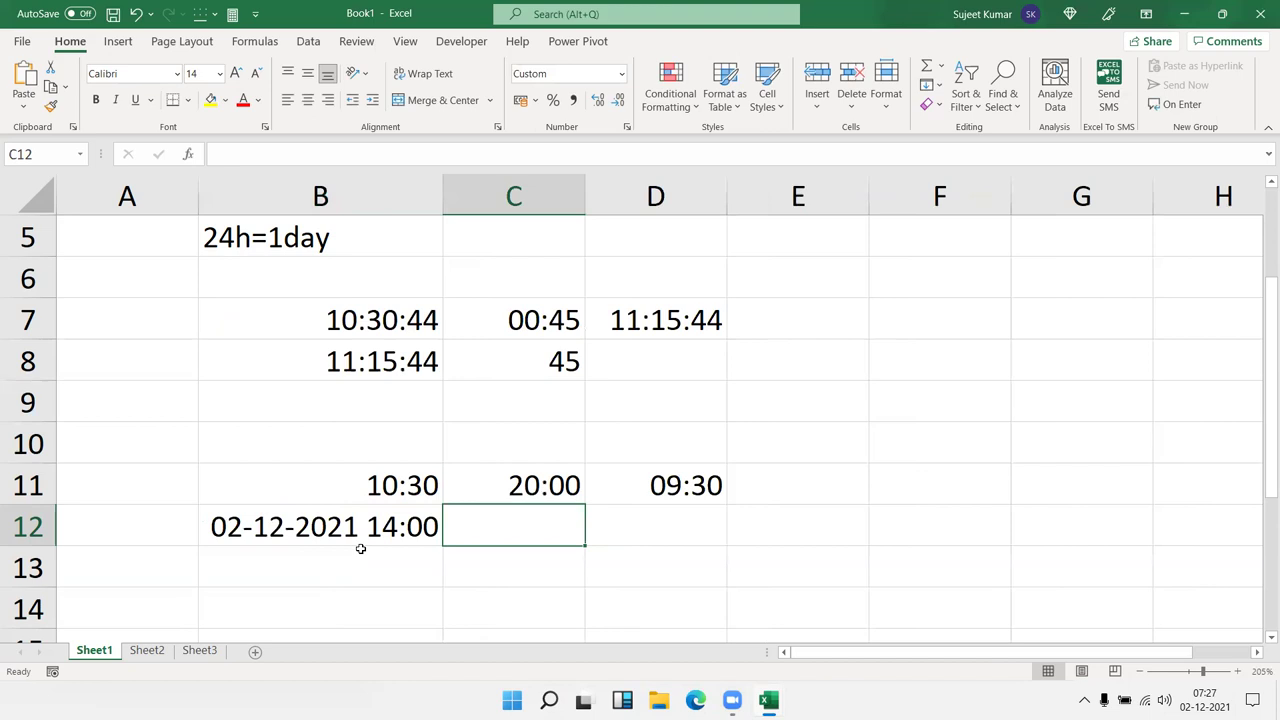
text(03/15)
key(BackSpace)
text(2)
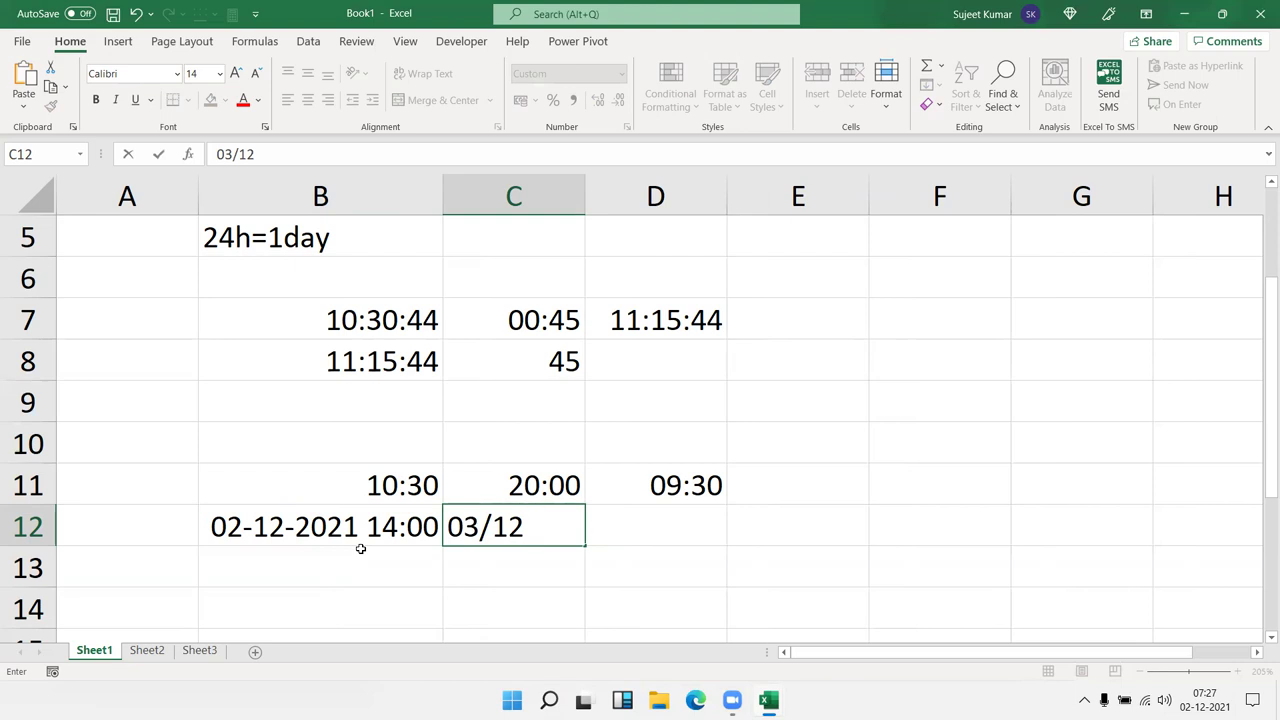
text(1 03:00)
key(Tab)
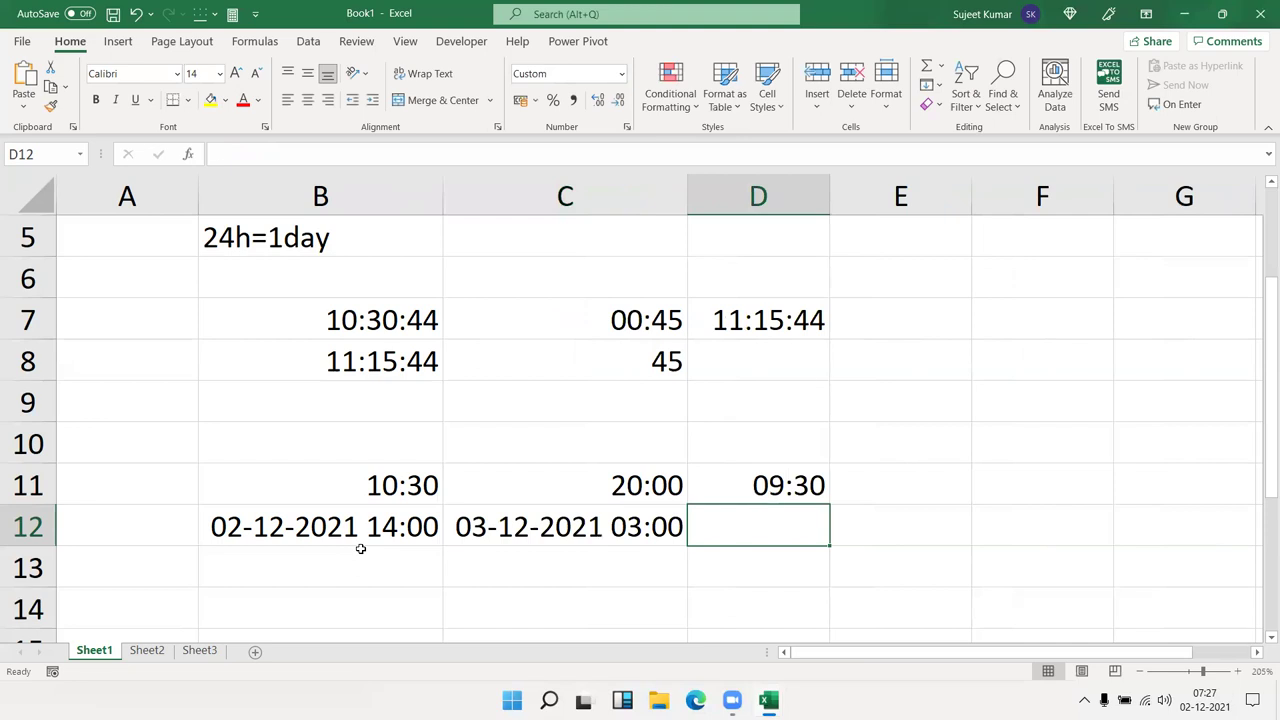
Enter =C12-B12 in D12, giving 13:00
text(=)
key(Left)
text(-)
key(Left)
key(Left)
key(Return)
key(Up)
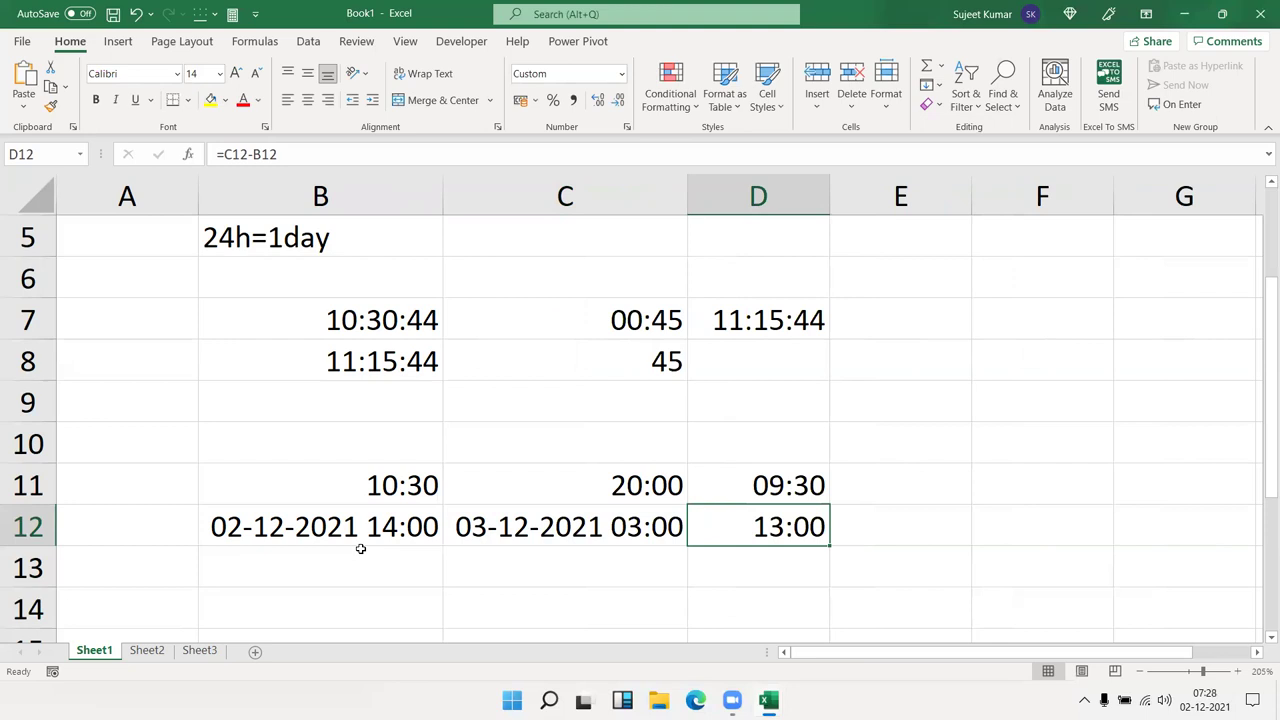
Type the headers Date, Time, Date, Time across A14:D14
click(334, 557)
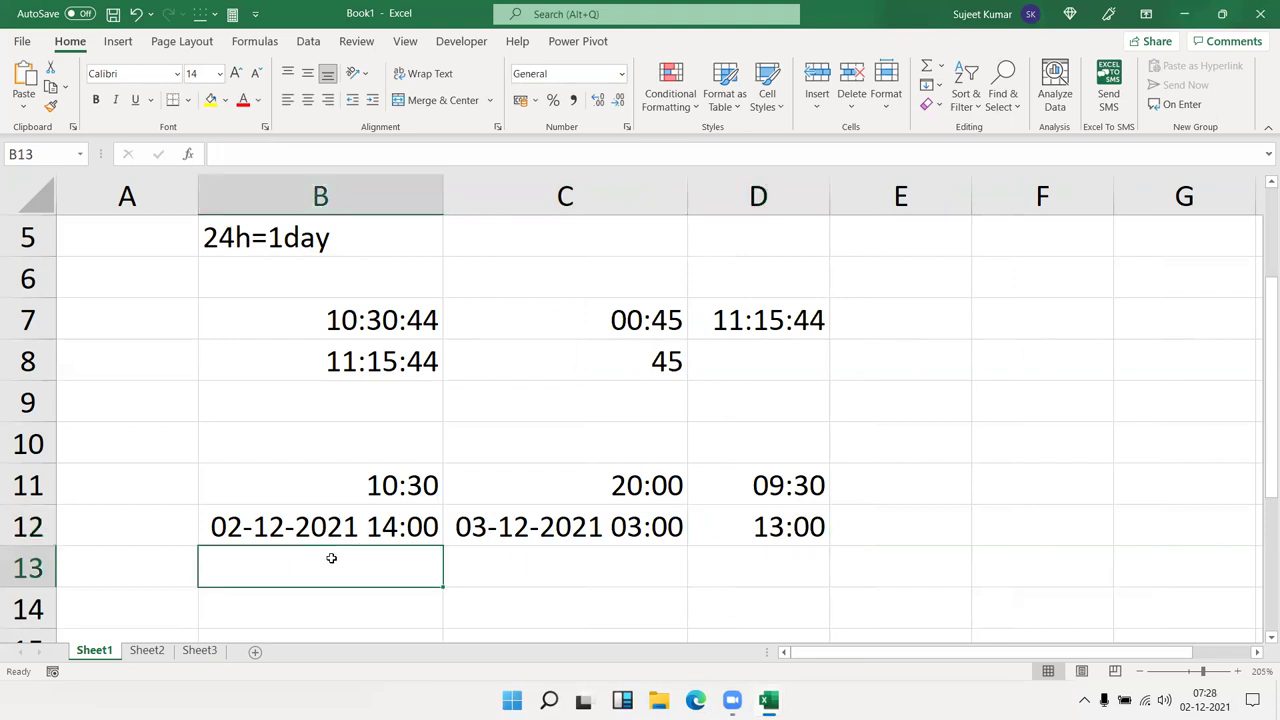
key(Down)
key(Down)
key(Down)
key(Down)
key(Up)
key(Up)
key(Up)
key(Left)
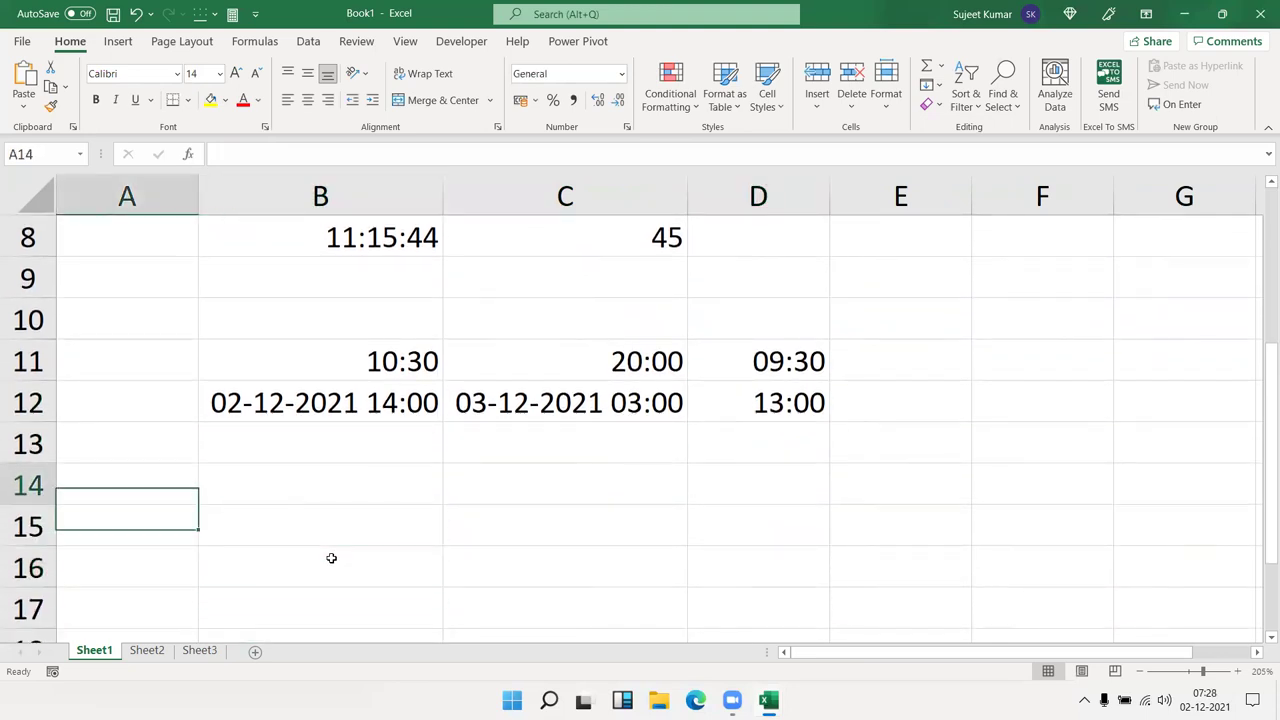
text(Date)
key(Tab)
text(T)
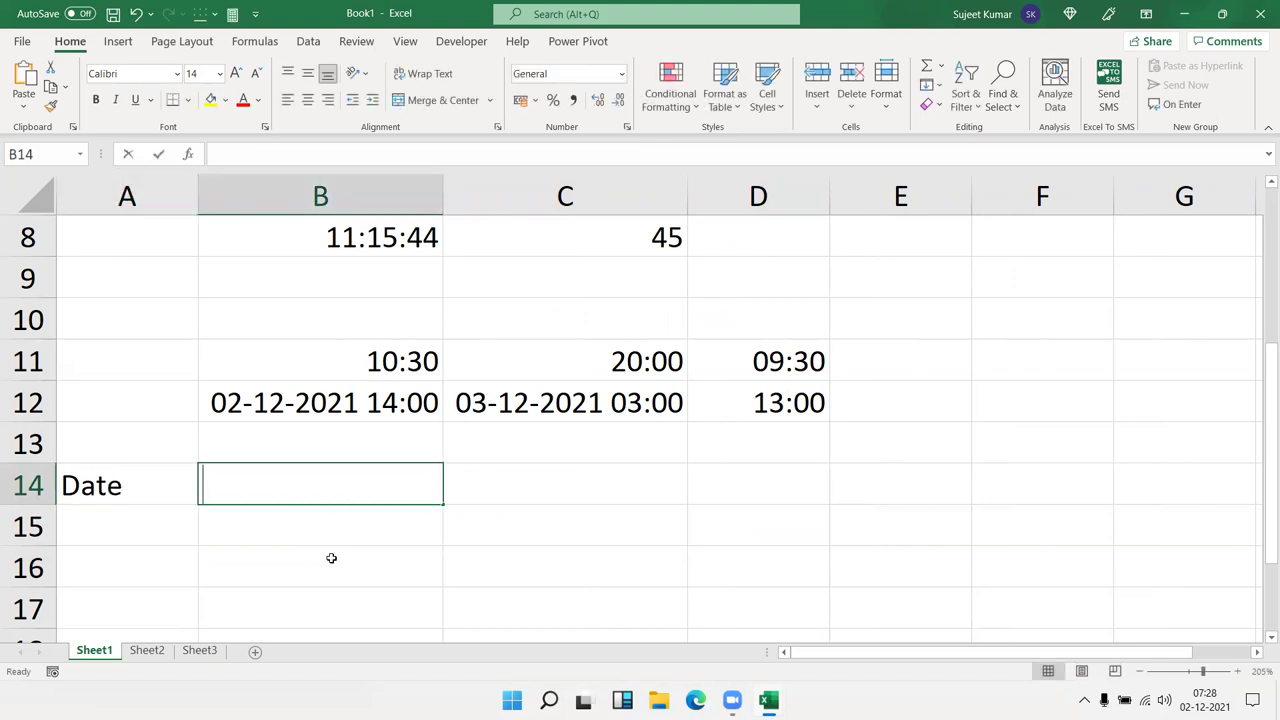
text(ime)
key(Tab)
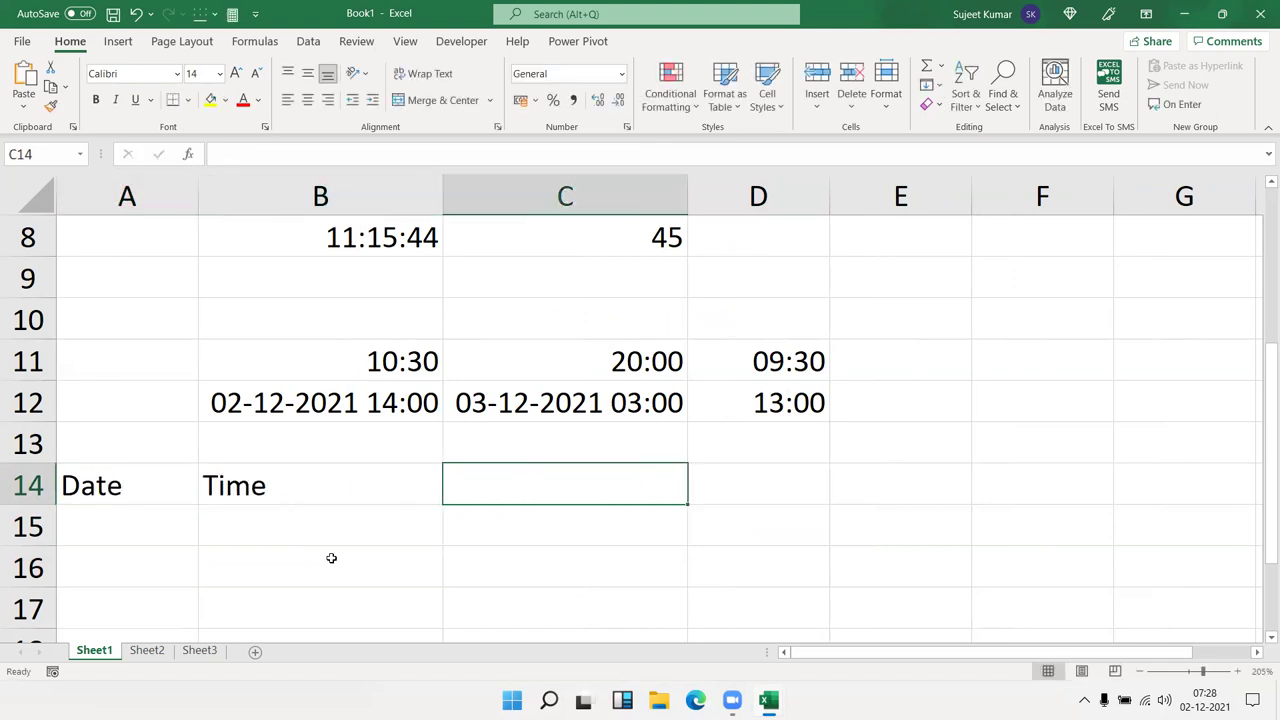
text(Date)
key(Tab)
text(Time)
key(Return)
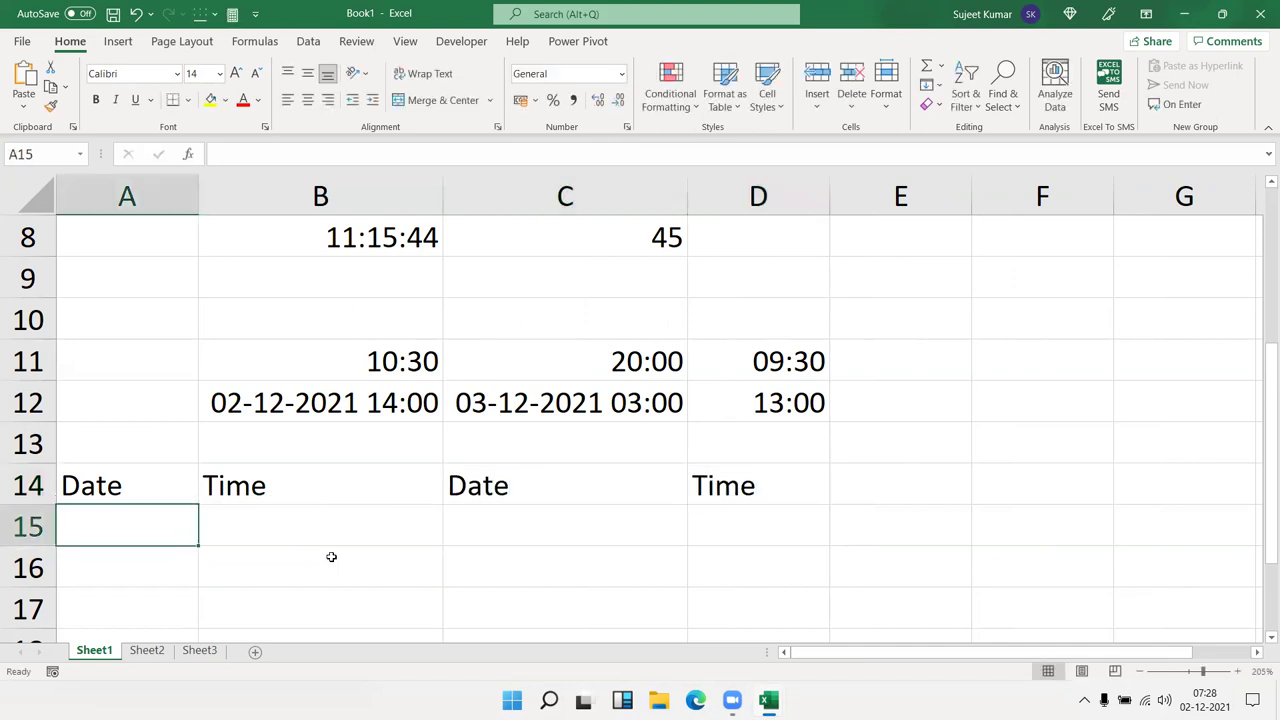
Enter 2/12, 14:00, 03/12 and 03:00 across A15:D15
text(1/)
key(Escape)
key(Up)
key(Up)
key(Down)
key(Down)
text(2/)
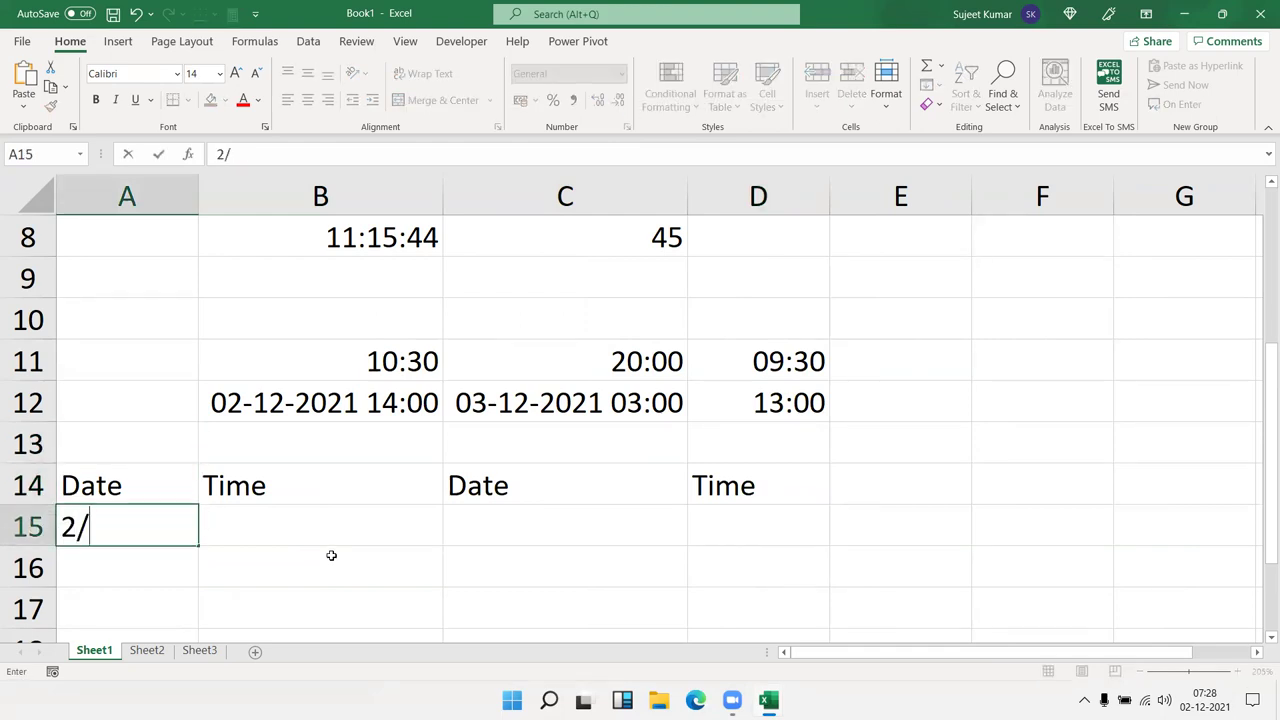
text(12)
key(Tab)
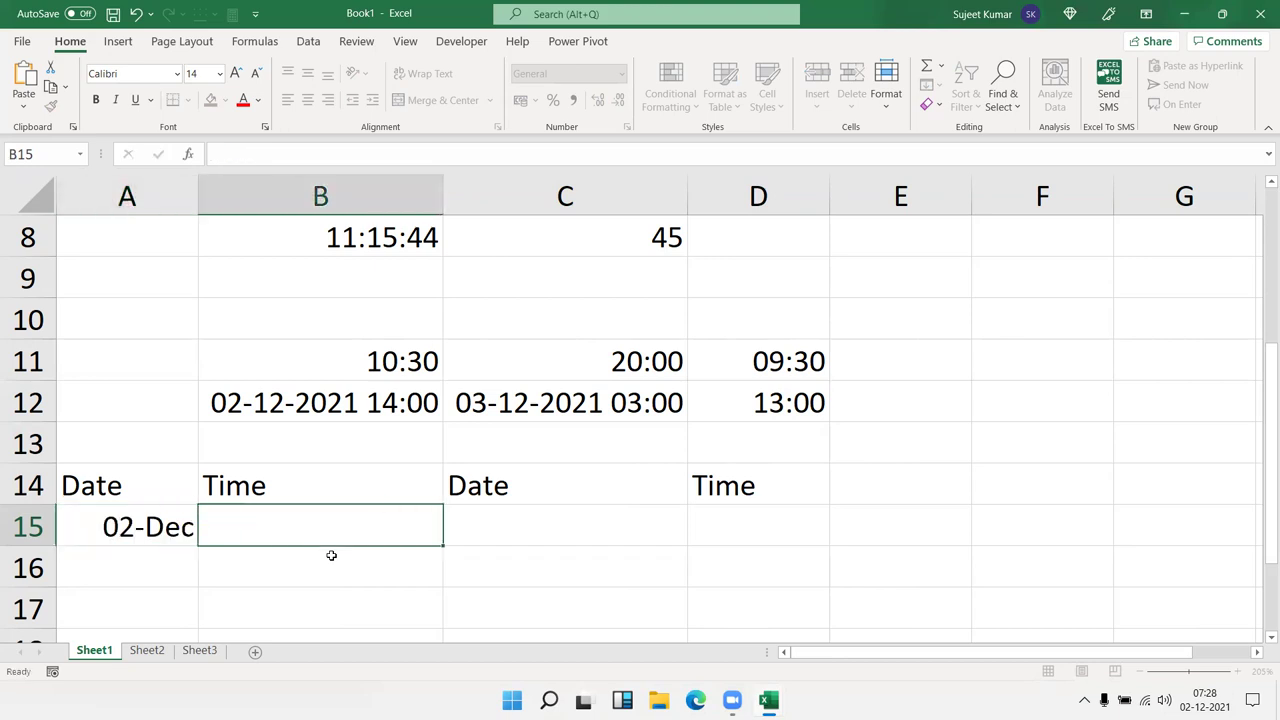
text(14:0)
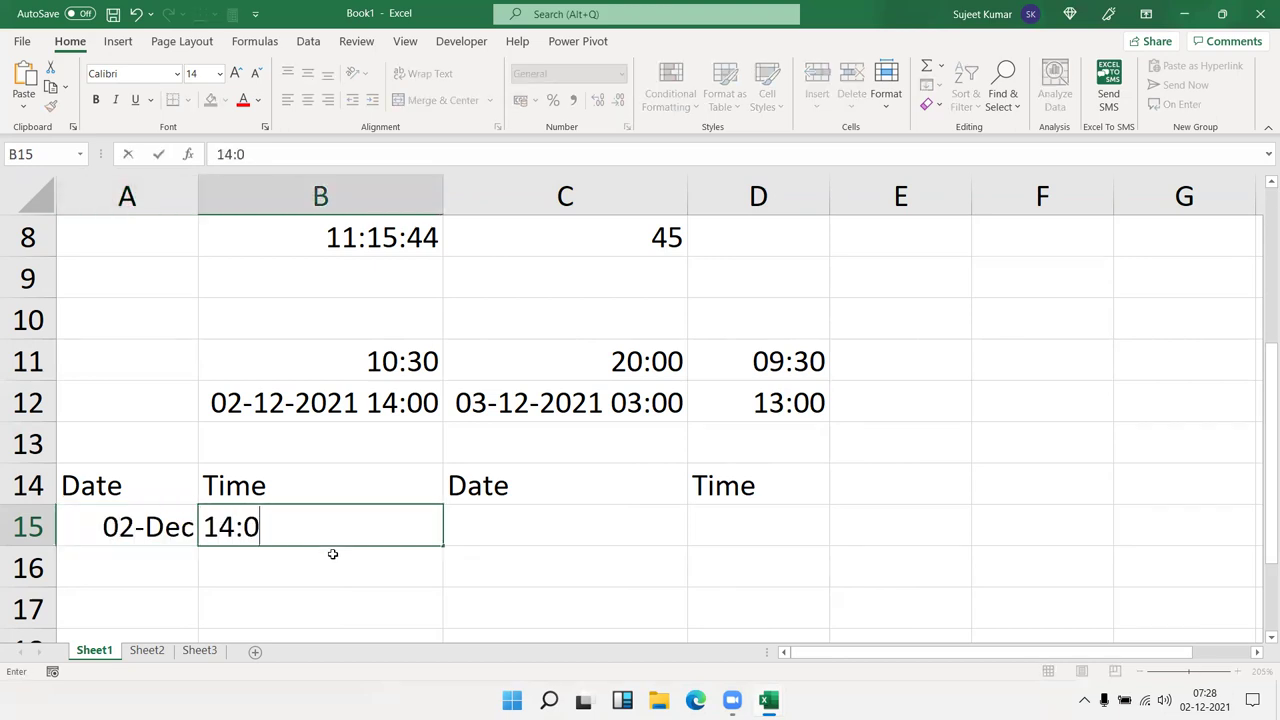
text(0)
key(Tab)
text(03/12)
key(Tab)
text(03:00)
key(Return)
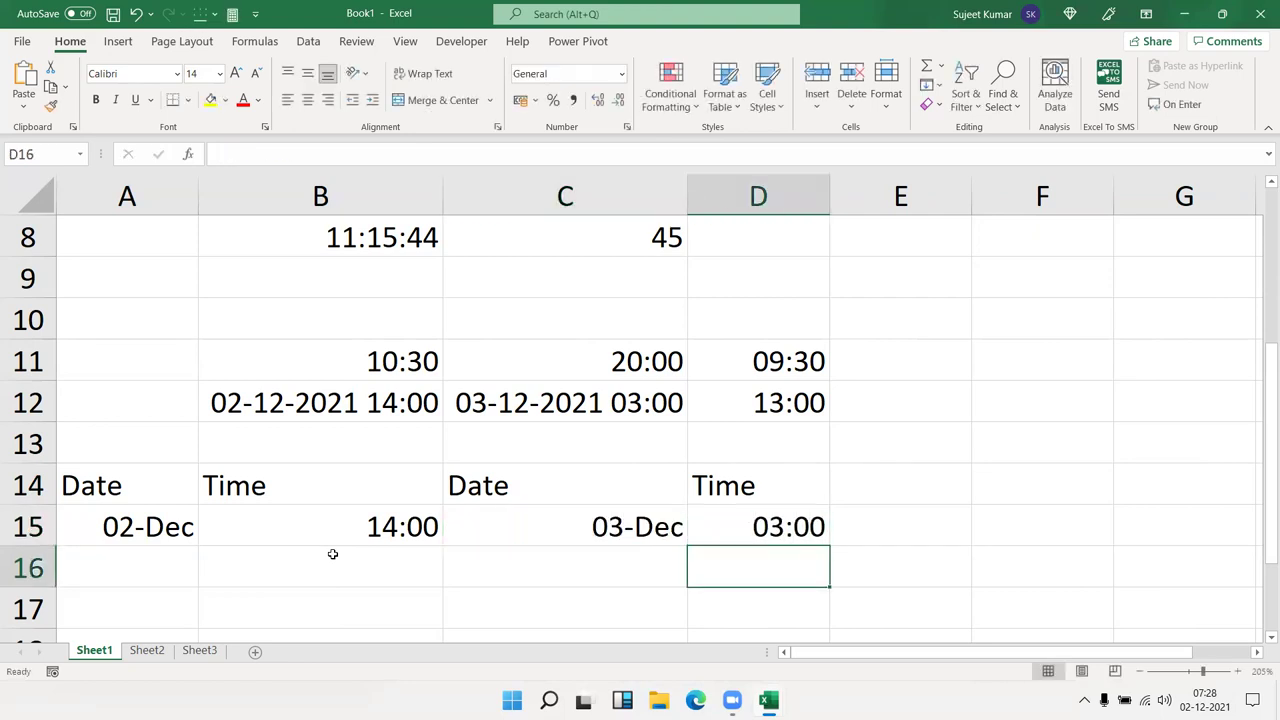
key(Left)
key(Left)
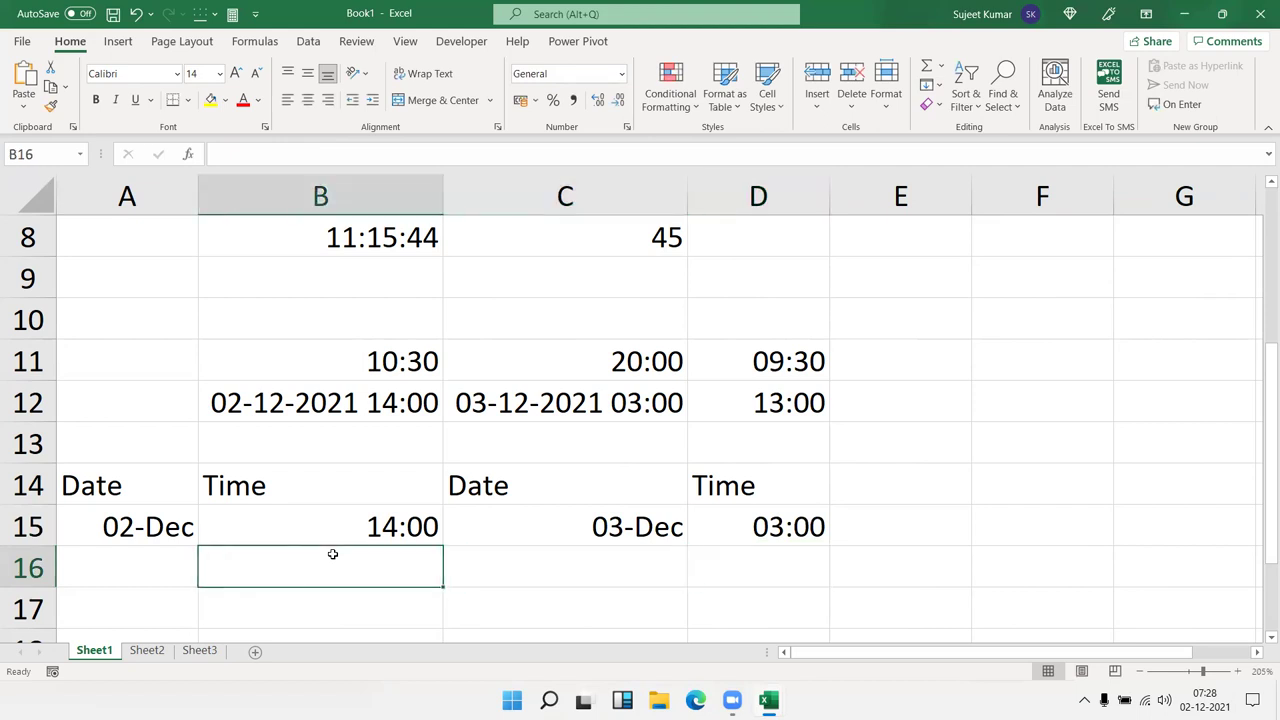
text(=)
key(Left)
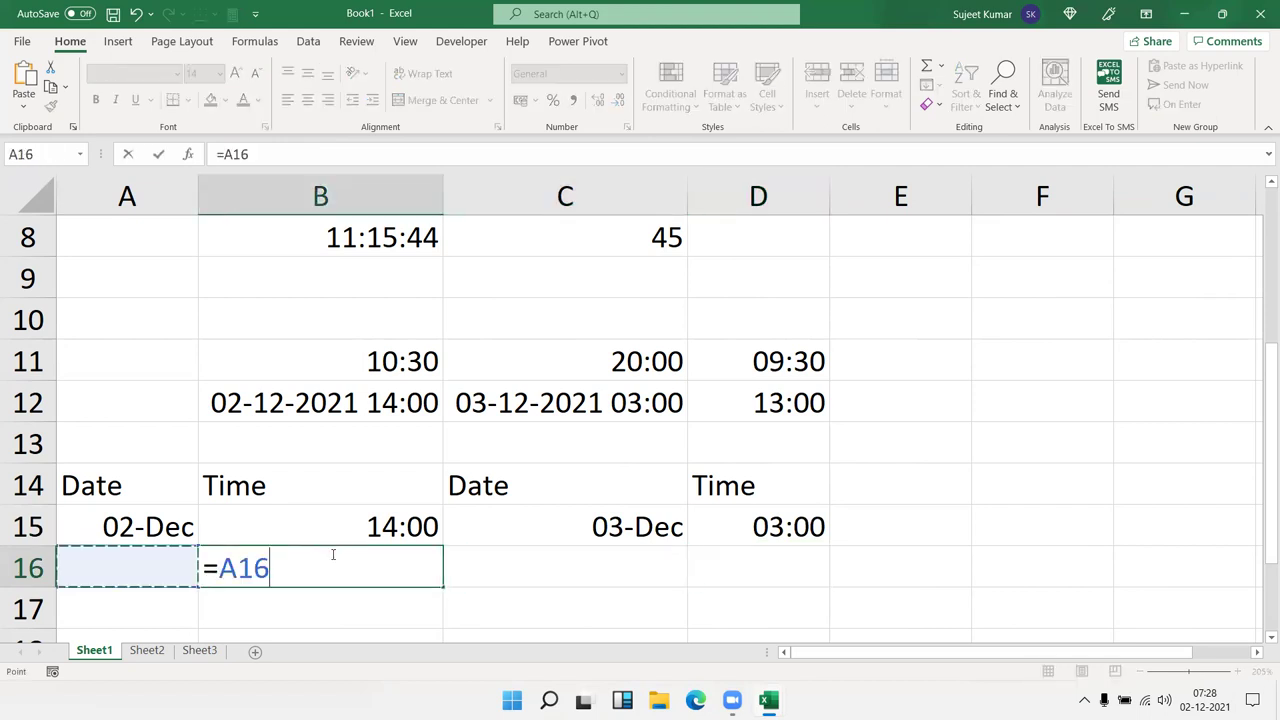
key(Up)
text(+)
key(Up)
key(Return)
key(Right)
key(Right)
key(Left)
key(Up)
text(=)
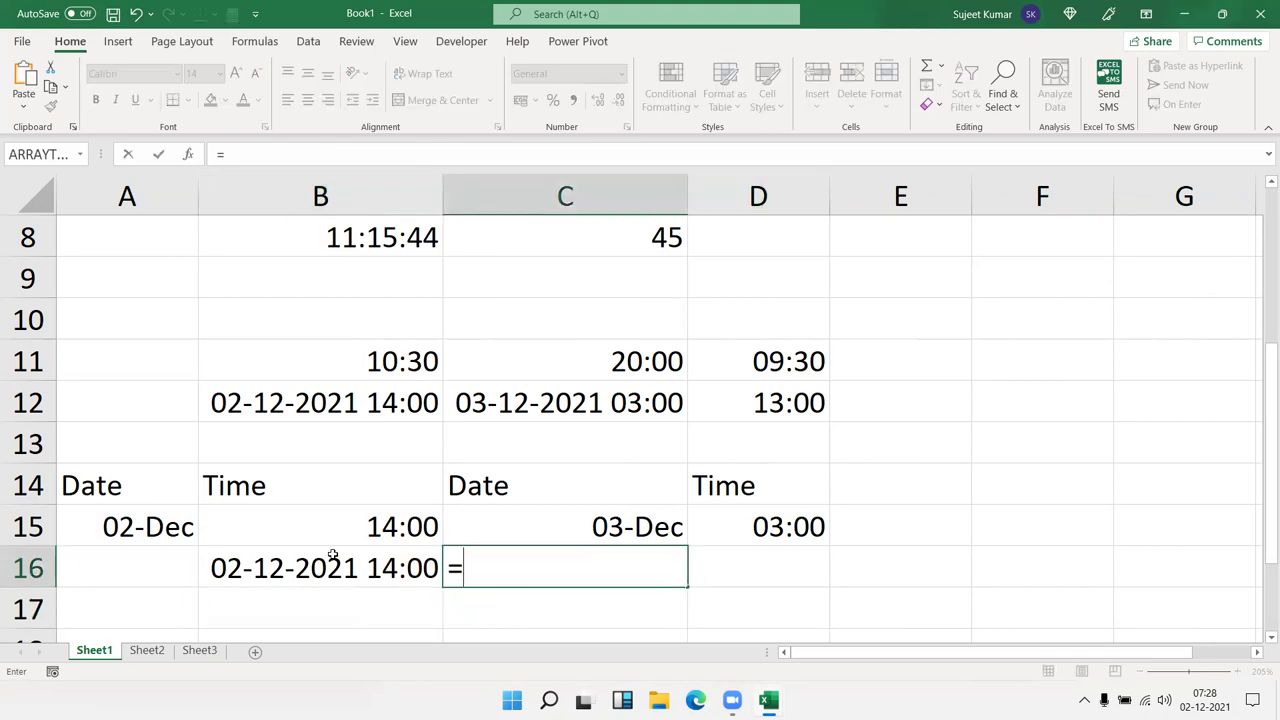
key(Up)
text(+)
key(Right)
key(Up)
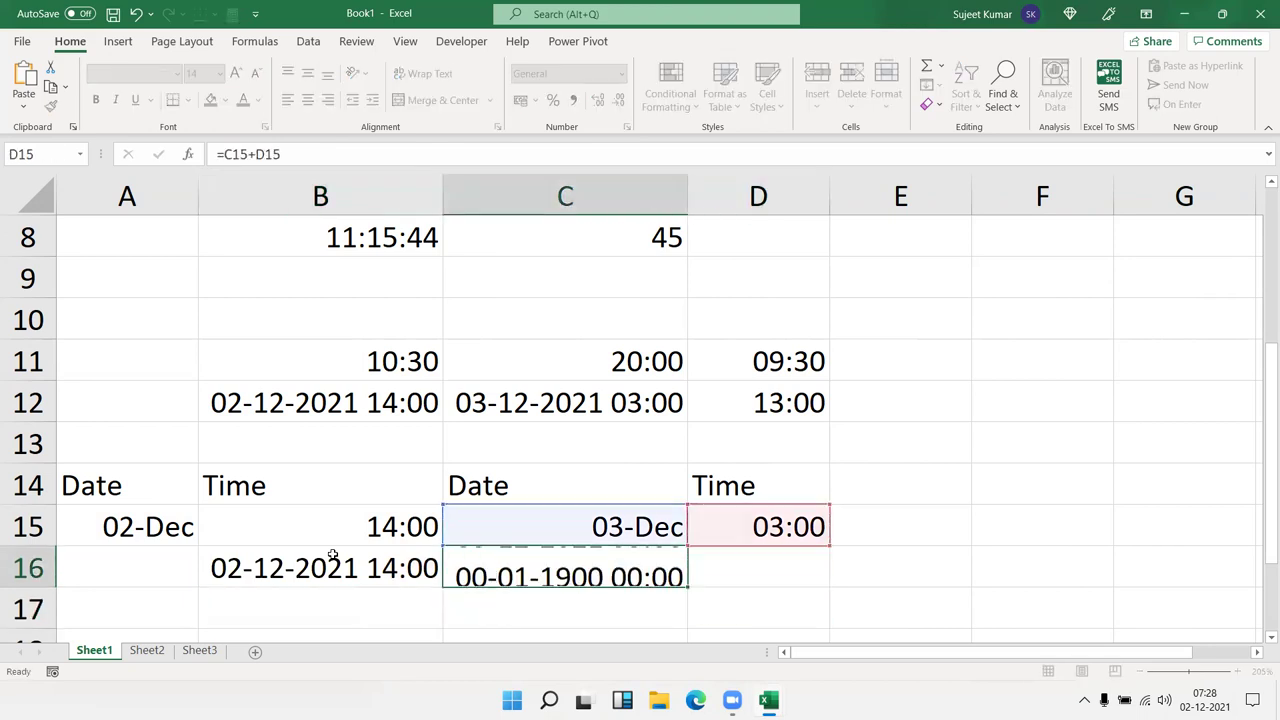
key(Return)
Enter =C16-B16 in D16 and check the 0.541667 result
key(Up)
key(Right)
text(=)
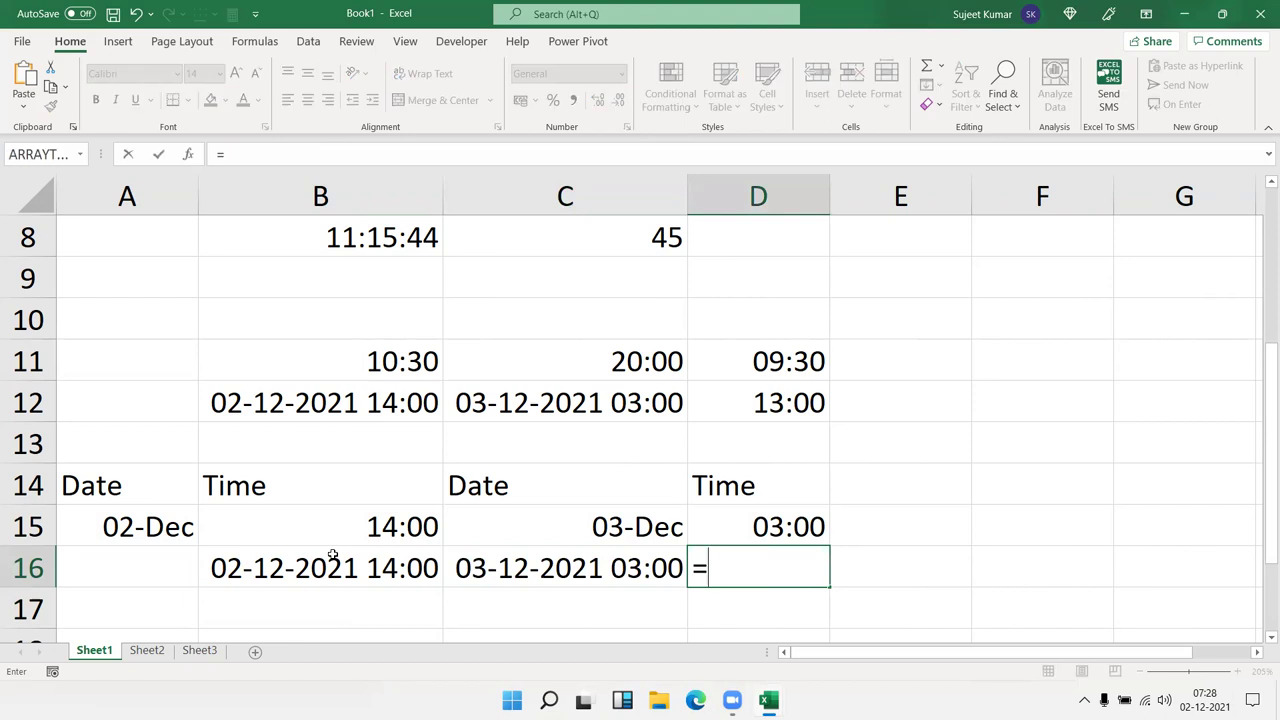
key(Left)
text(-)
key(Left)
key(Left)
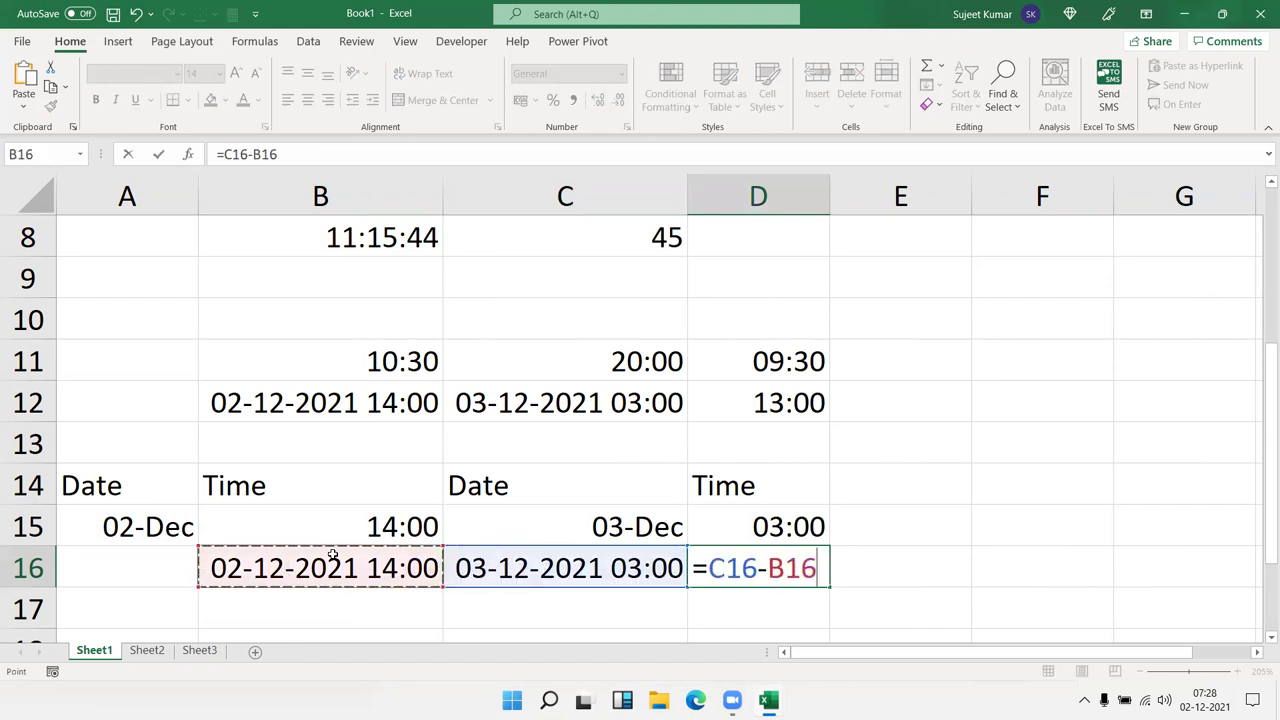
key(Return)
key(Up)
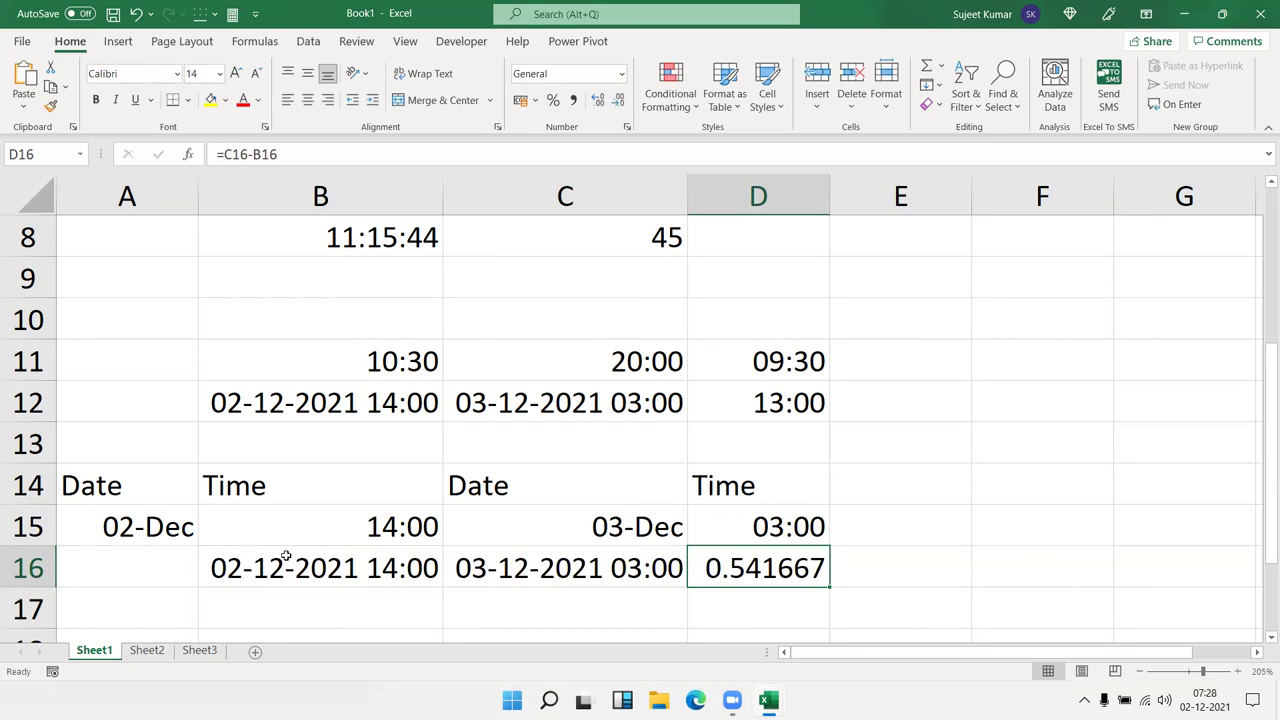
click(153, 586)
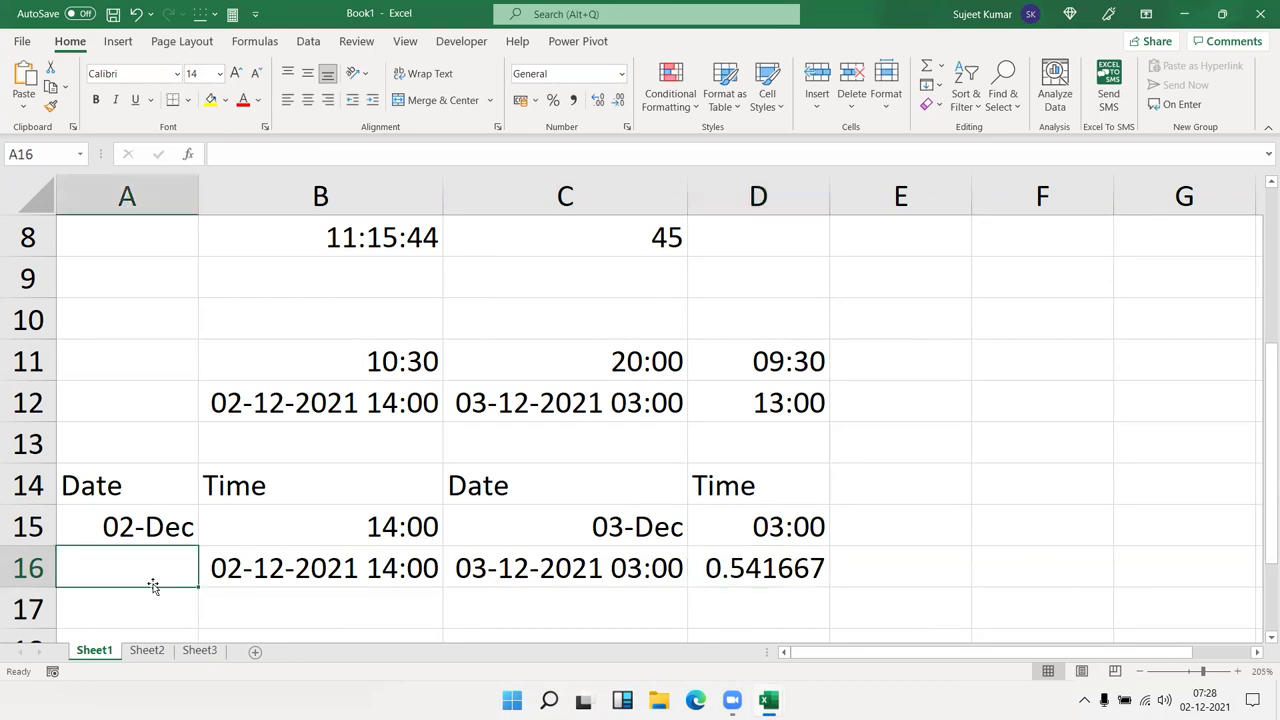
key(Down)
key(Down)
key(Down)
key(Down)
key(Down)
key(Down)
key(Down)
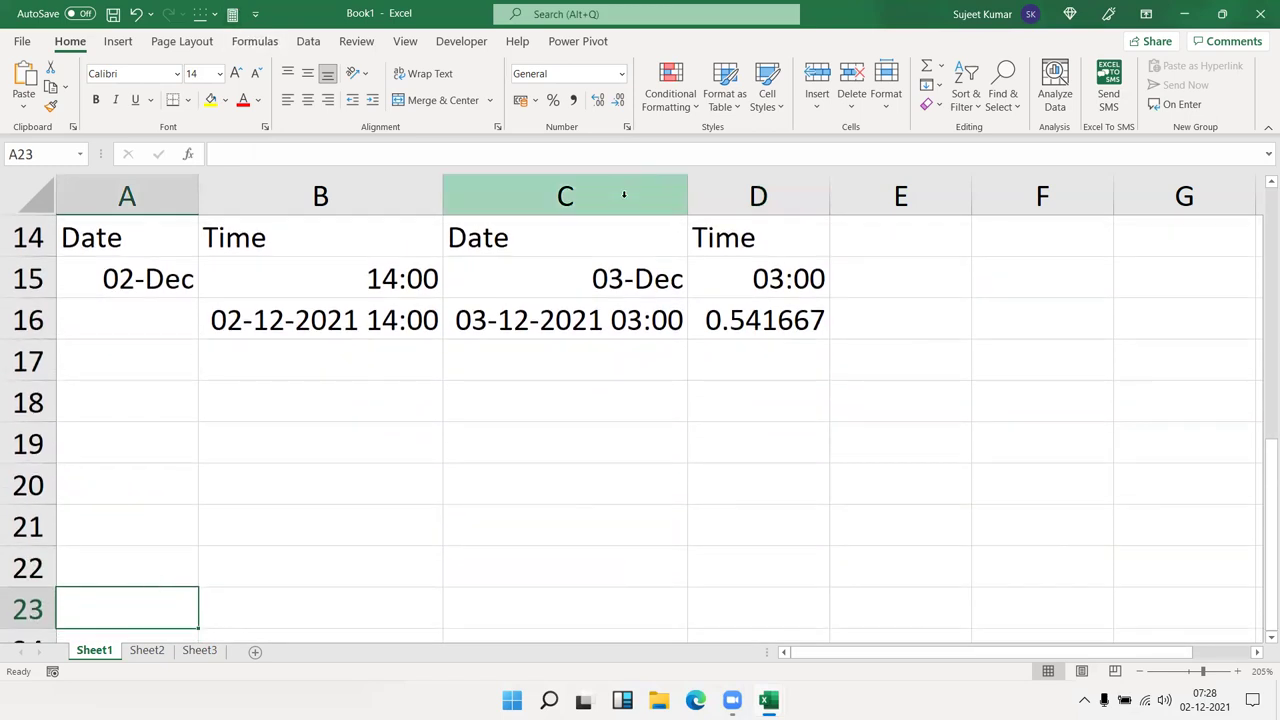
click(740, 319)
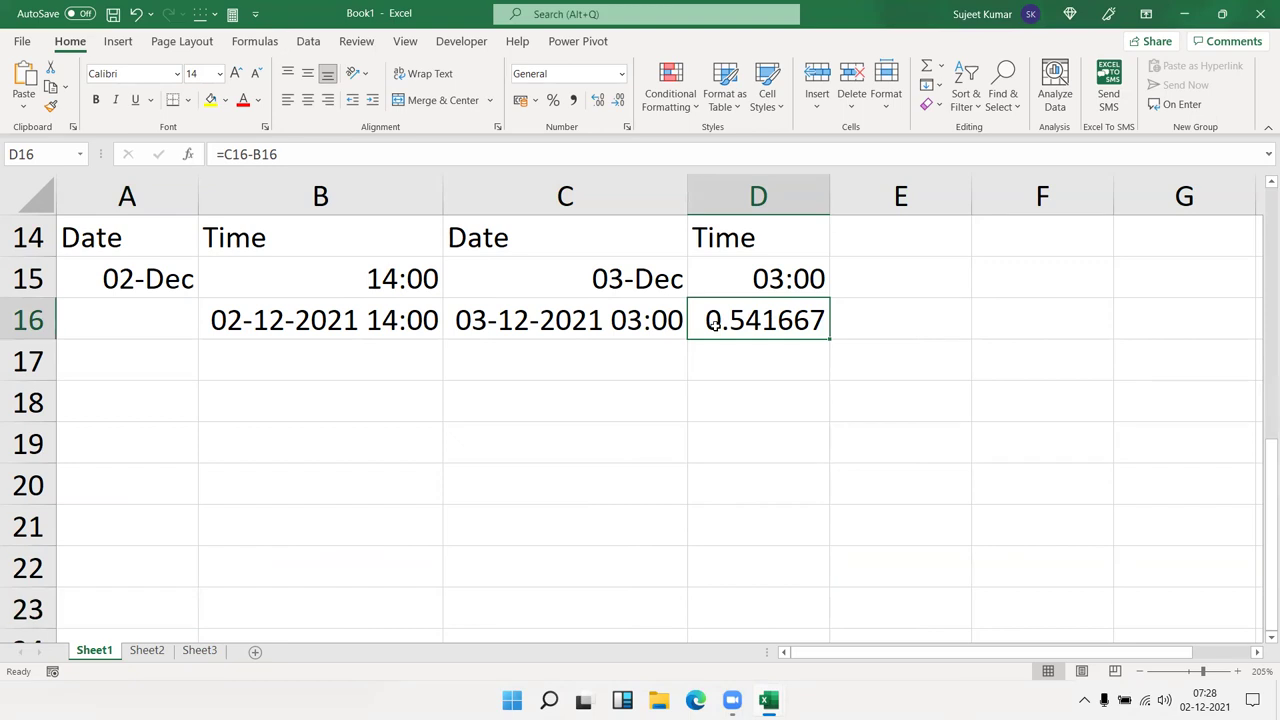
Apply the 13:30 Time format to D16 so the overnight difference reads 13:00
click(627, 127)
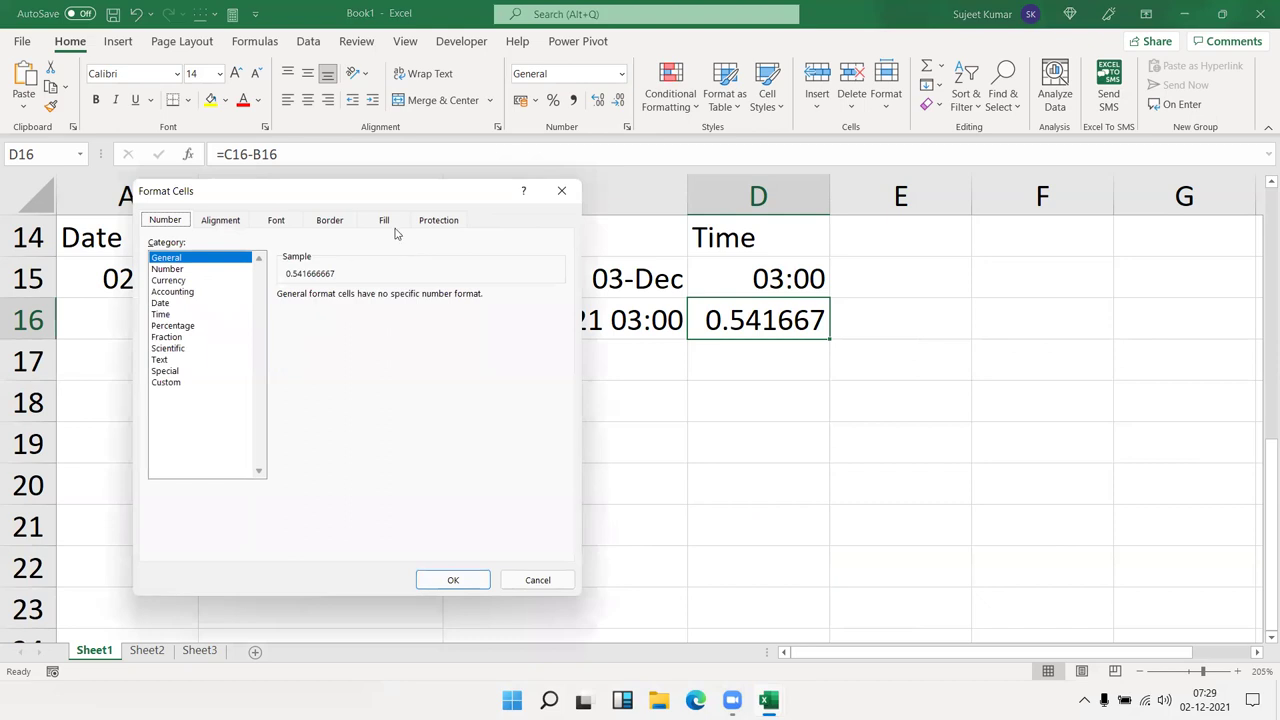
click(280, 224)
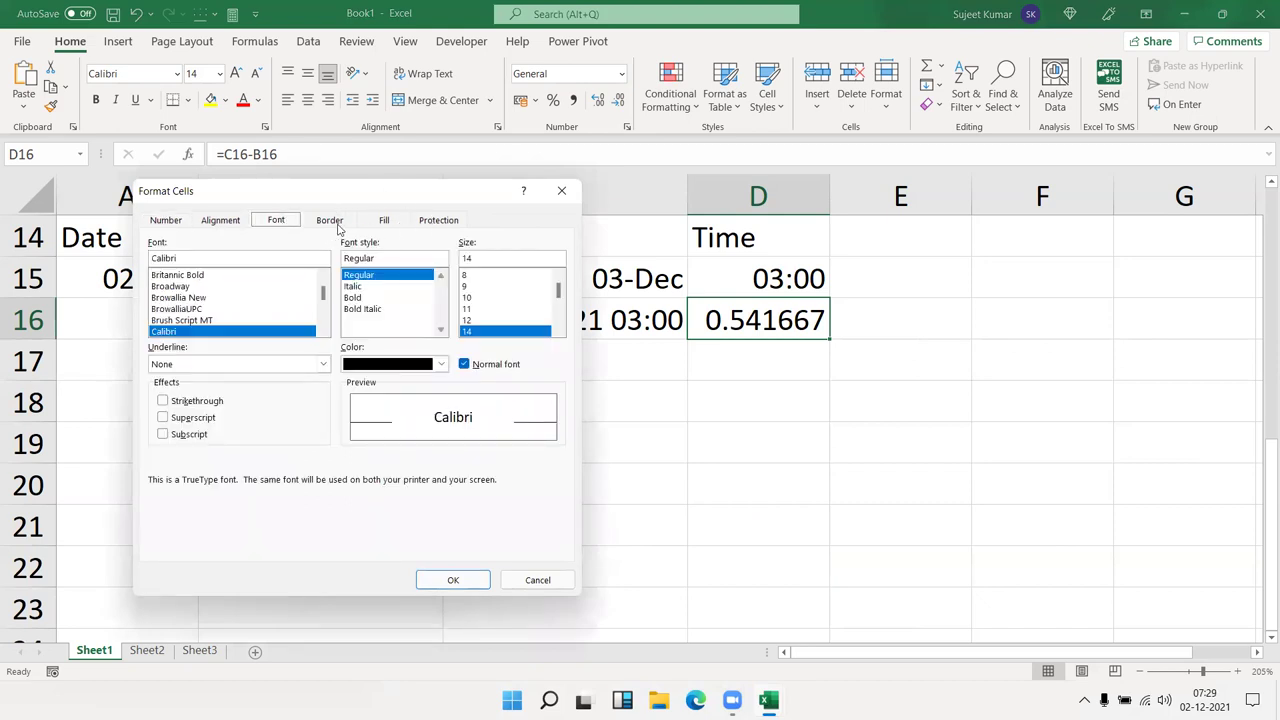
click(170, 224)
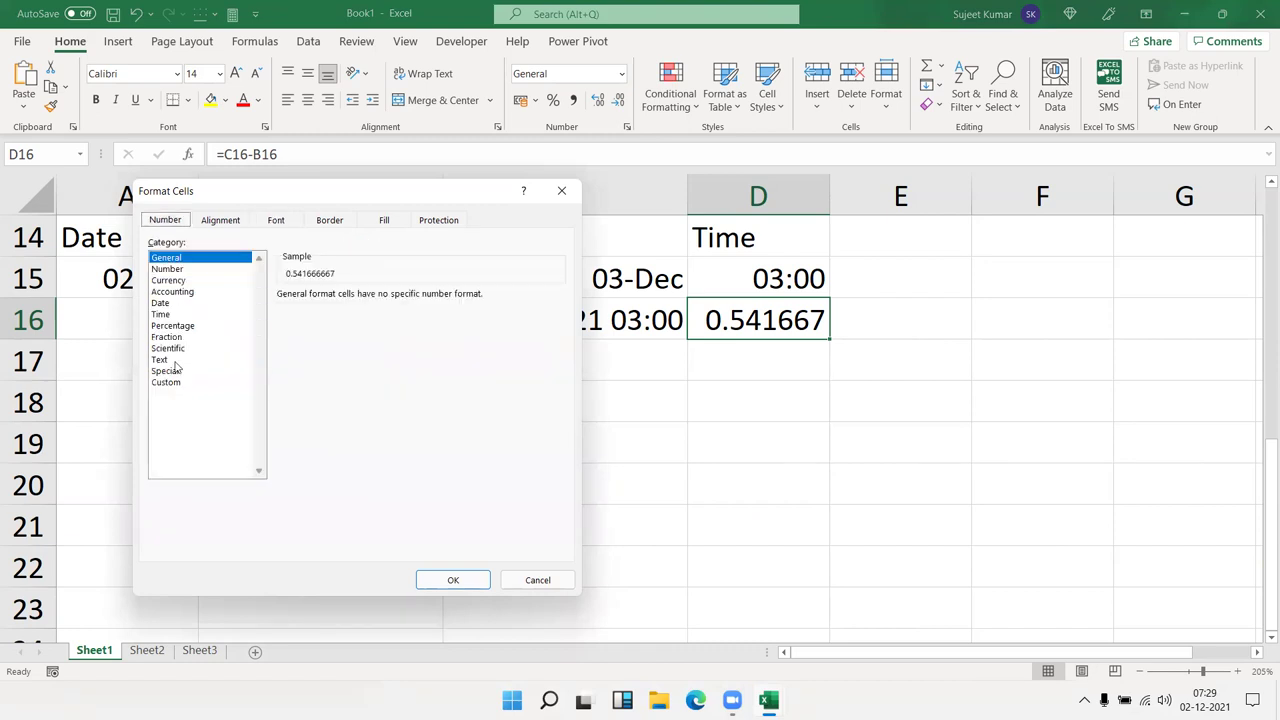
click(160, 314)
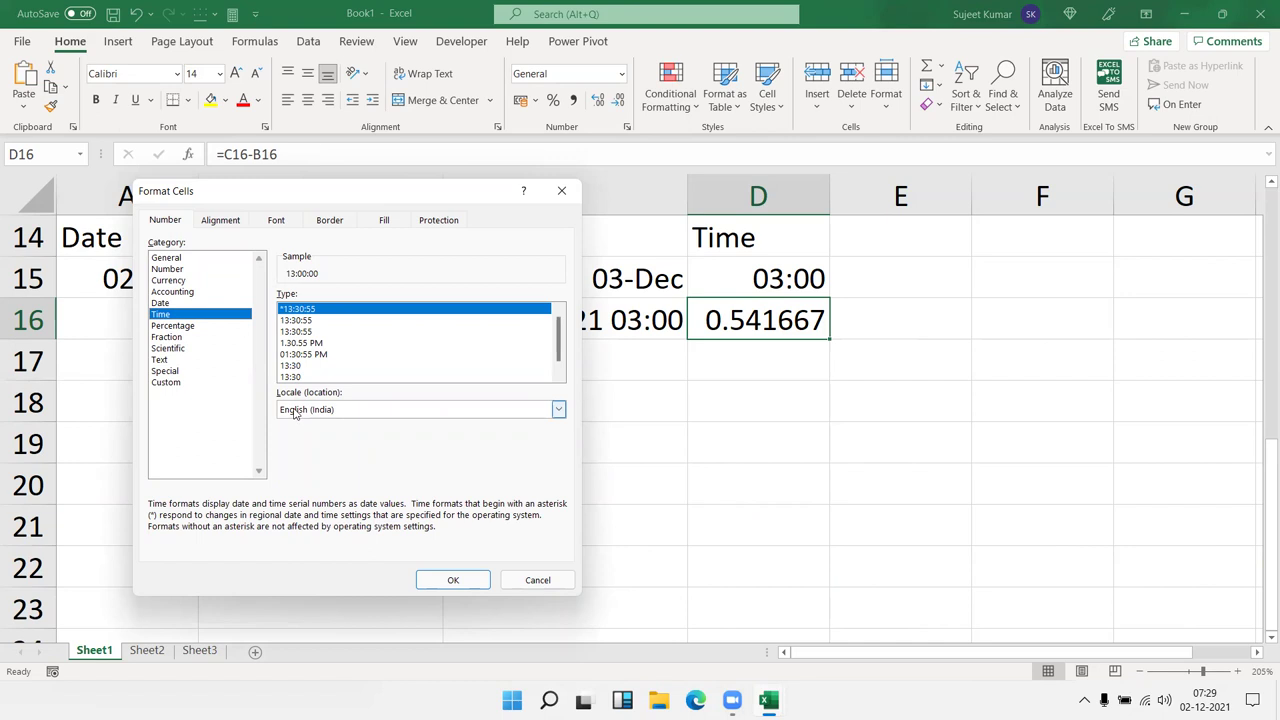
click(298, 376)
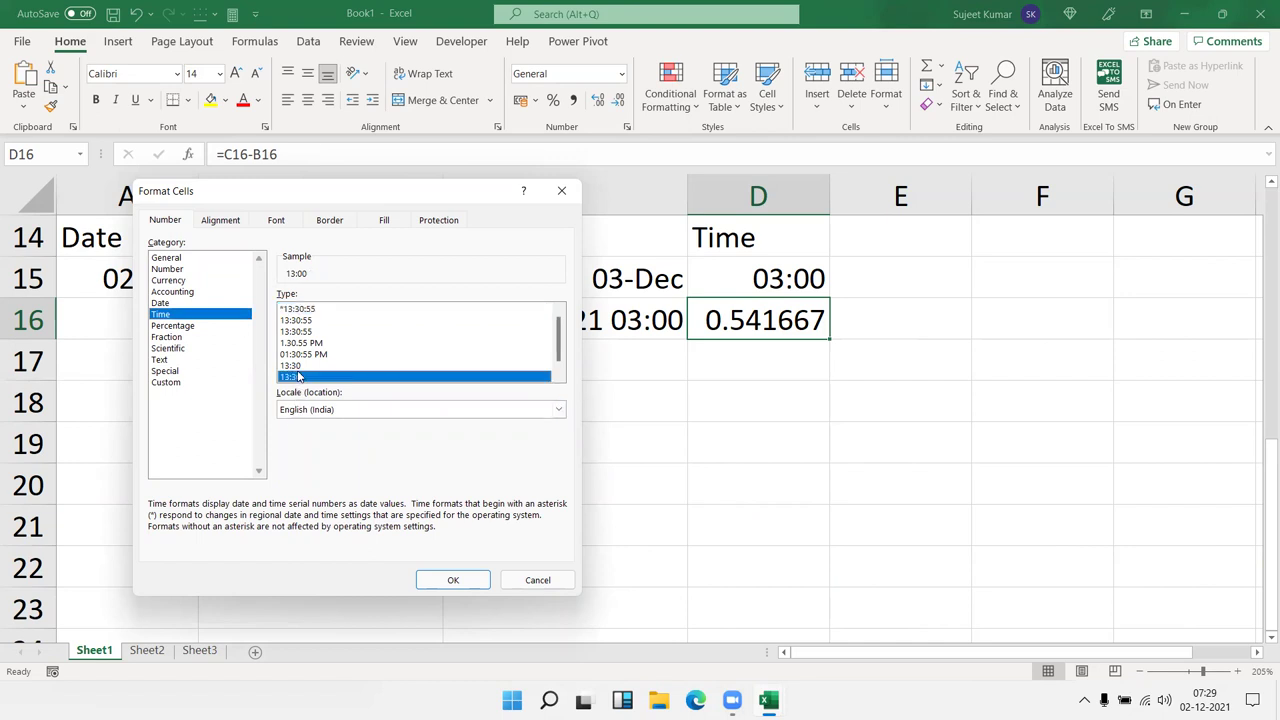
click(450, 579)
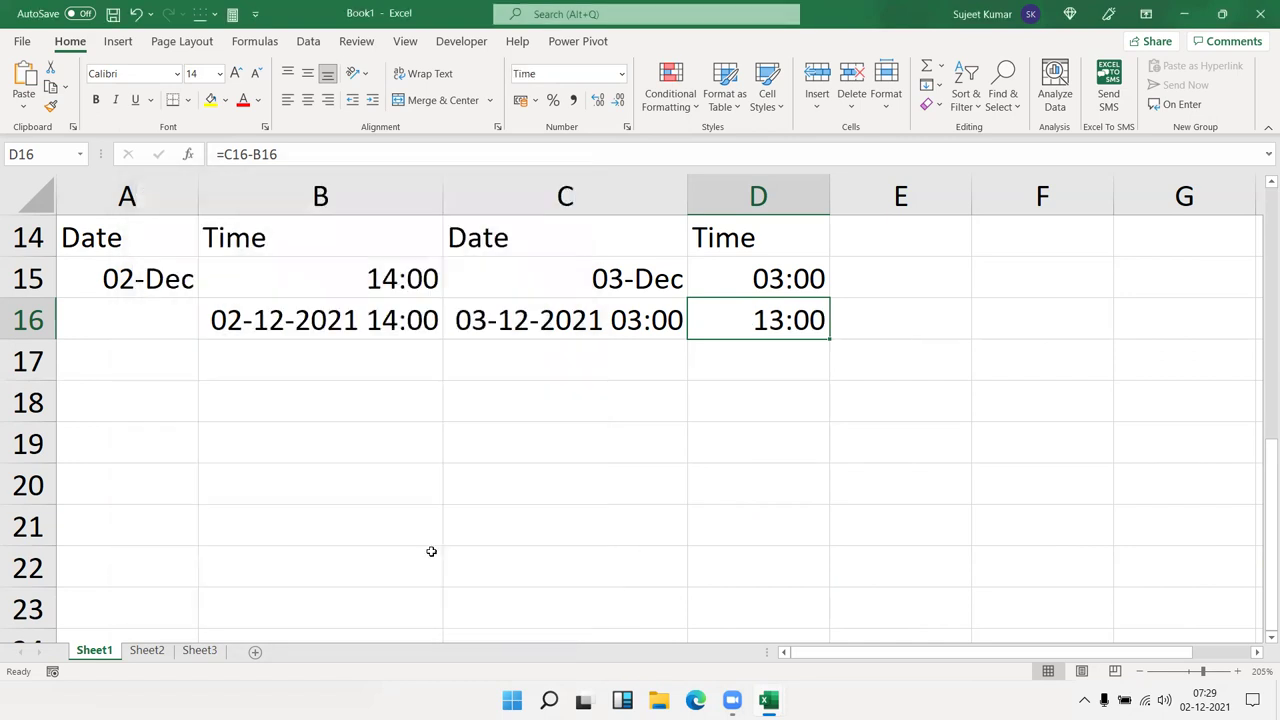
Browse the Formulas Date & Time function list, then close it and select A18
click(284, 388)
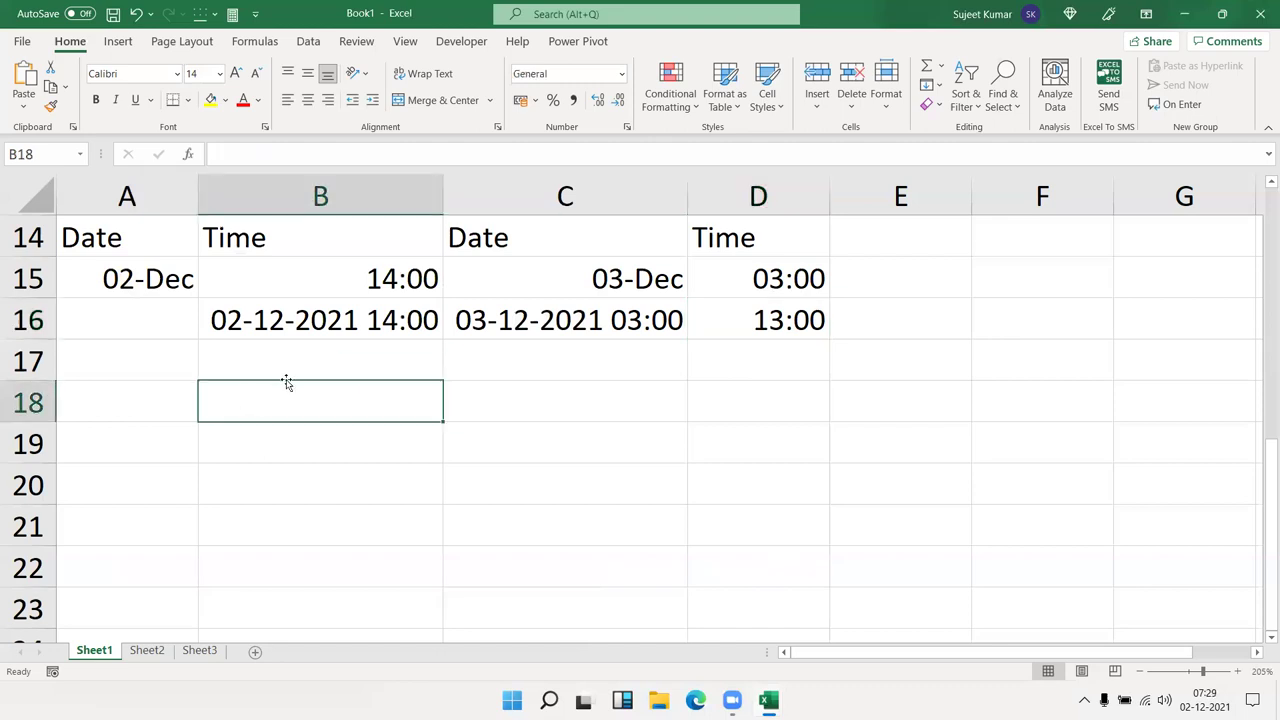
click(176, 414)
key(Down)
key(Down)
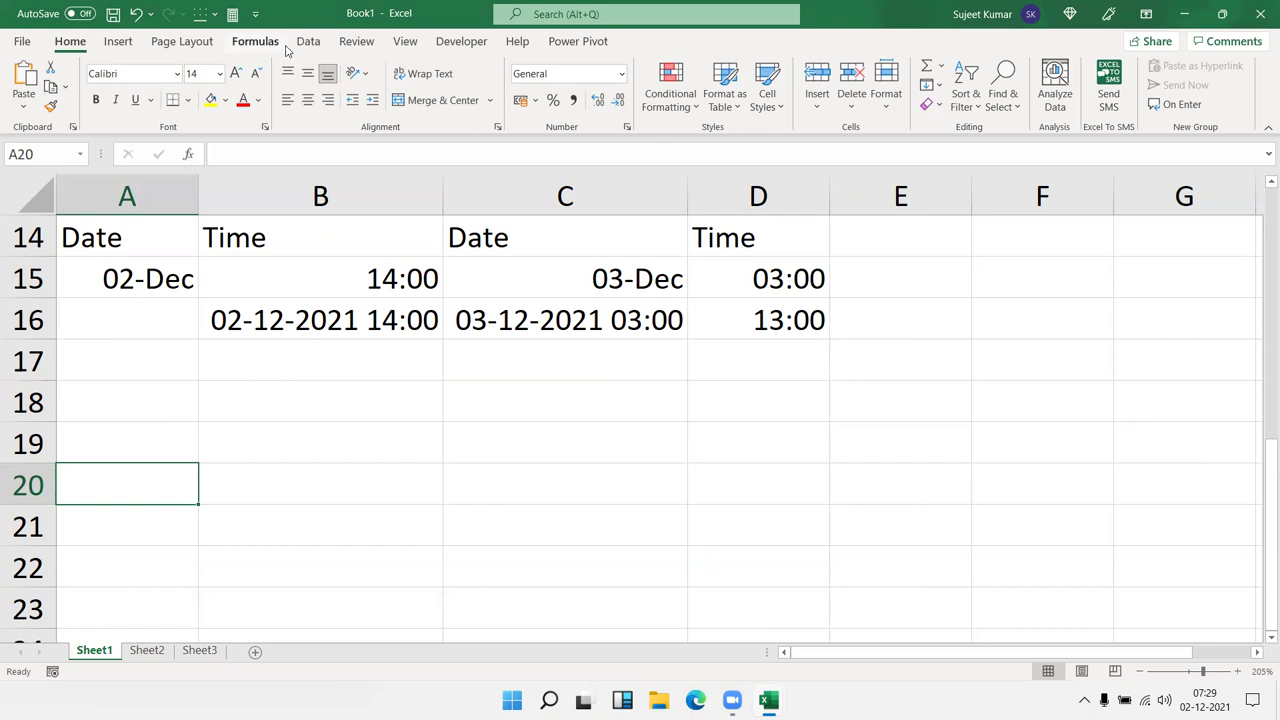
click(296, 46)
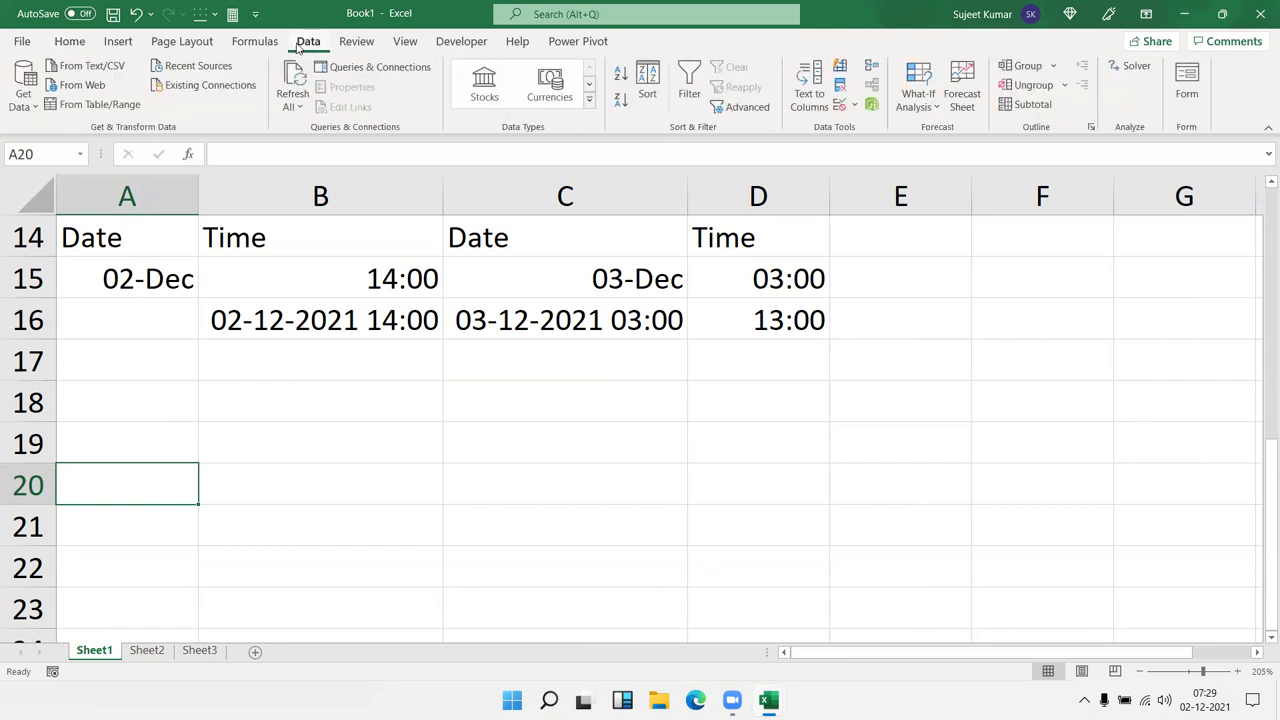
click(268, 41)
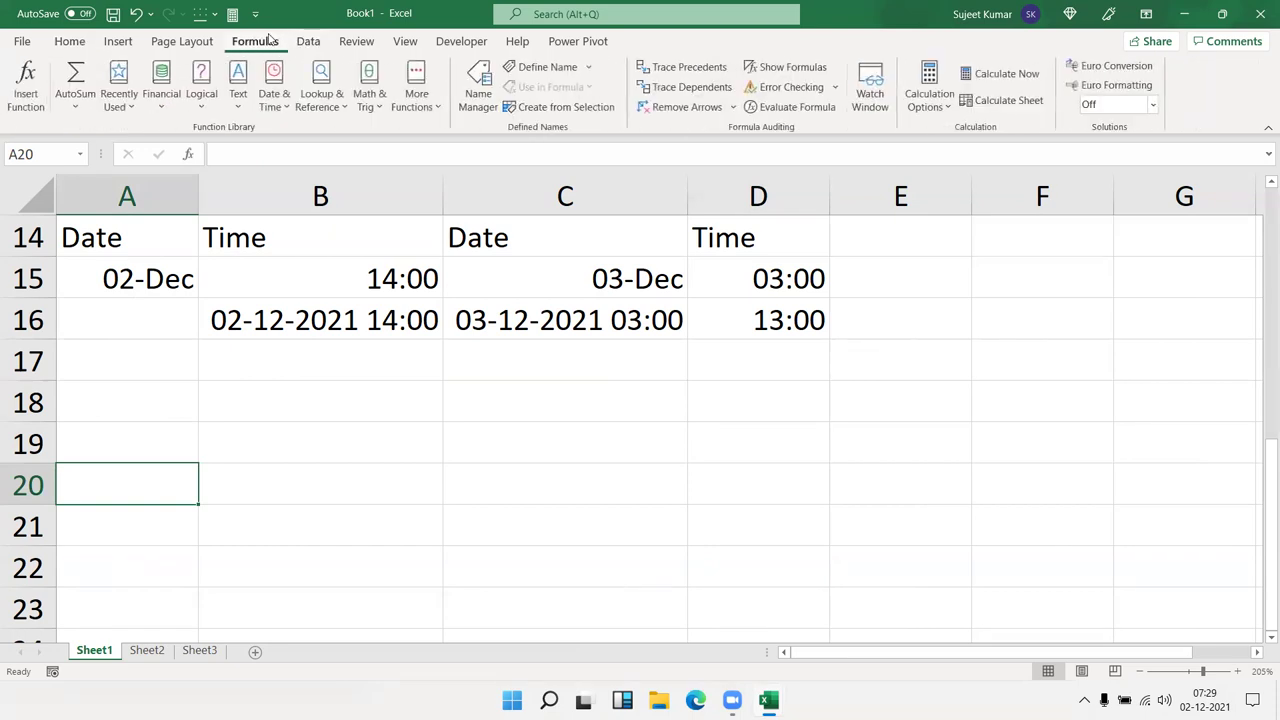
click(276, 105)
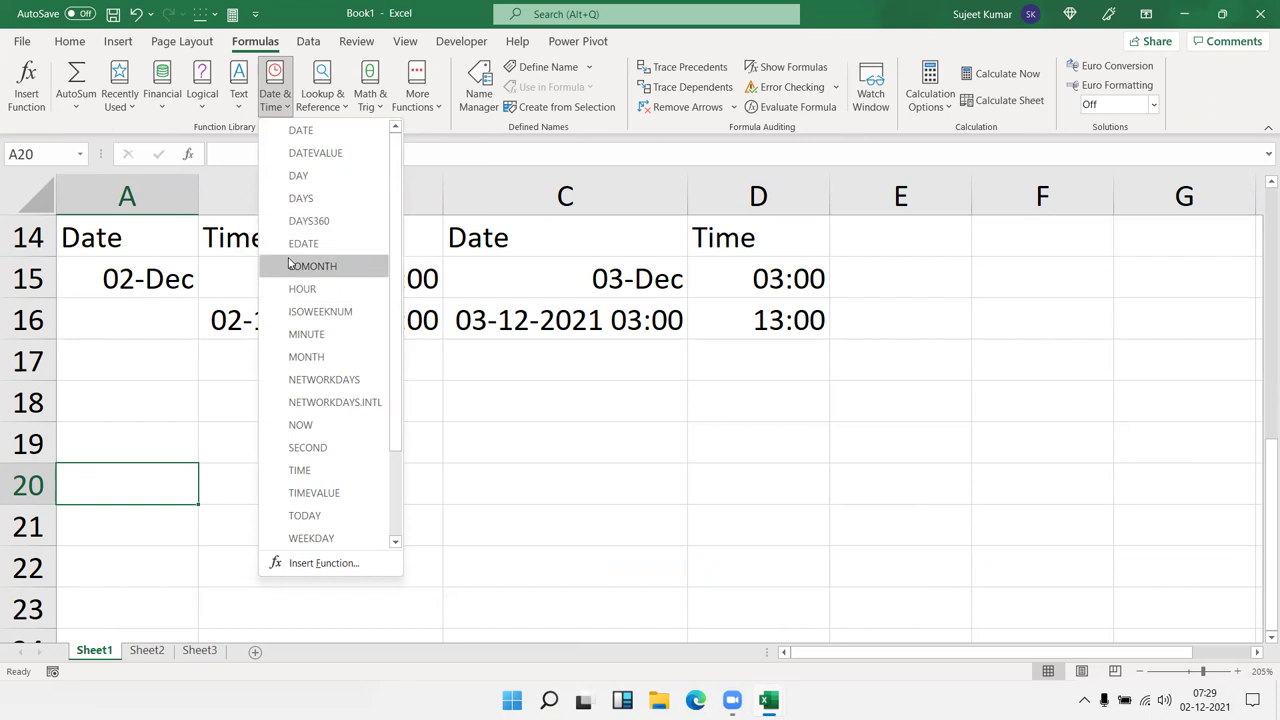
click(133, 406)
click(135, 403)
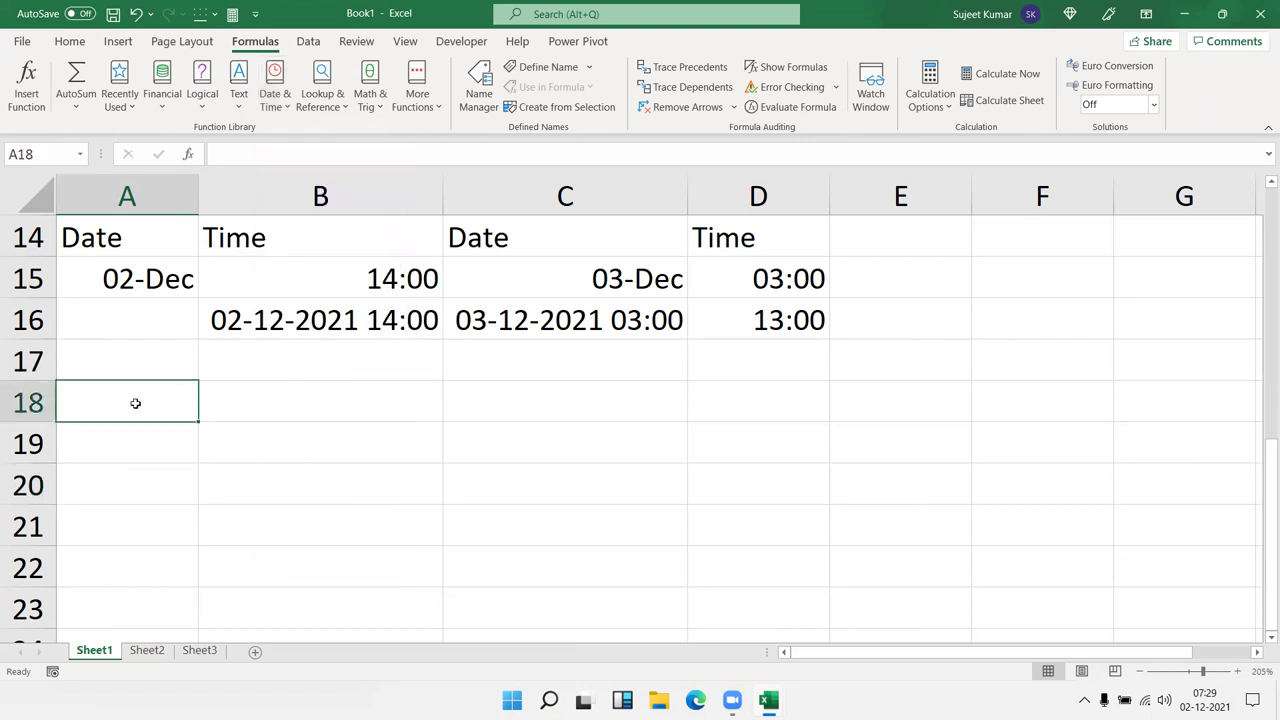
Enter date 2/12 in A18 and =EOMONTH(A18,0) in B18, formatted as a date
text(2/12)
key(Tab)
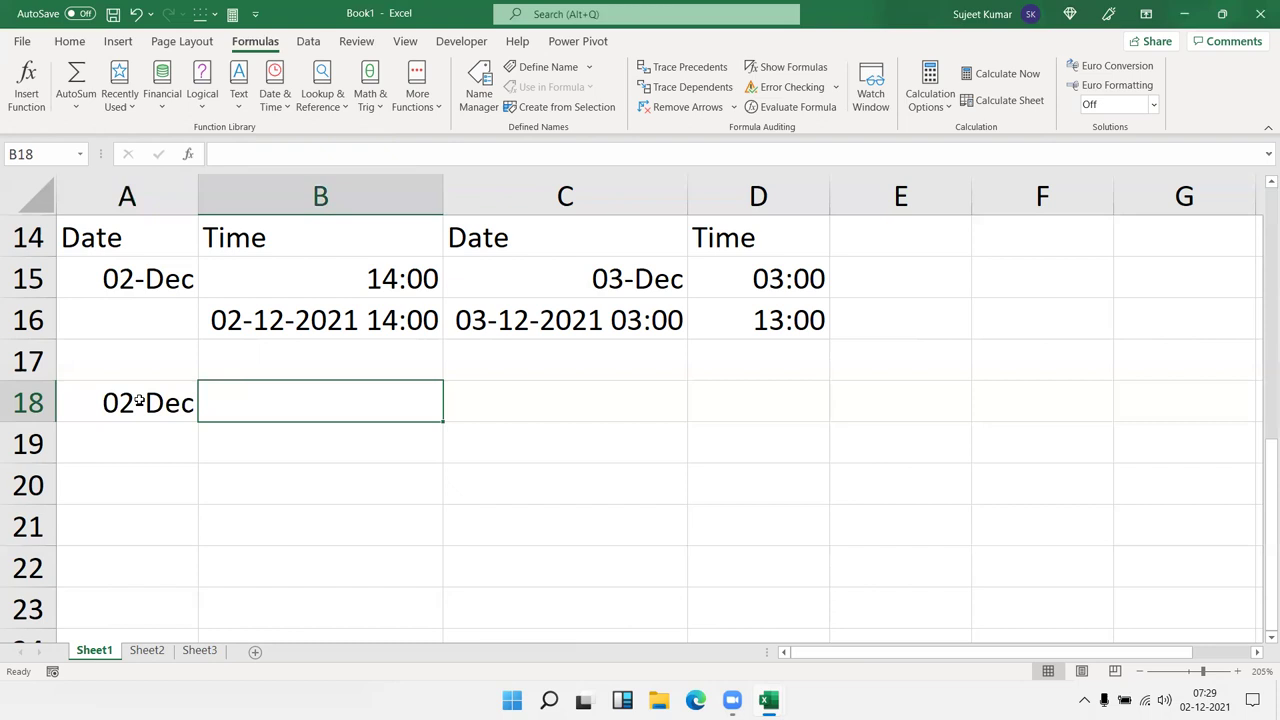
text(=)
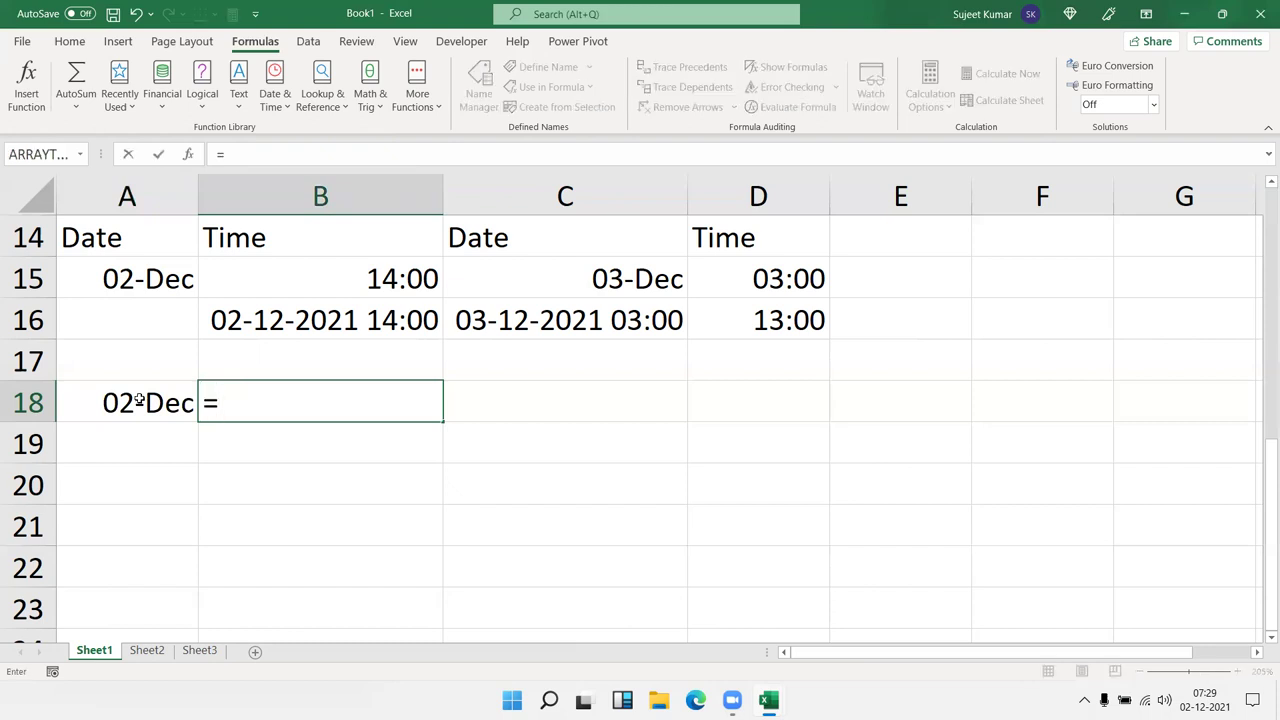
text(eo)
key(Tab)
click(139, 400)
text(,)
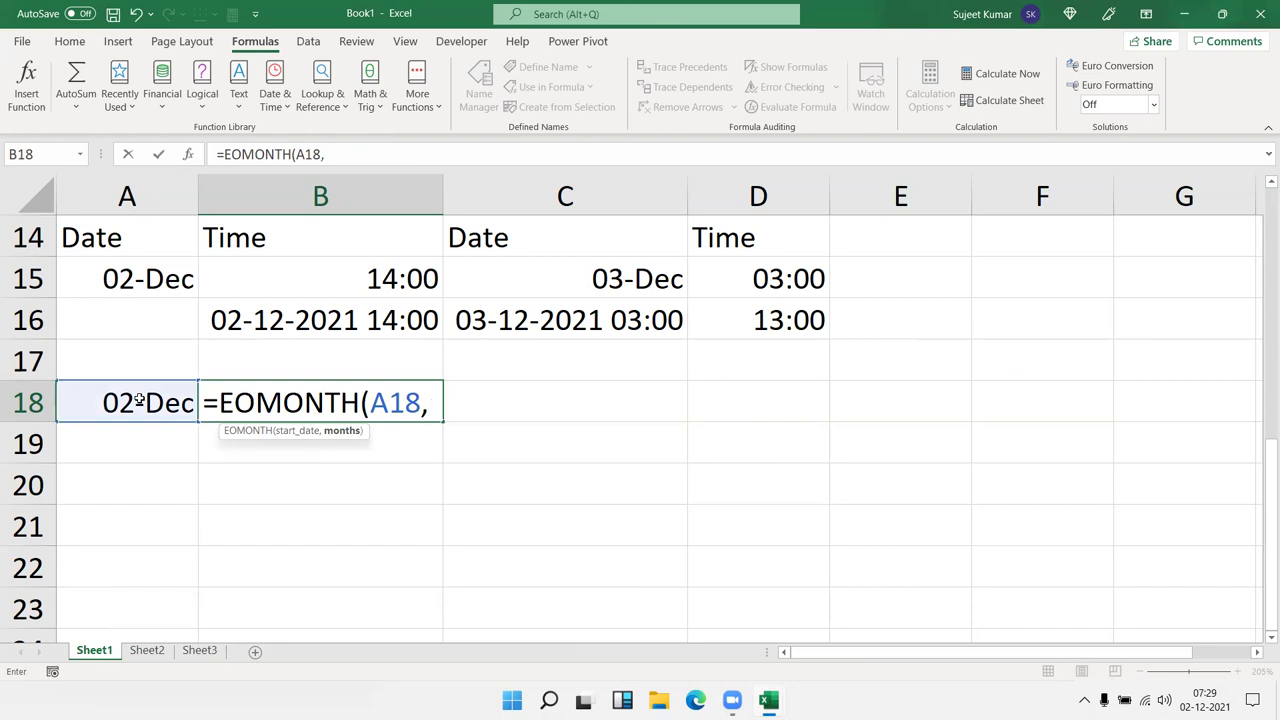
text(0)
key(Return)
key(Up)
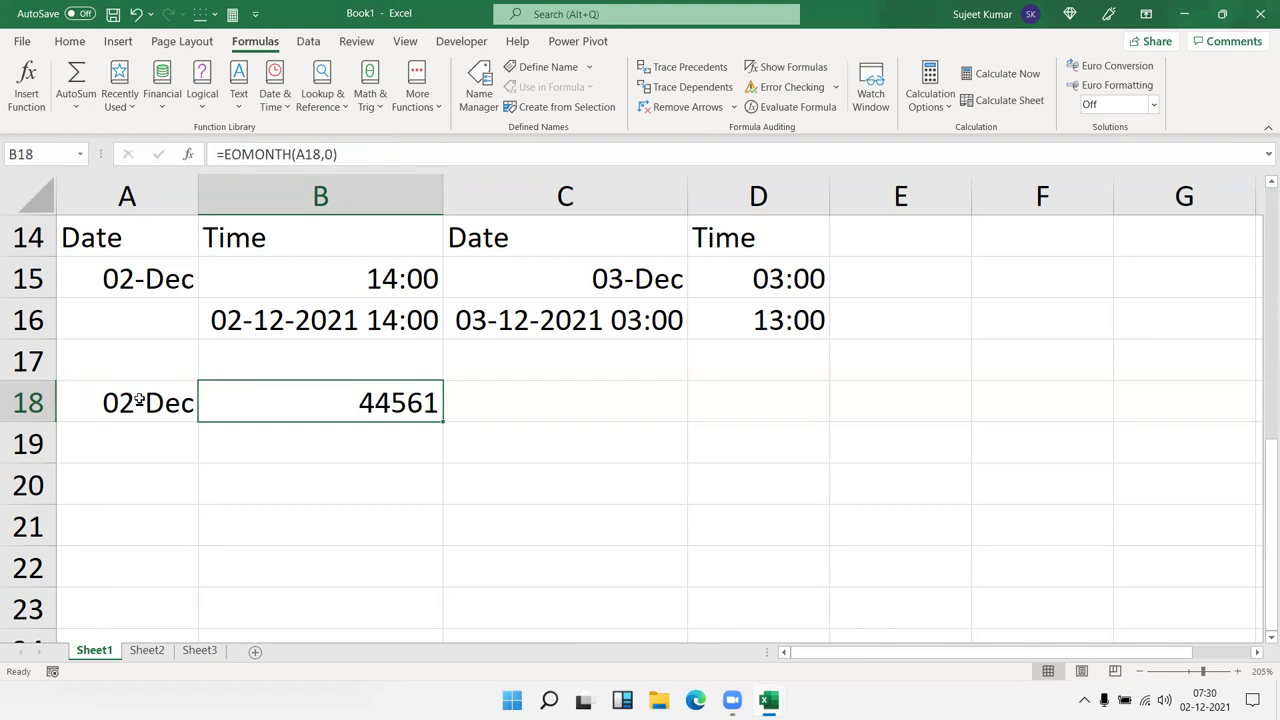
key(ctrl+shift+3)
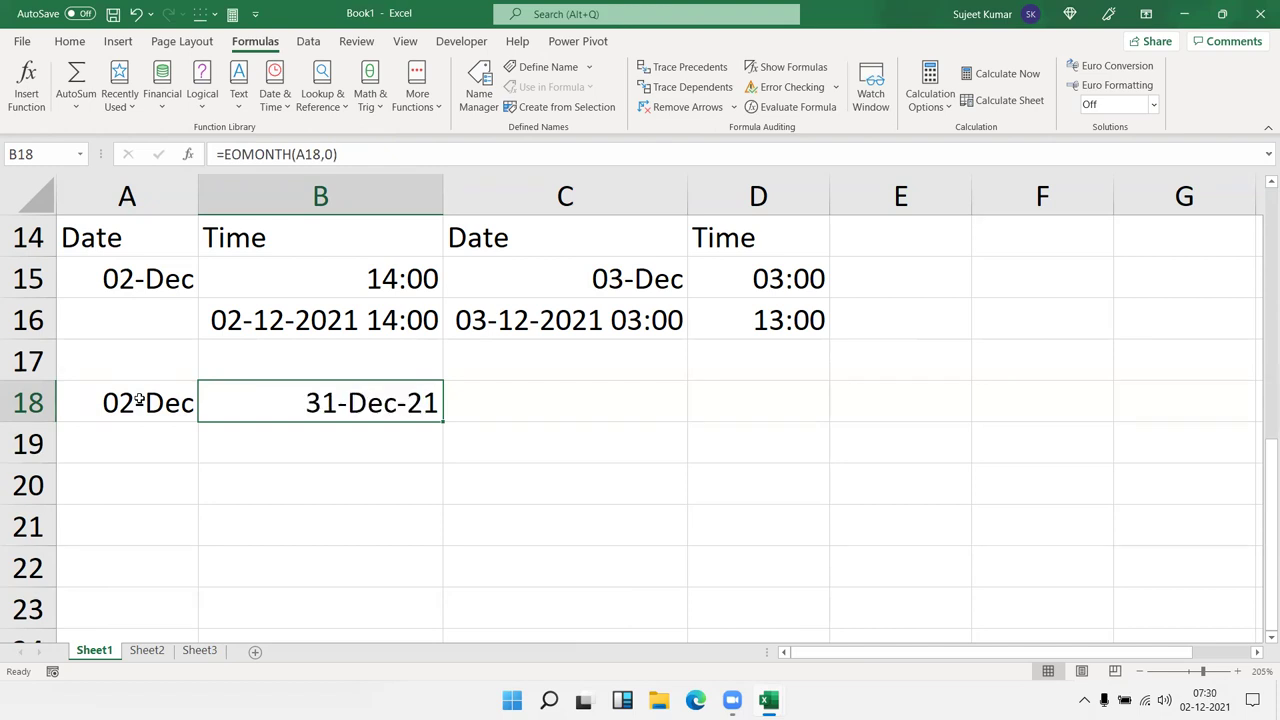
Change the EOMONTH months argument to 1, then -1, so B18 returns 30-Nov-21
double_click(352, 387)
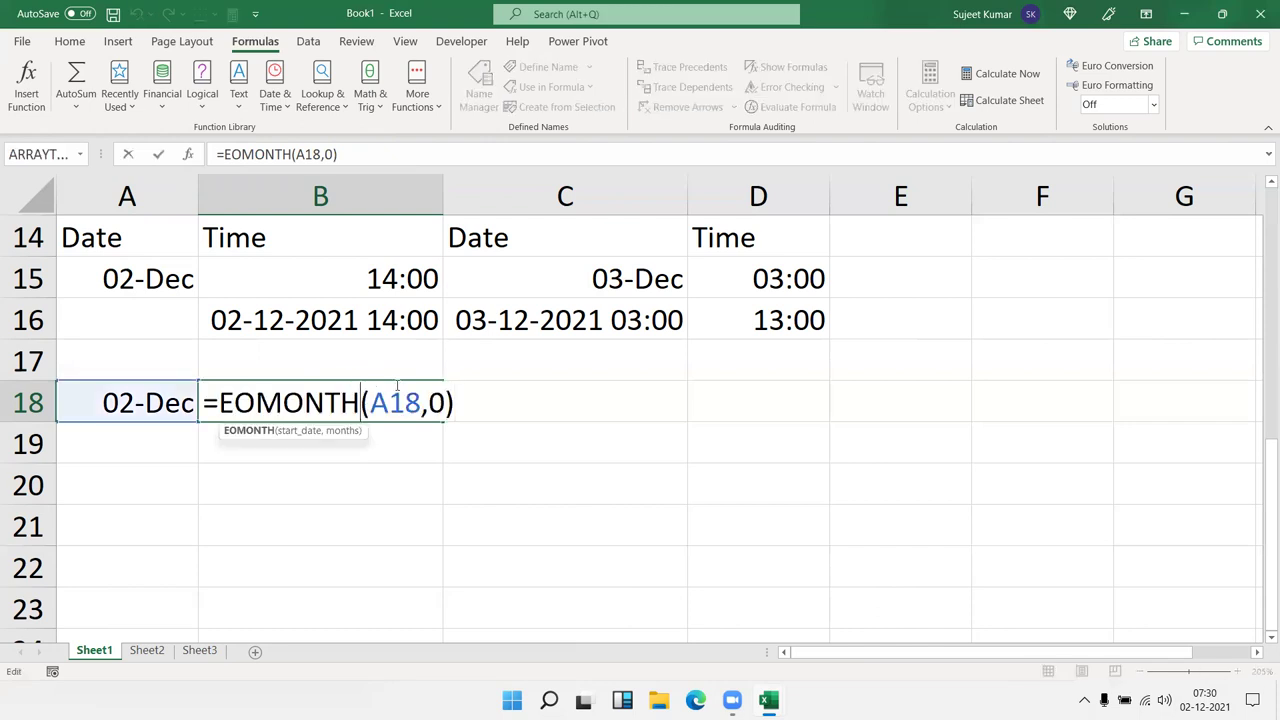
double_click(434, 402)
text(1)
key(Return)
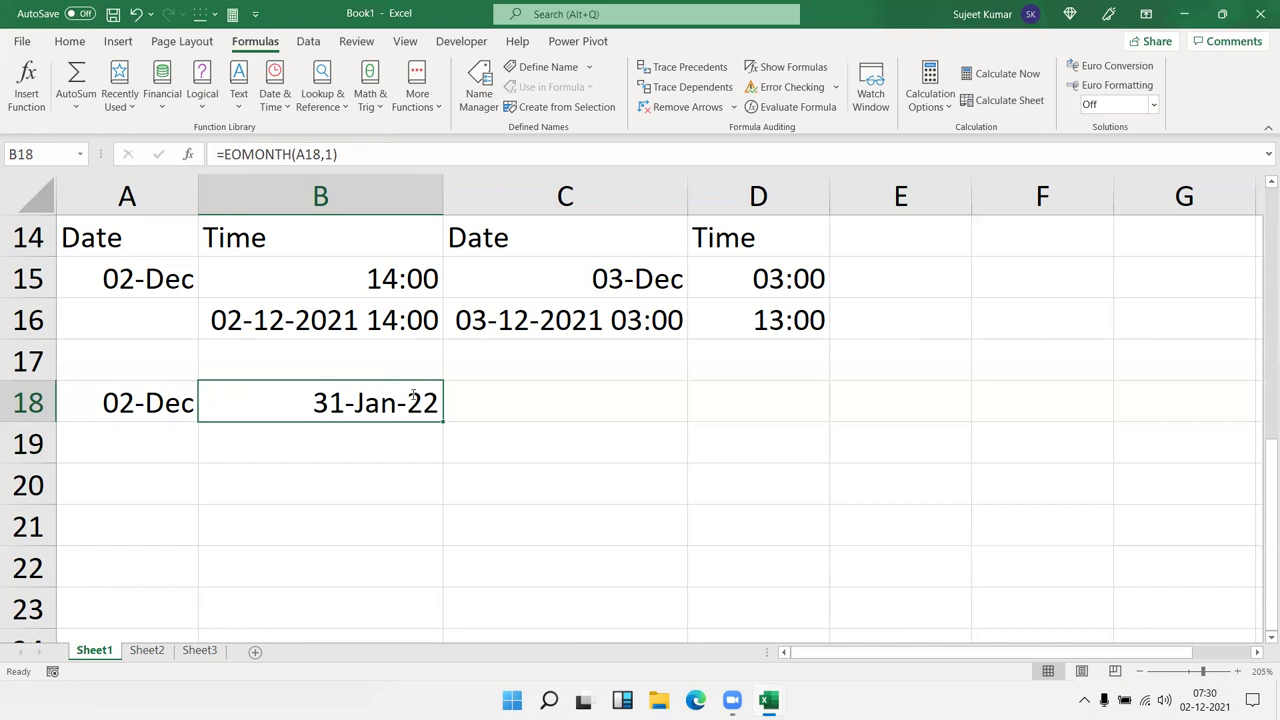
double_click(412, 397)
double_click(435, 403)
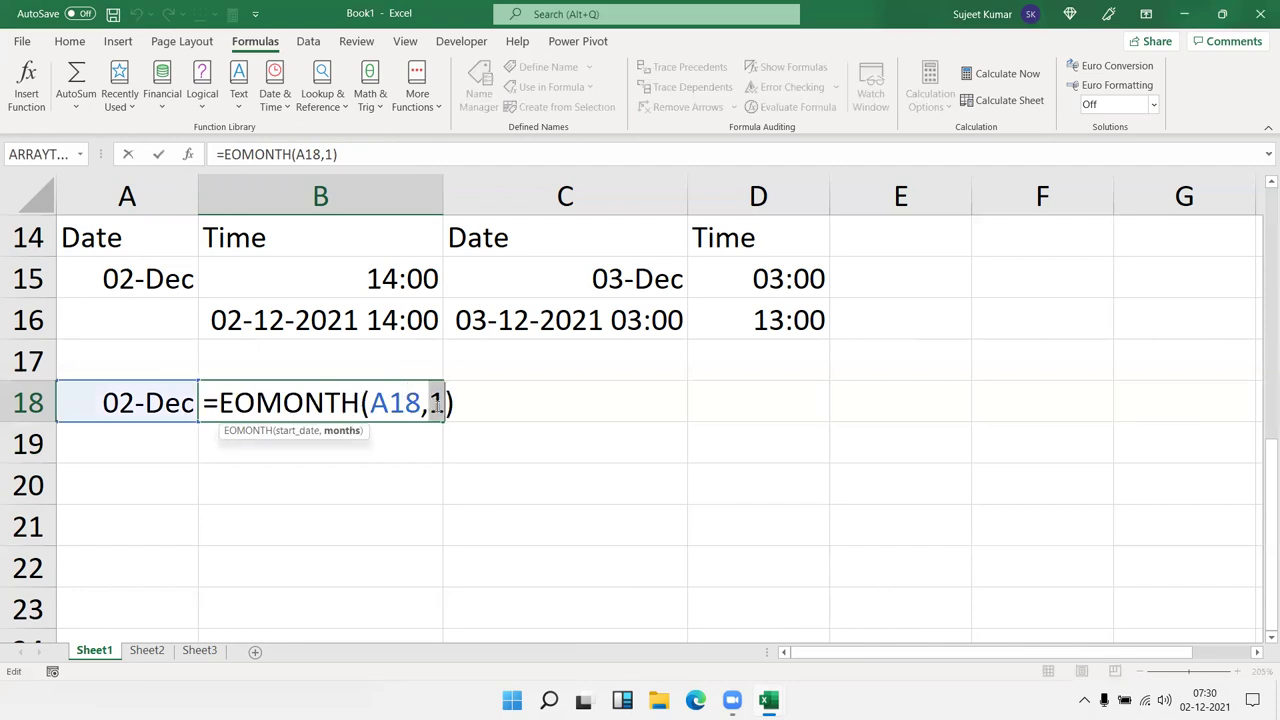
text(30-Nov-21)
key(Return)
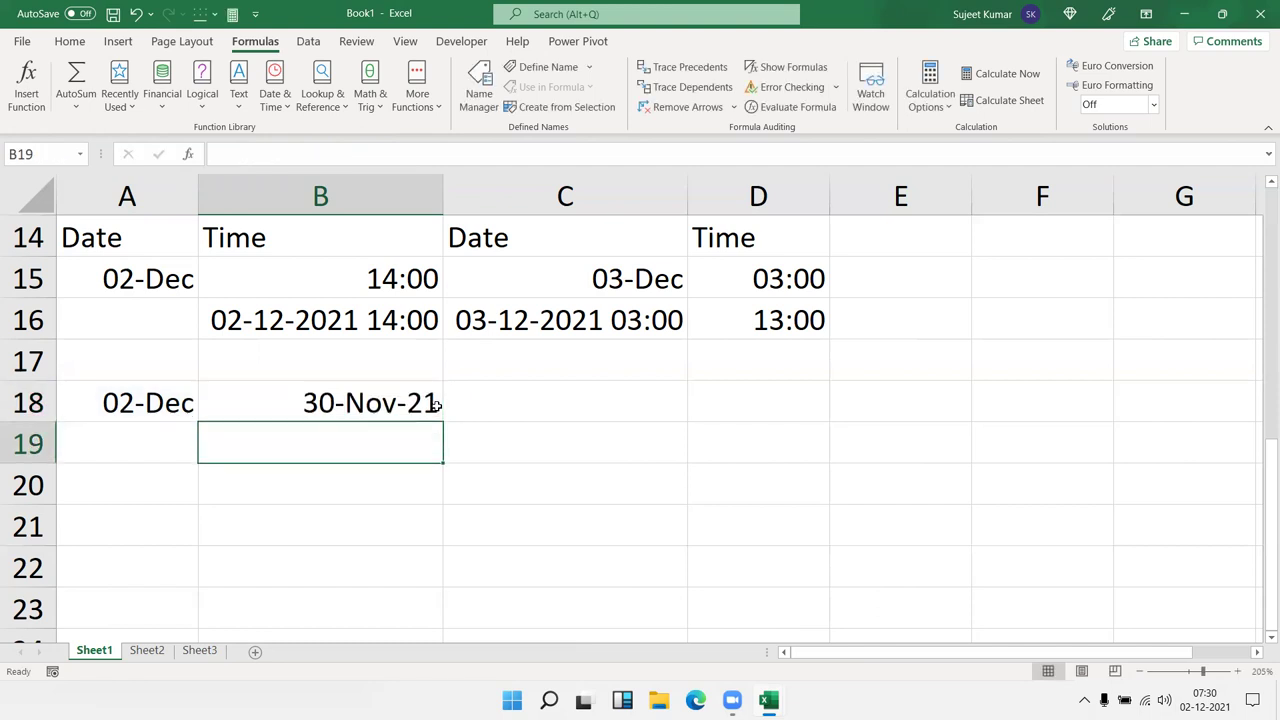
click(437, 404)
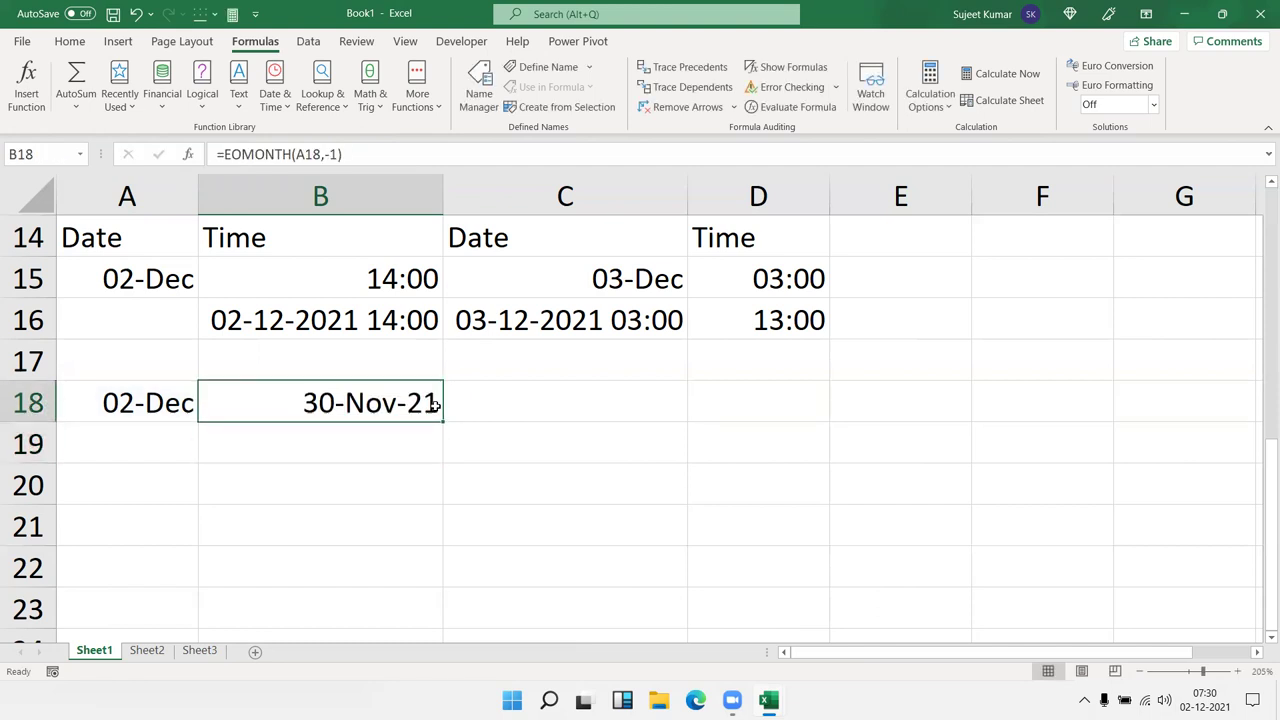
double_click(436, 404)
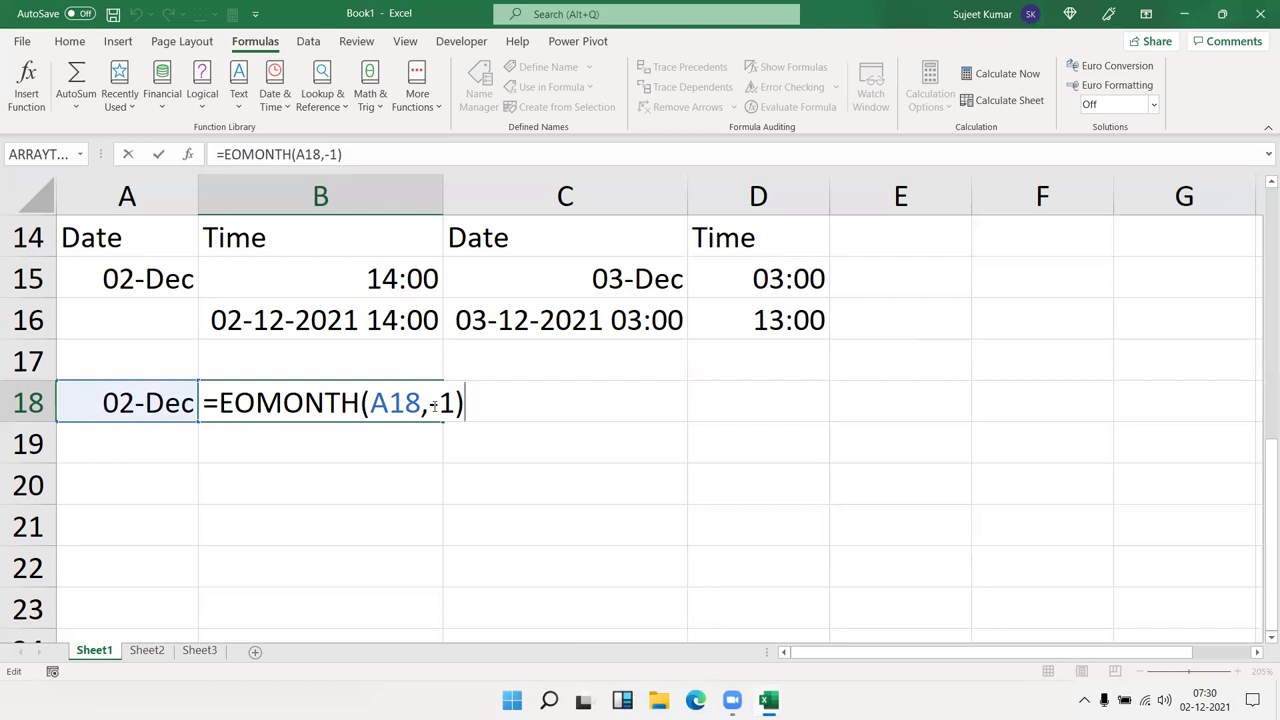
key(Return)
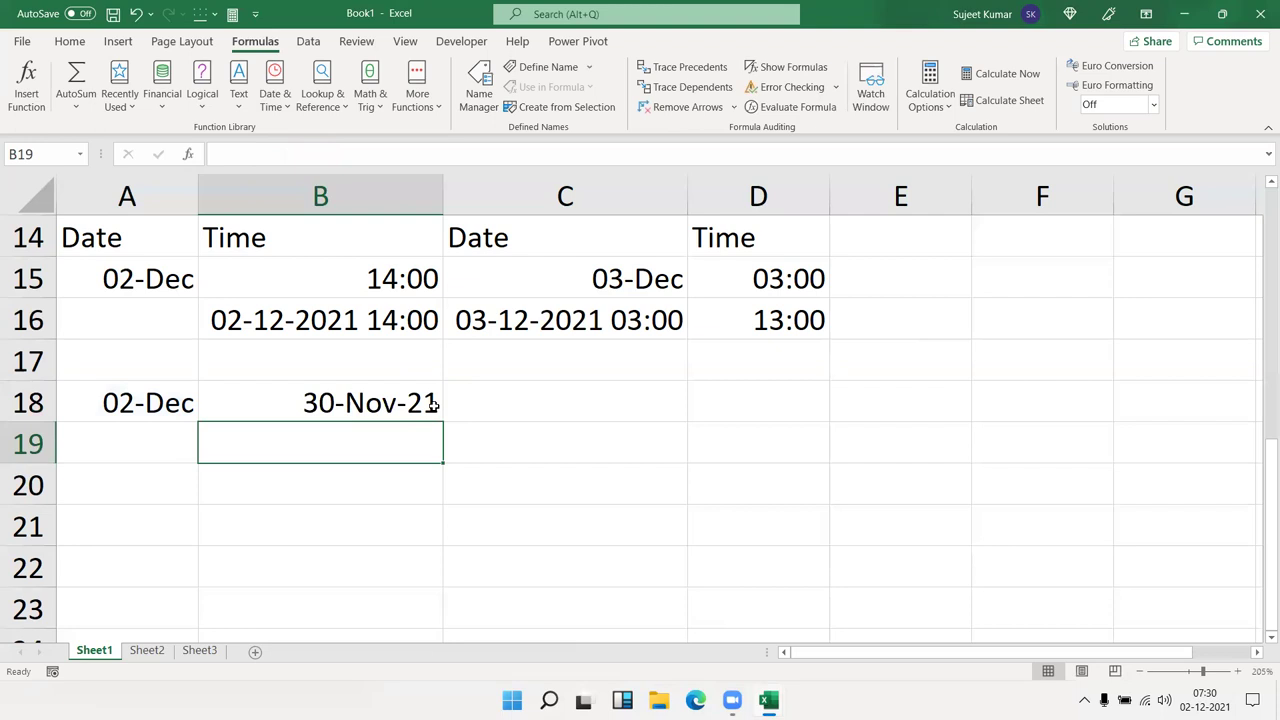
click(239, 86)
click(285, 86)
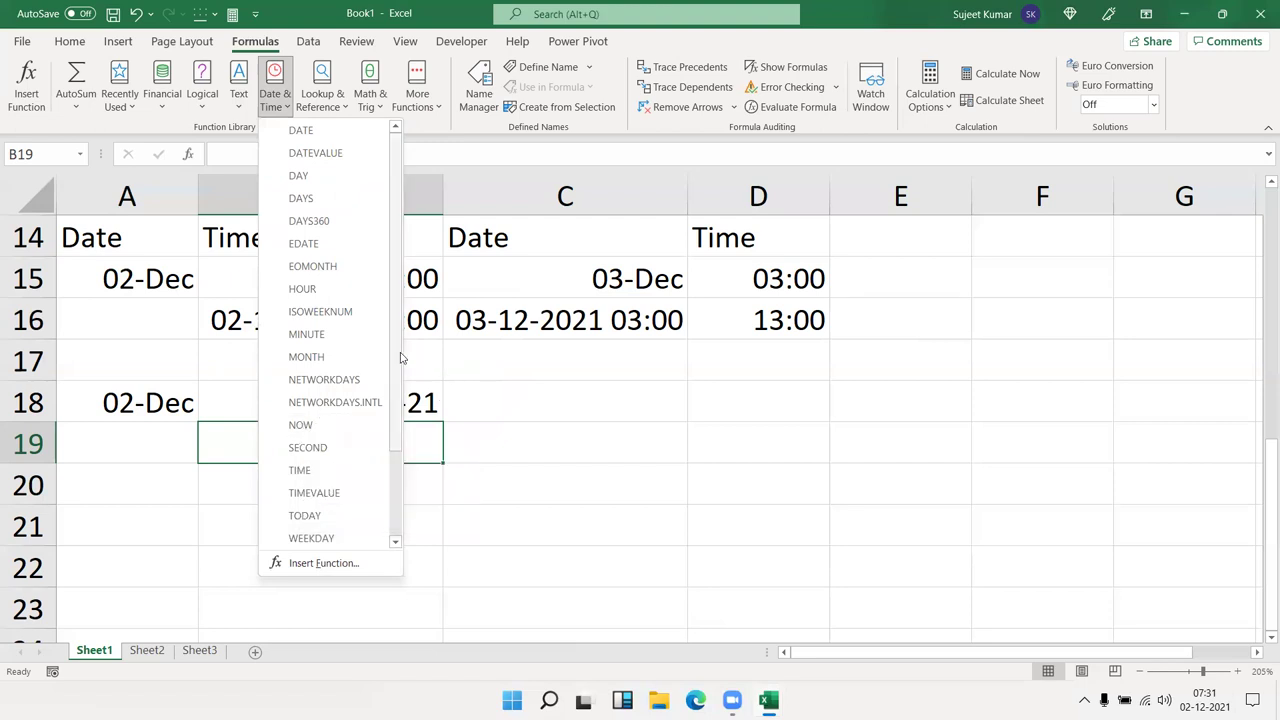
drag(397, 358, 399, 466)
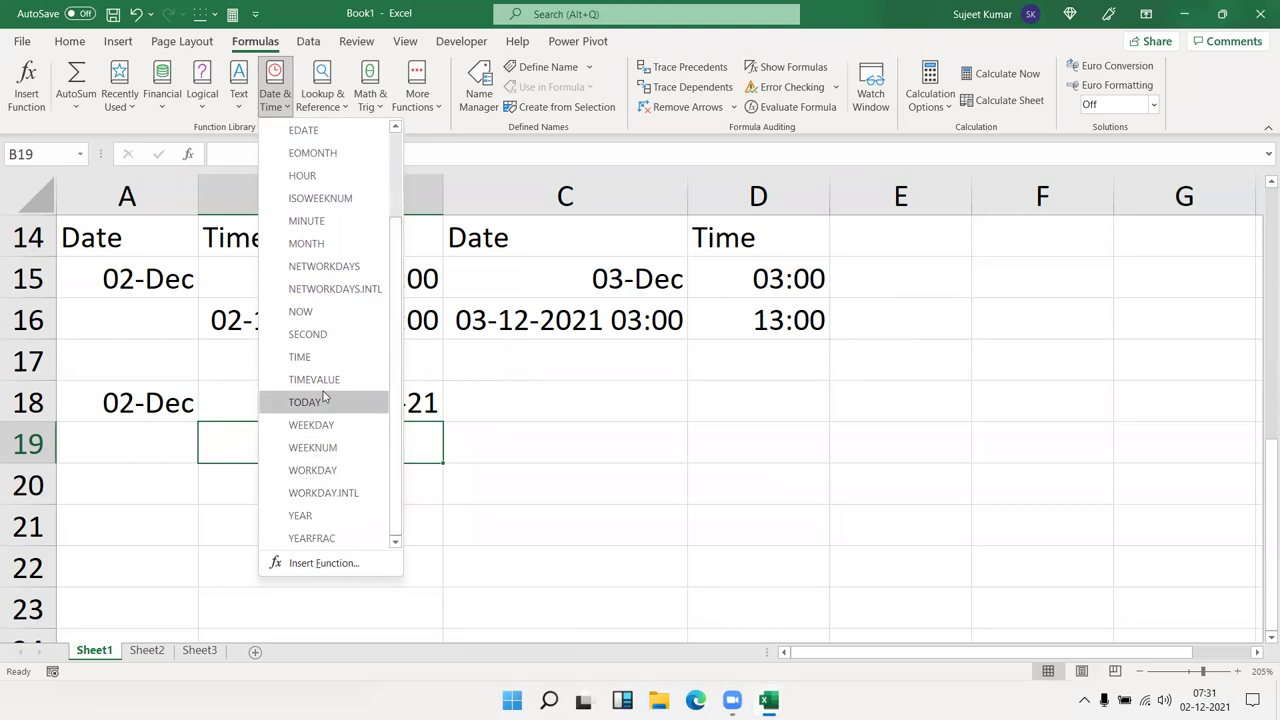
click(151, 492)
Type '10:30 as text in A20 and enter =TIMEVALUE(A20) in B20
click(154, 486)
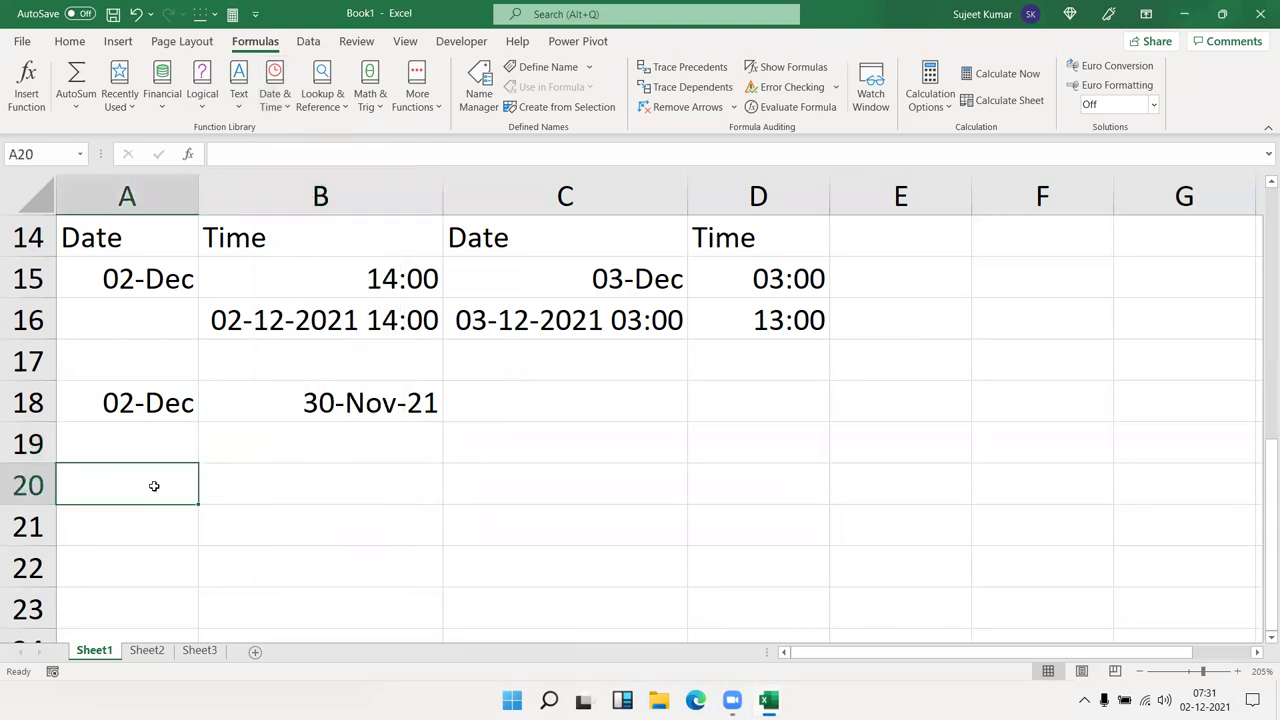
text('10:30)
key(Escape)
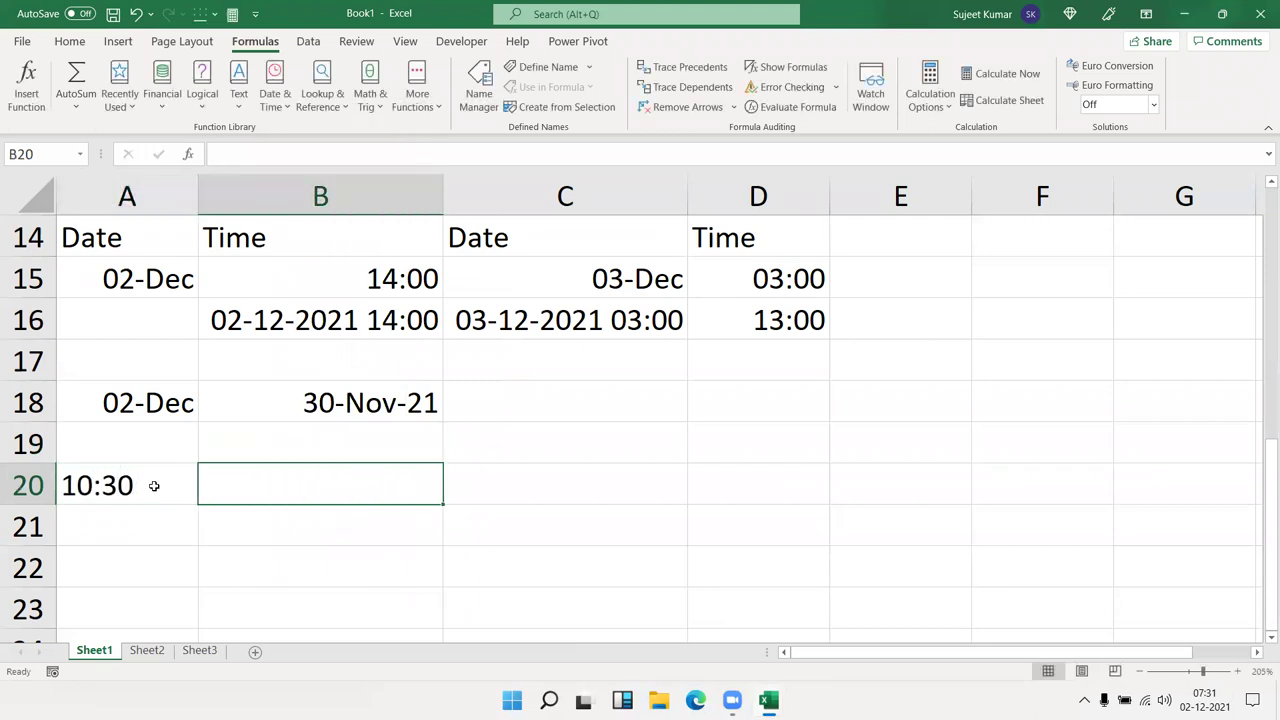
text(=tim)
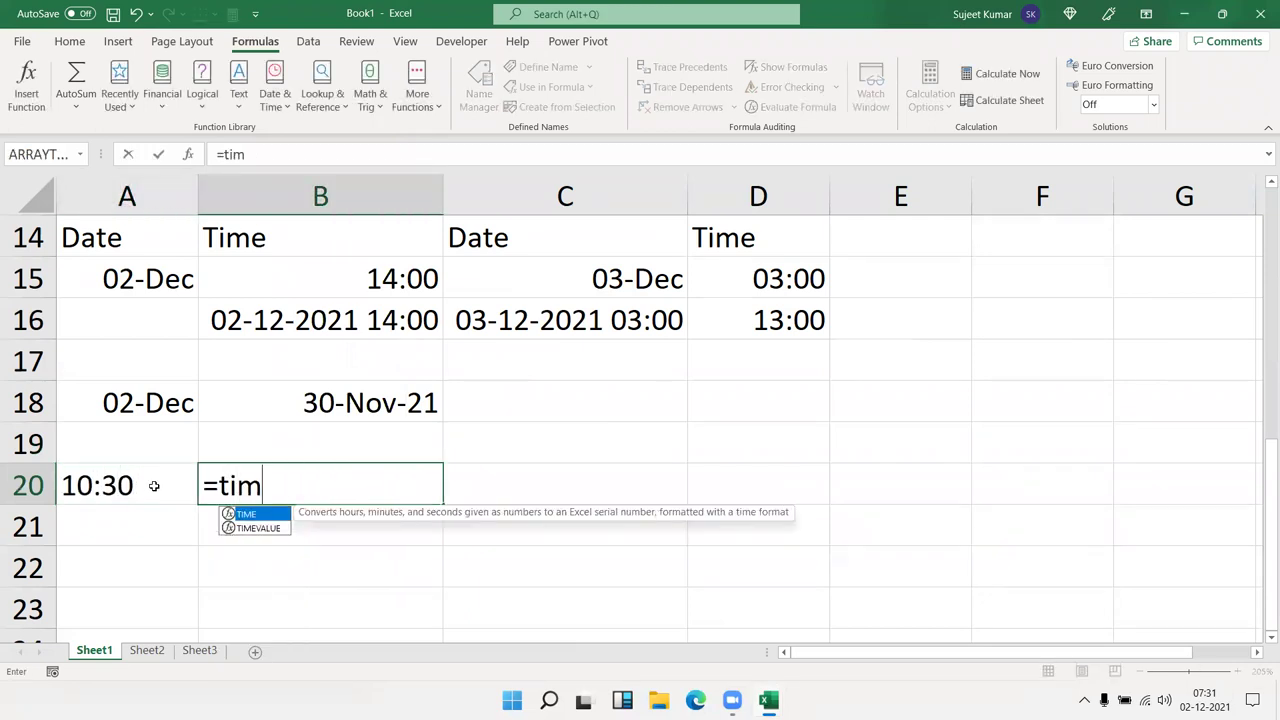
key(Down)
key(Tab)
click(154, 486)
key(Return)
Format B20's result as a time so it shows 10:30
key(Up)
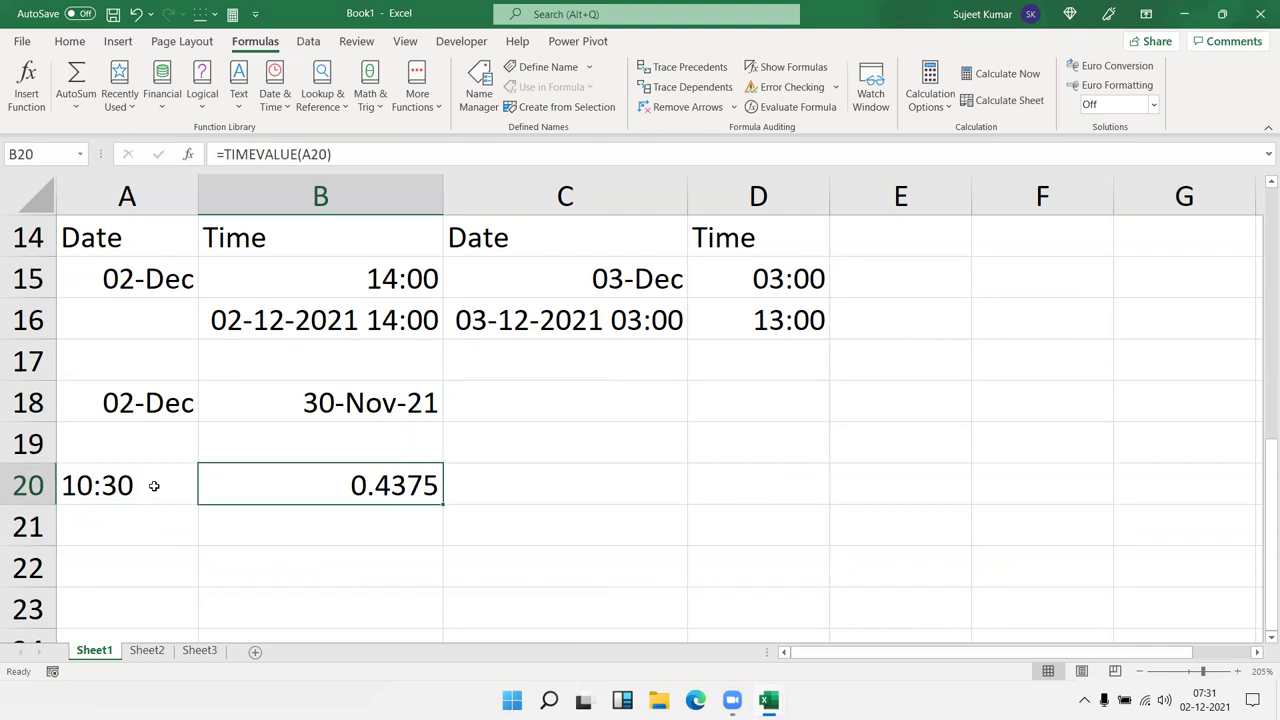
key(ctrl+shift+numbersign)
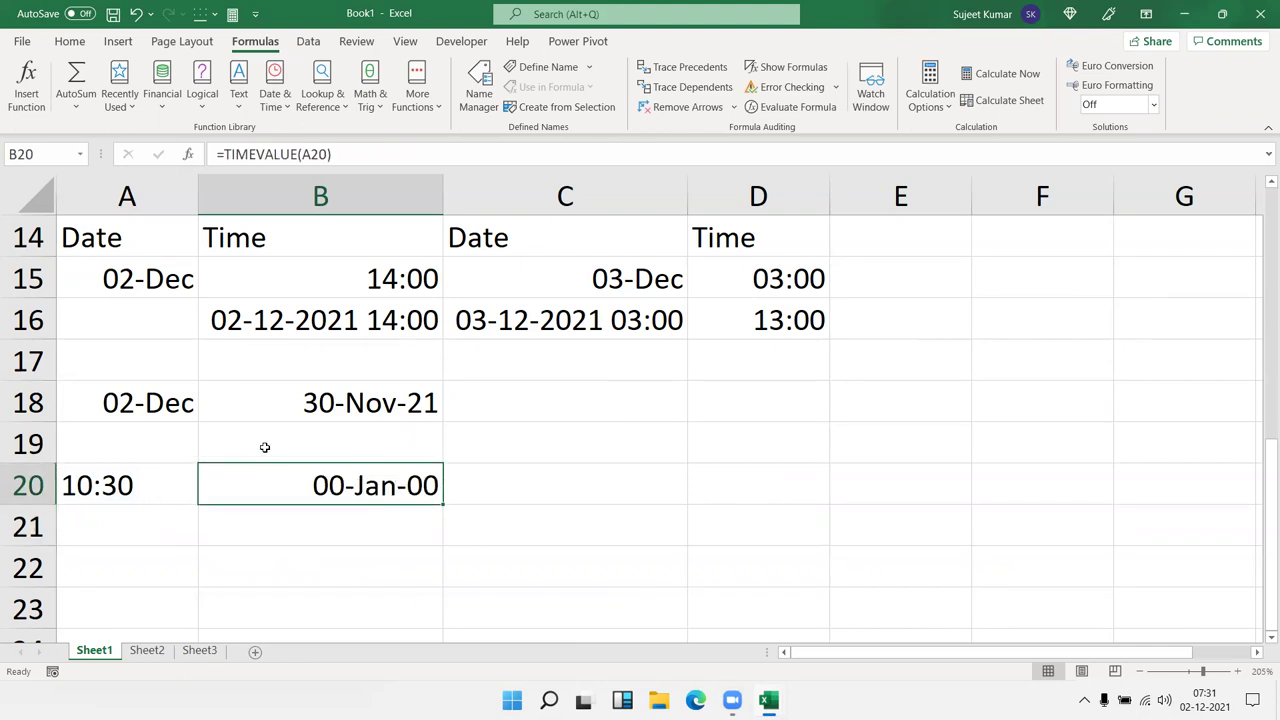
key(ctrl+shift+at)
key(Left)
key(Right)
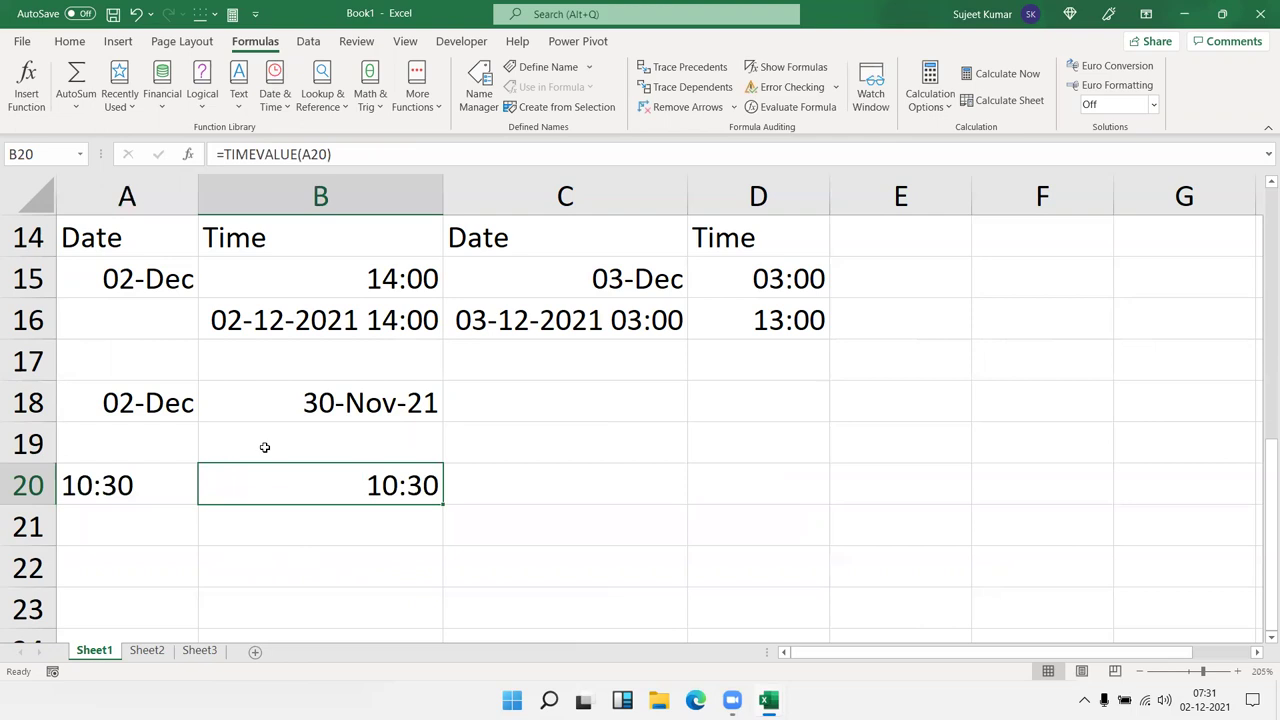
Enter =VALUE(A20) in B21, giving 0.4375
key(Down)
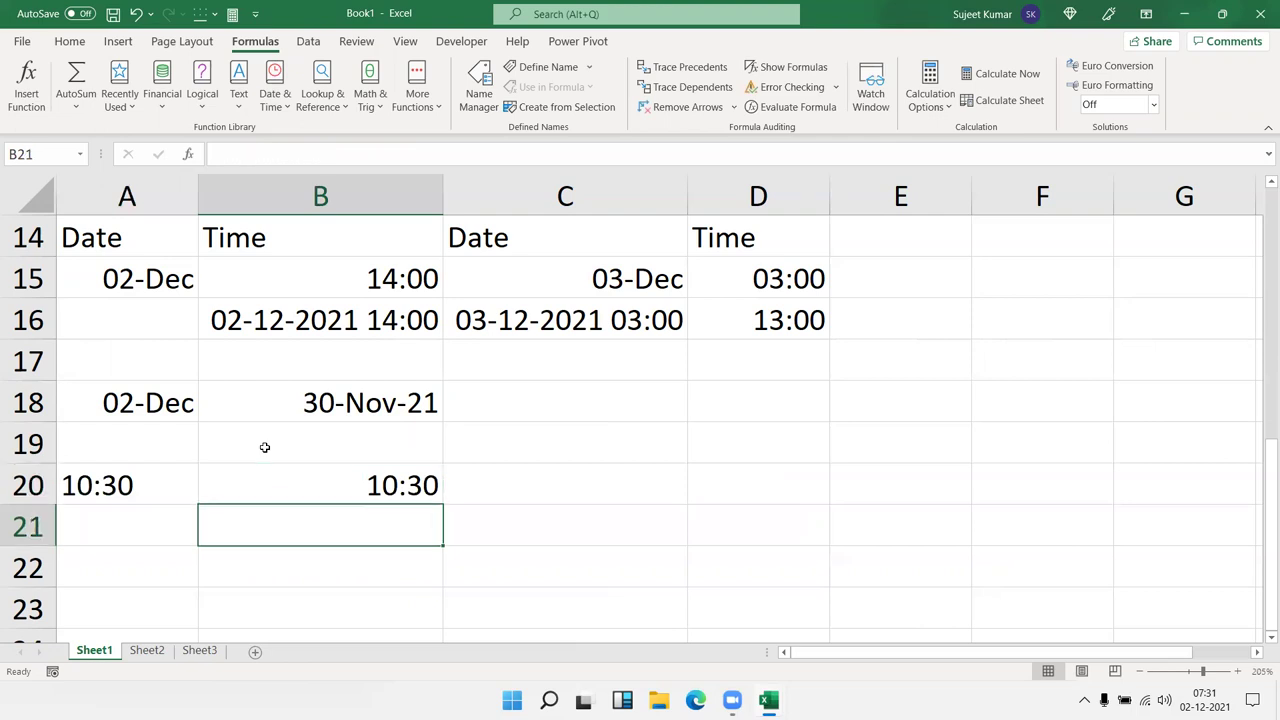
text(=va)
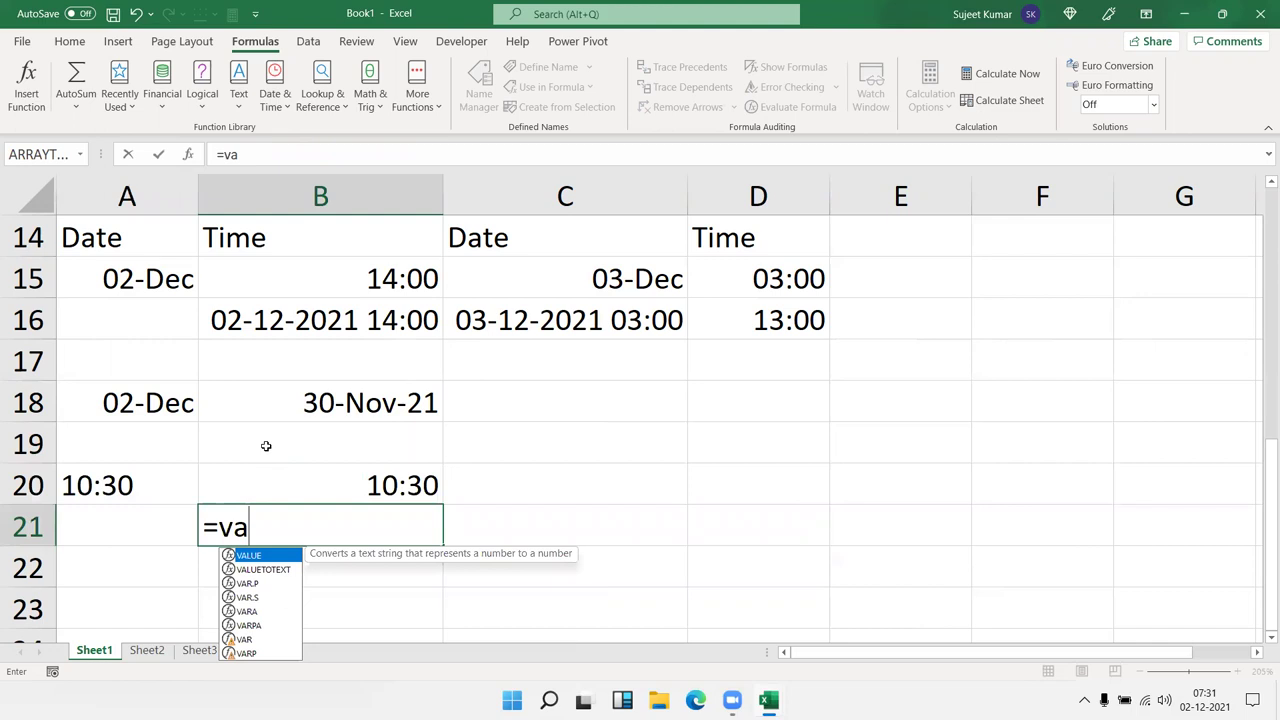
key(Tab)
key(Left)
key(Up)
key(Return)
key(Up)
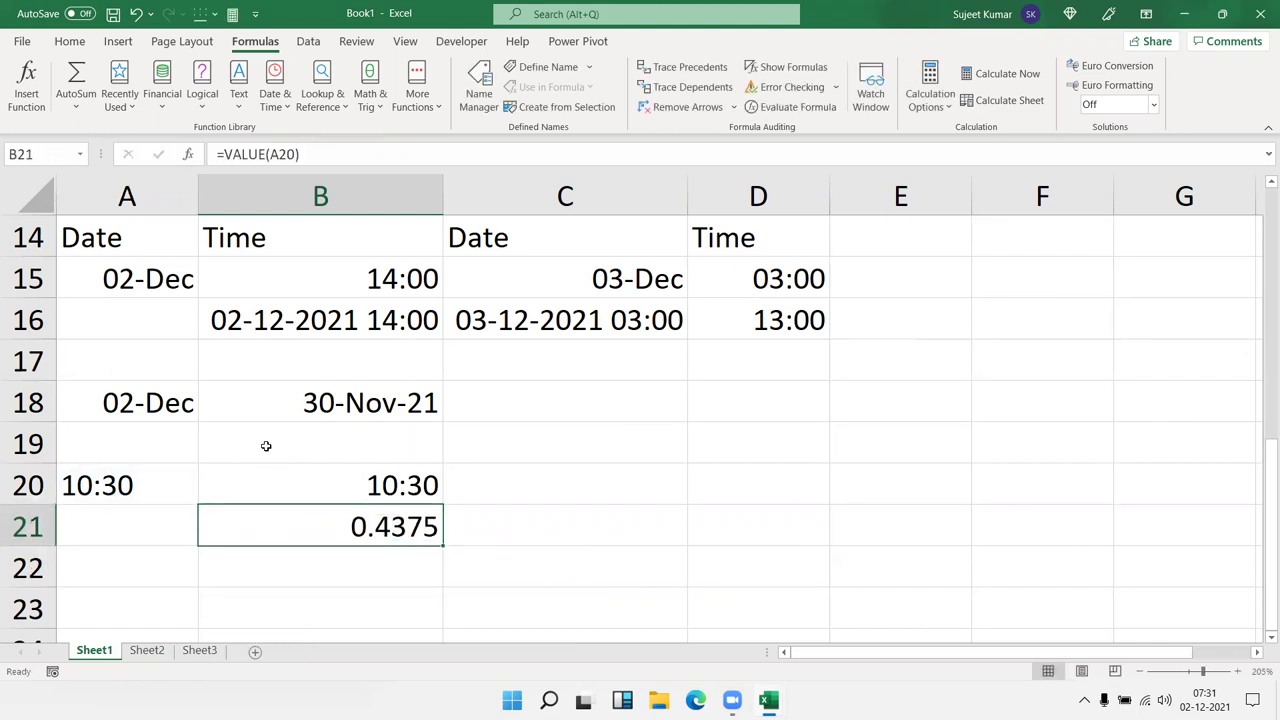
Enter the text date '10/10/20 in A22 and fill the VALUE formula down into B22
key(Down)
key(Left)
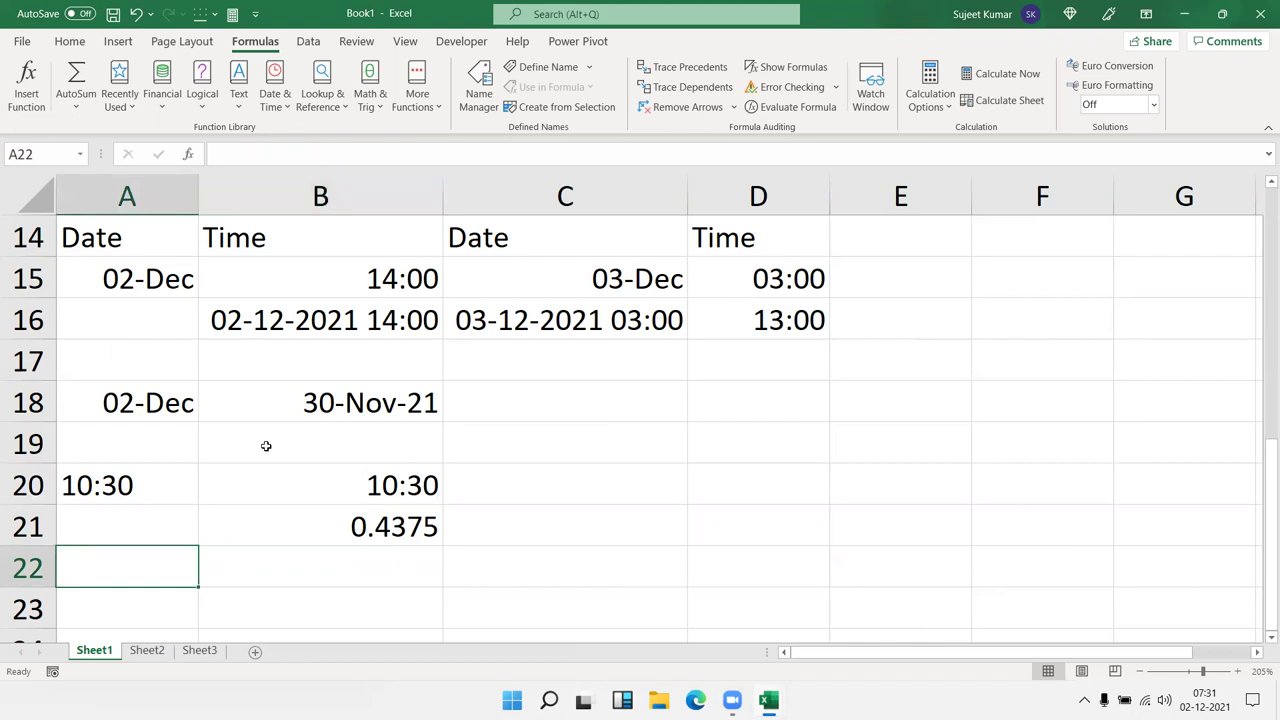
text(1/)
key(Escape)
text('10/10/20)
key(Return)
key(Up)
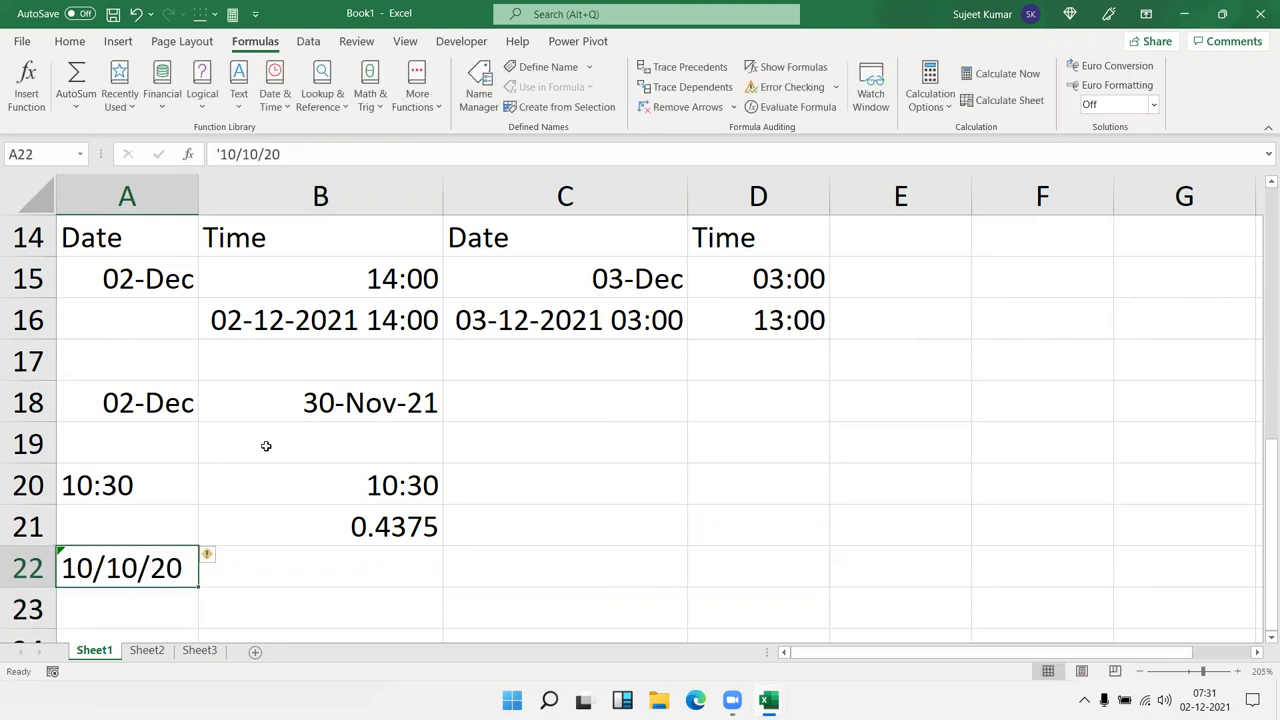
key(Right)
key(ctrl+d)
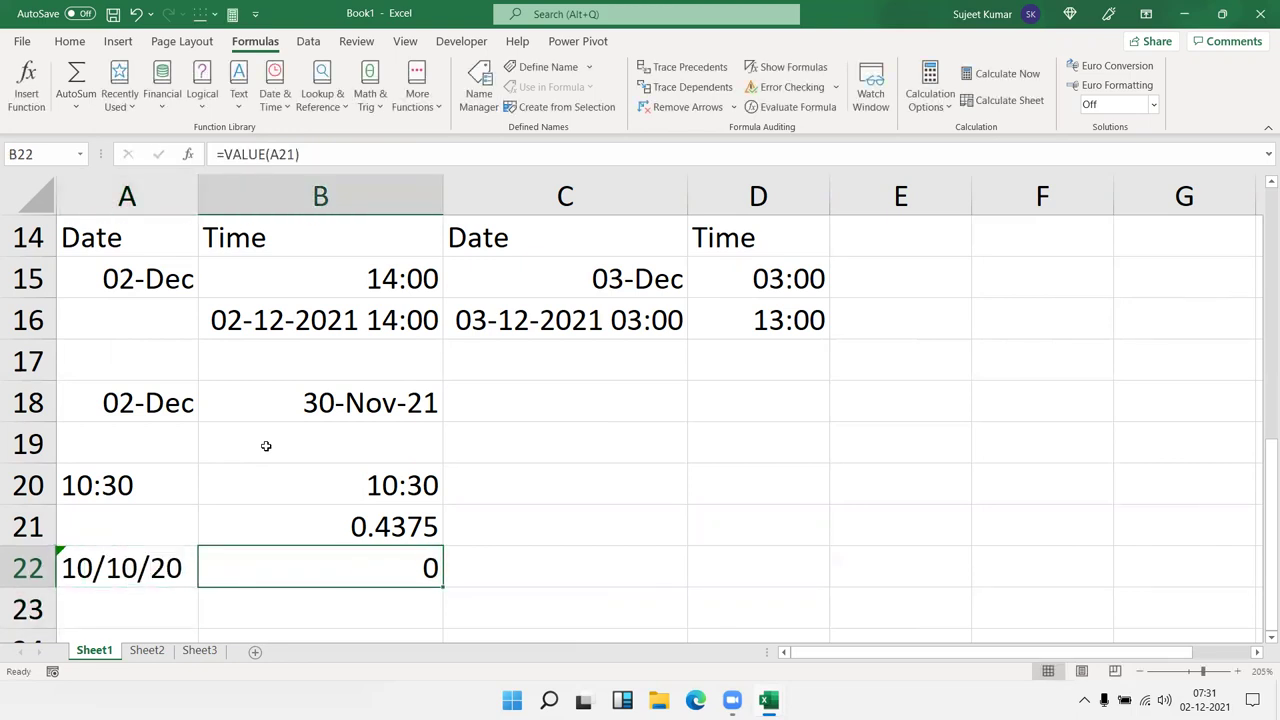
Rewrite B22 as =VALUE(A22), converting the text date to 44114
double_click(320, 568)
click(195, 555)
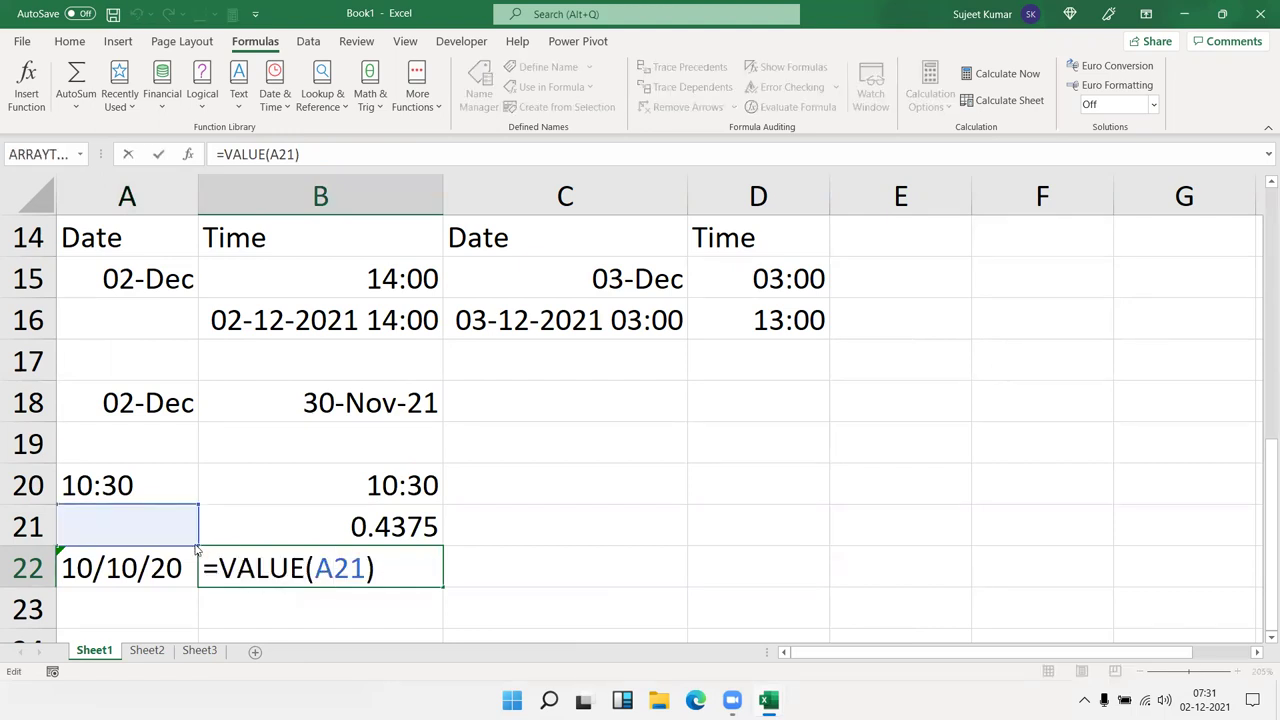
drag(196, 558, 200, 562)
key(Escape)
click(238, 568)
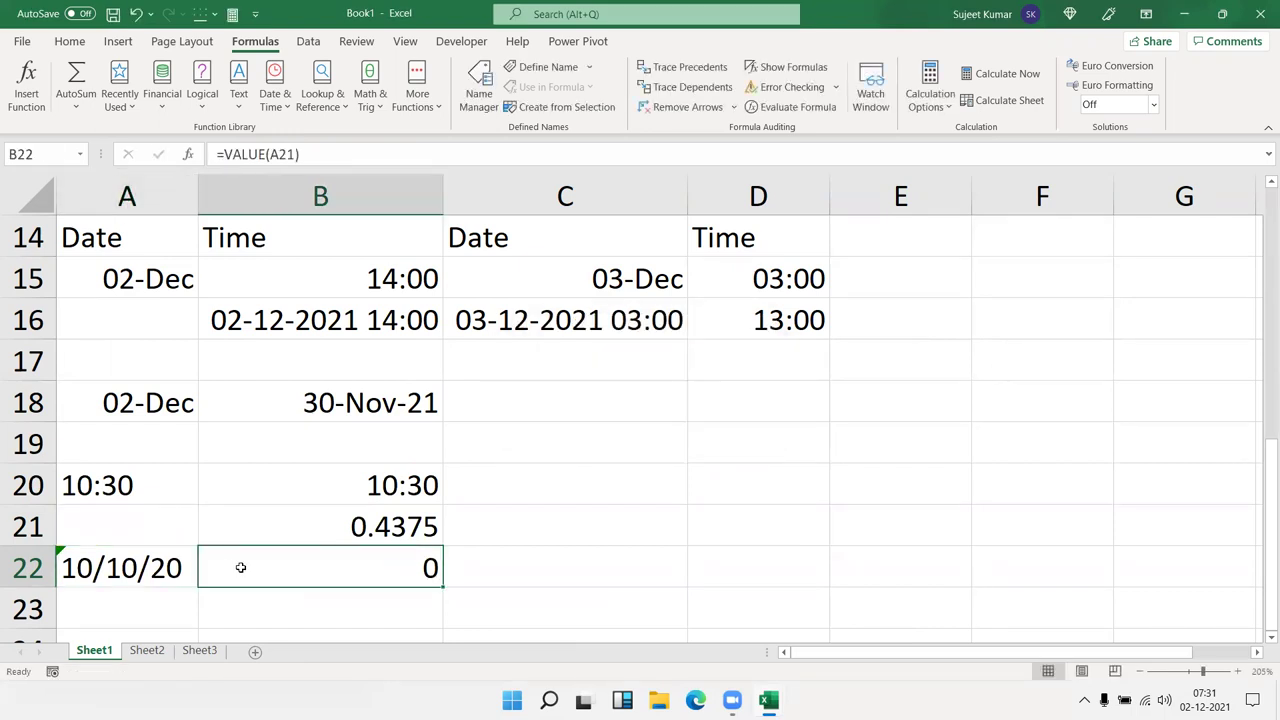
text(=val)
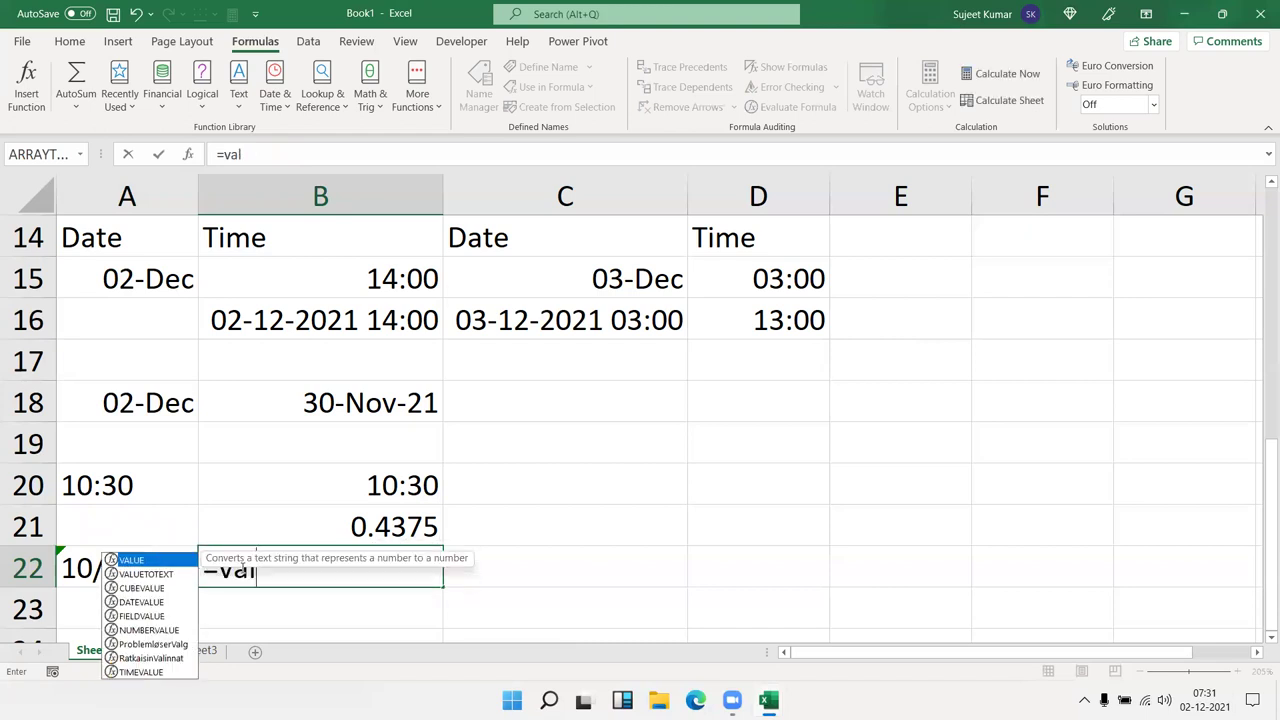
key(Tab)
key(Left)
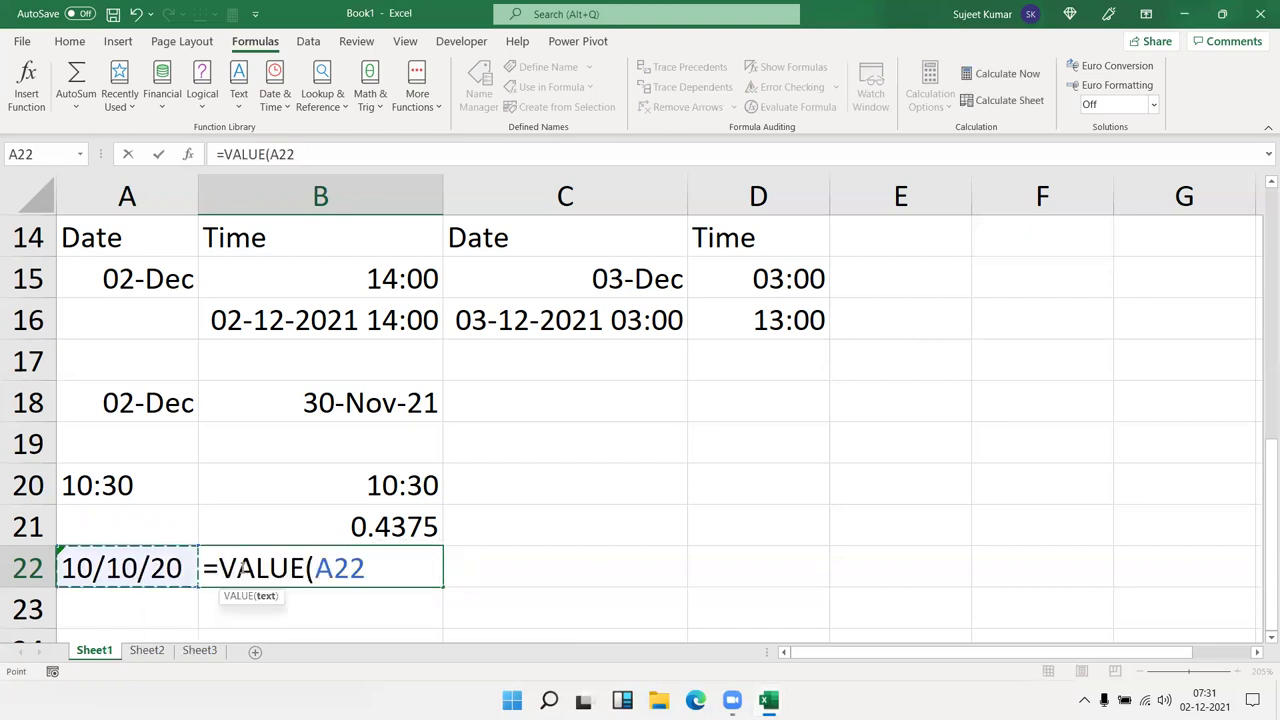
key(Return)
click(240, 567)
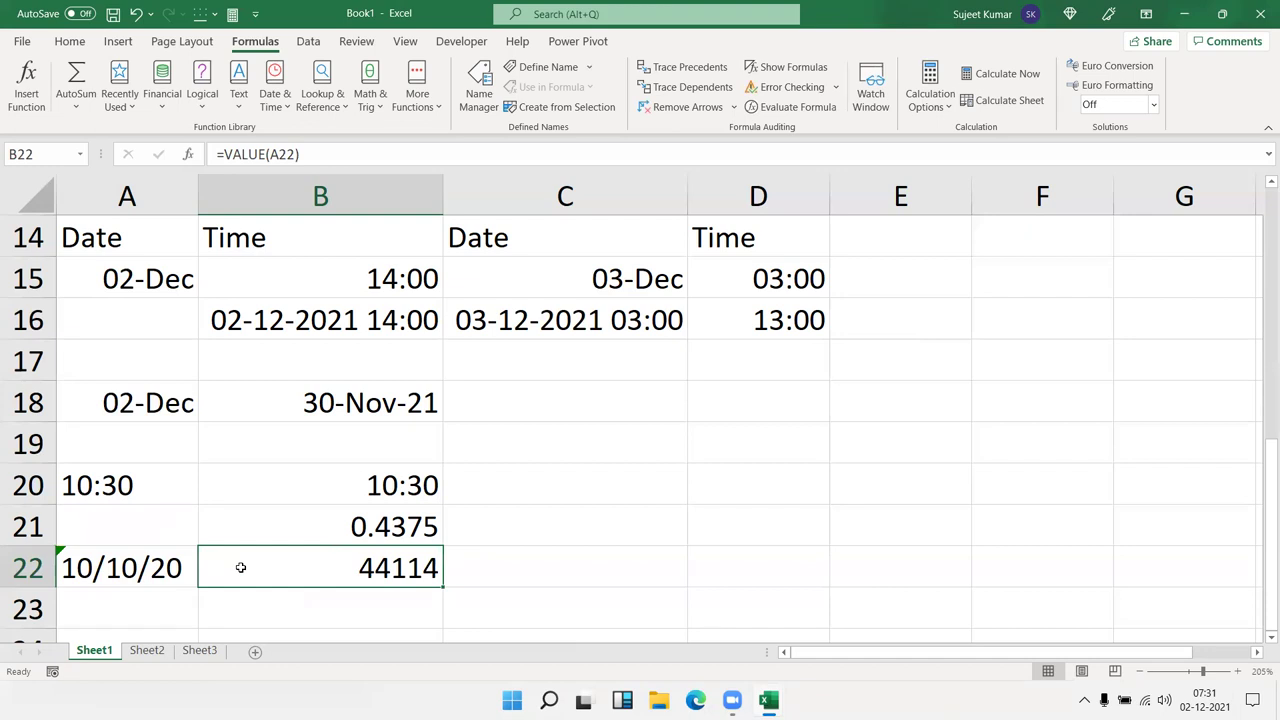
Select A24 and bring up the Date & Time function list
key(Left)
key(Down)
key(Down)
key(Down)
key(Down)
key(Down)
key(Down)
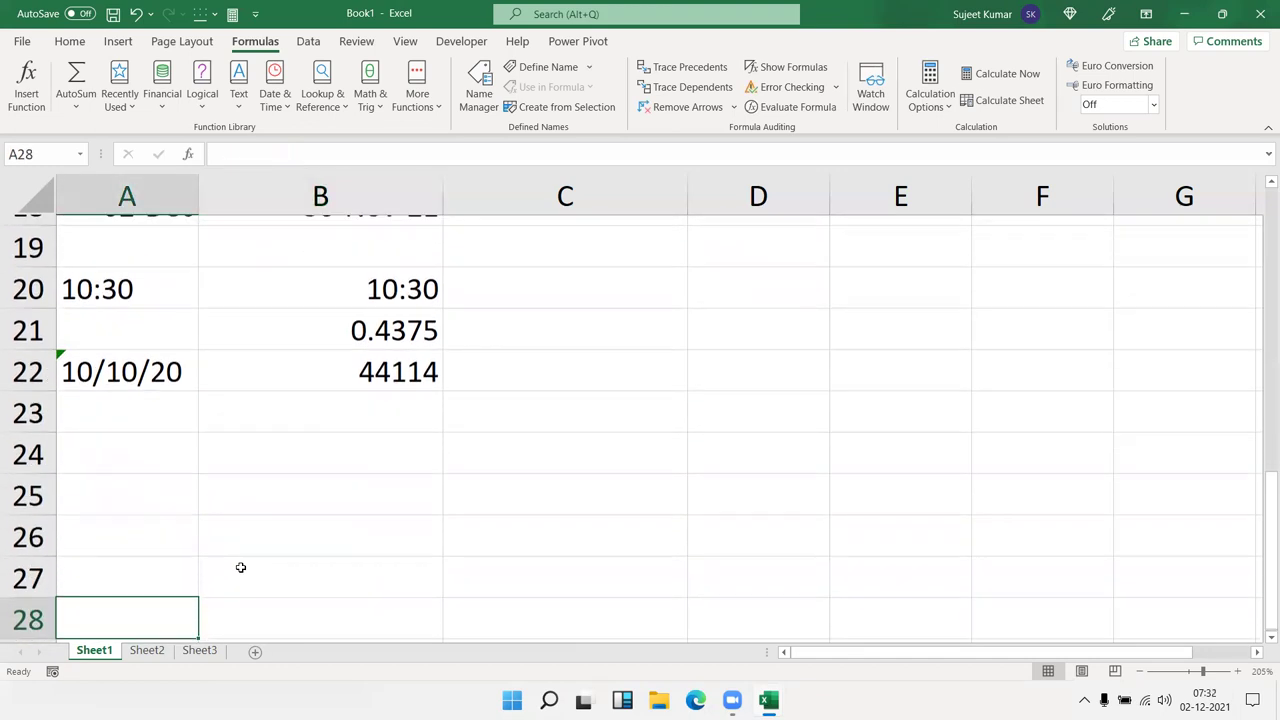
click(208, 470)
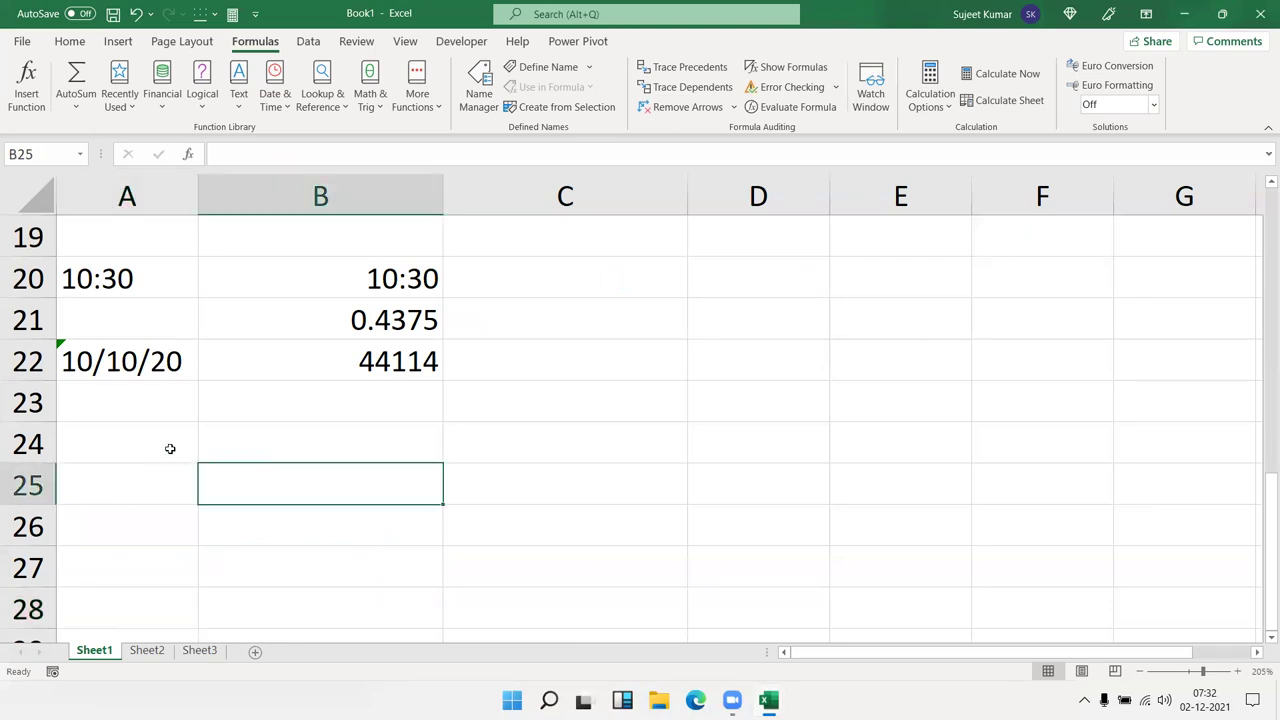
click(152, 449)
click(270, 108)
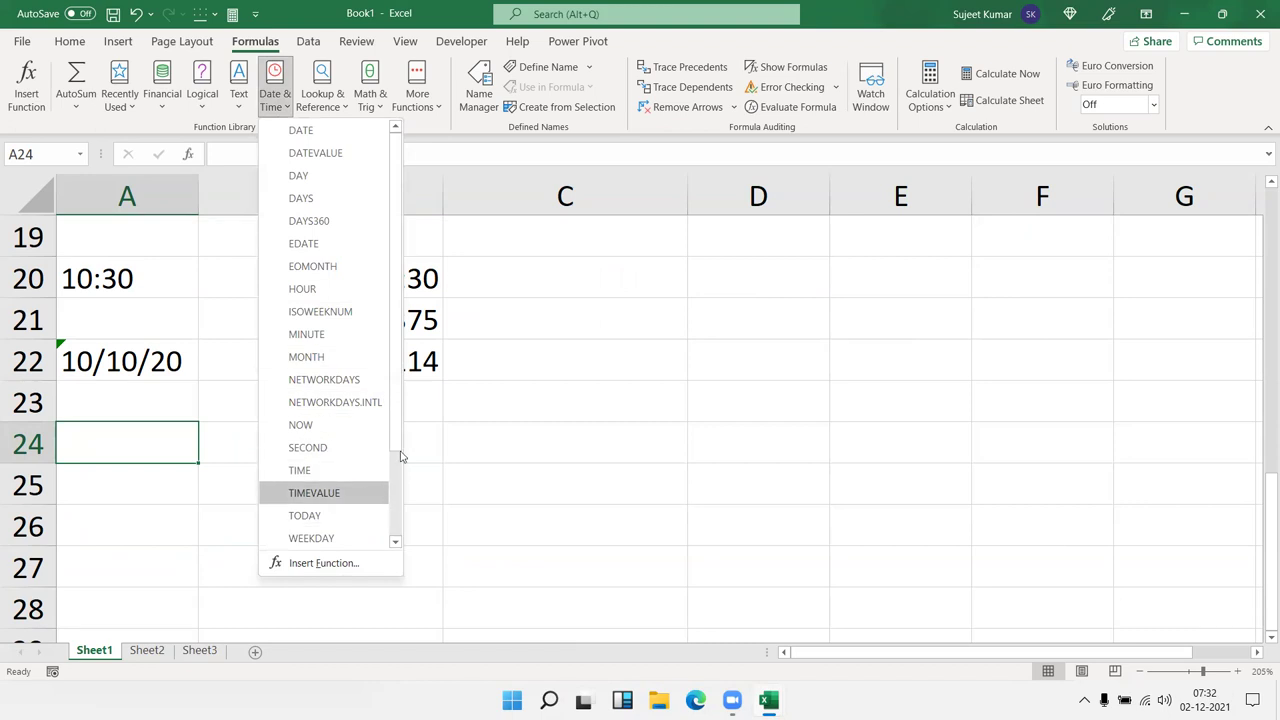
Scroll the Date & Time list to YEARFRAC to read its description, then close the list
mouse_move(398, 424)
mouse_down()
mouse_move(401, 498)
mouse_move(363, 526)
mouse_up()
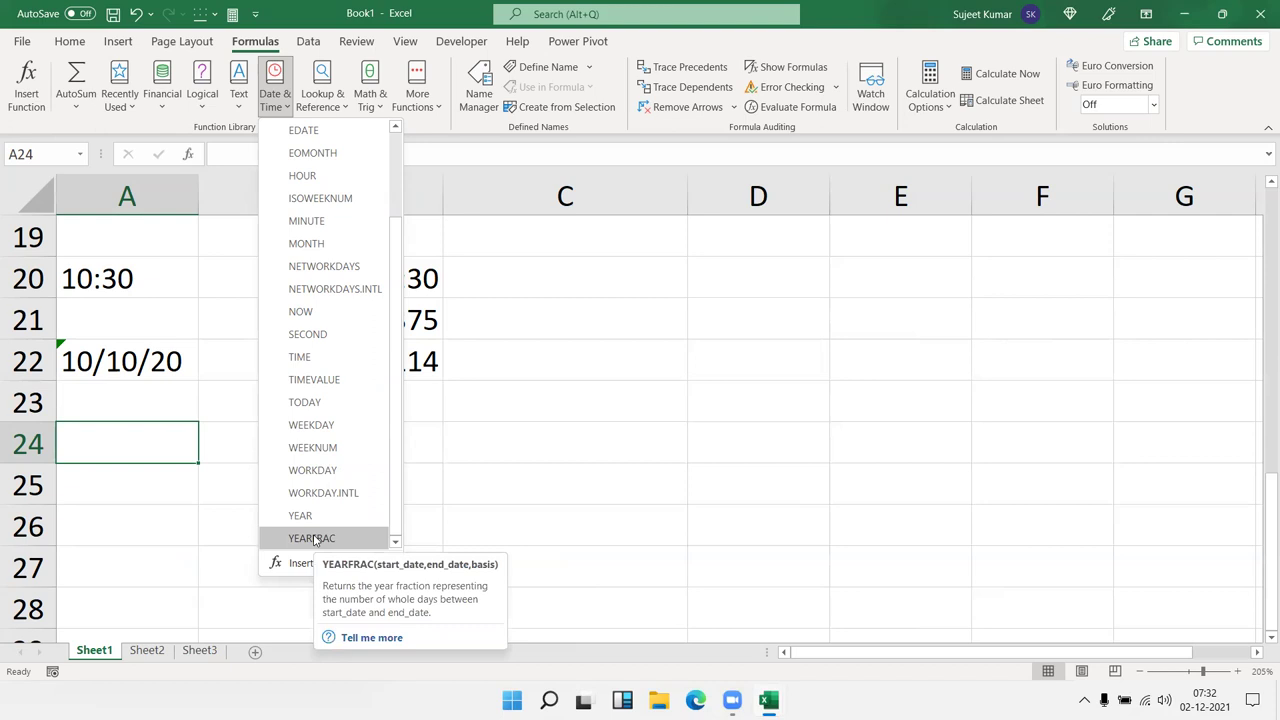
click(183, 487)
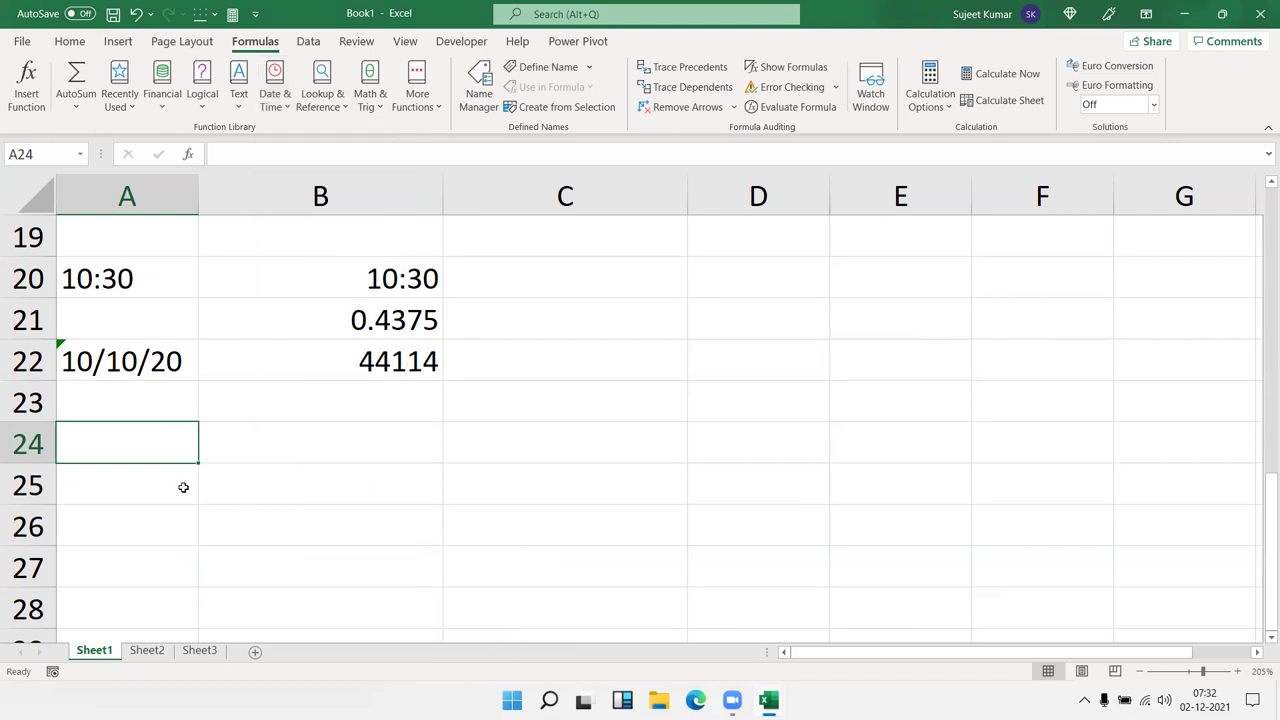
Enter 1/1 in A24, today's date (02-12-2021) in B24 via Ctrl+;, and 5L in C23
text(1/1)
key(Tab)
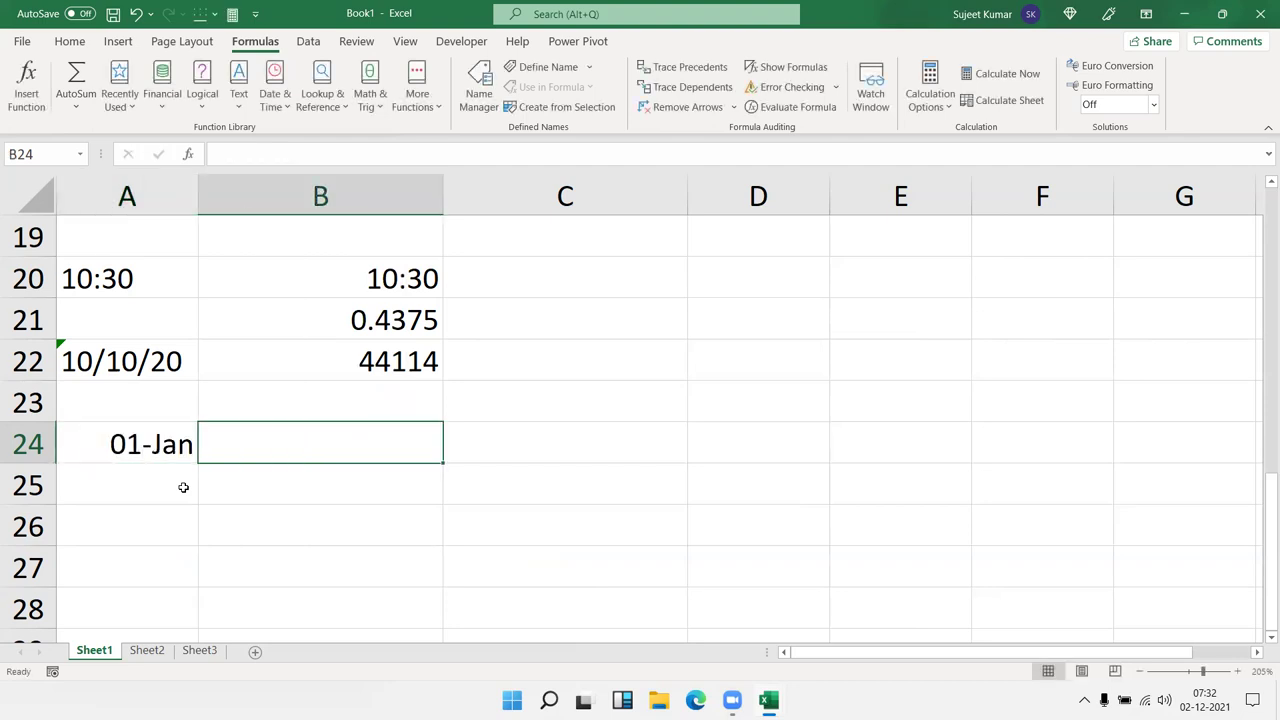
key(ctrl+semicolon)
key(Return)
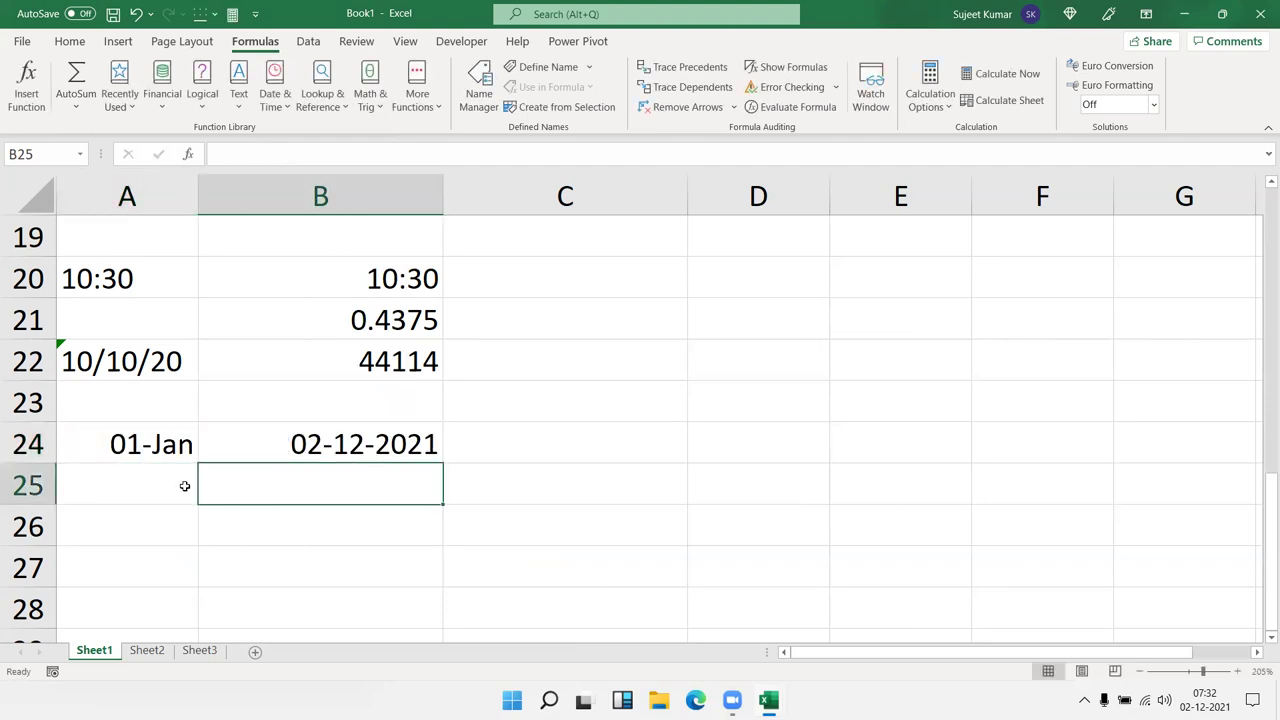
key(Up)
key(Up)
key(Right)
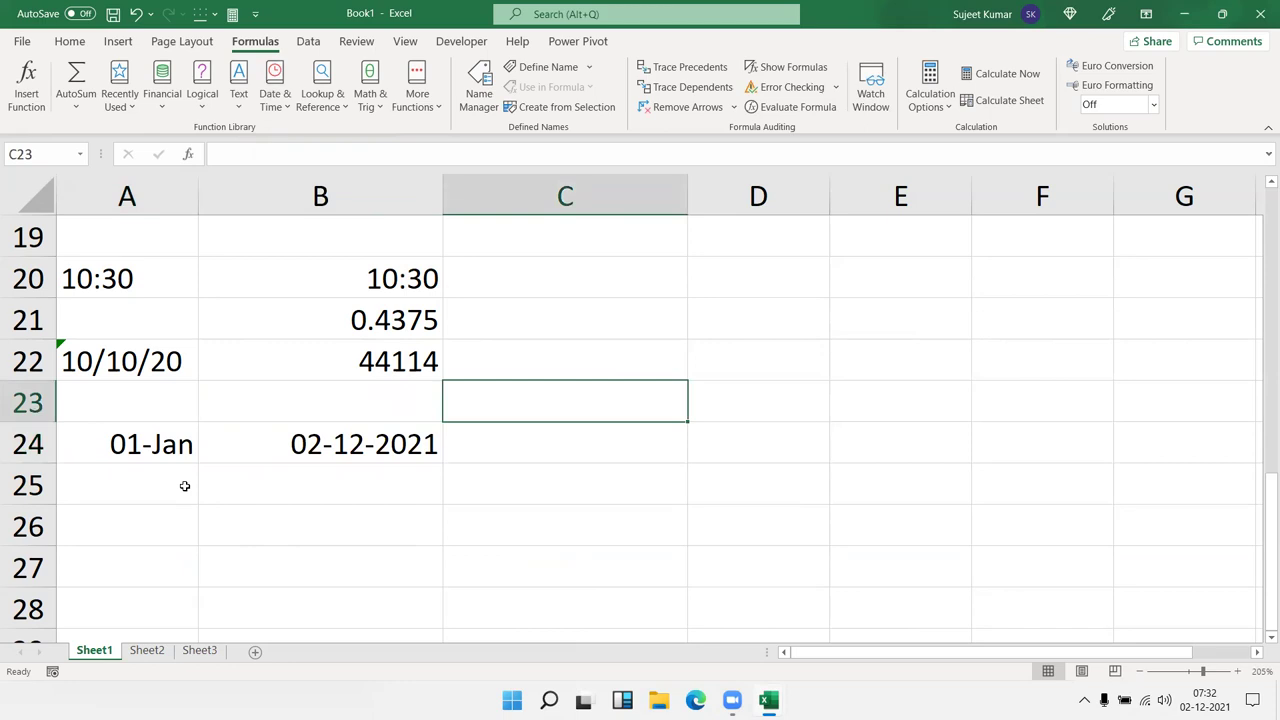
text(5L)
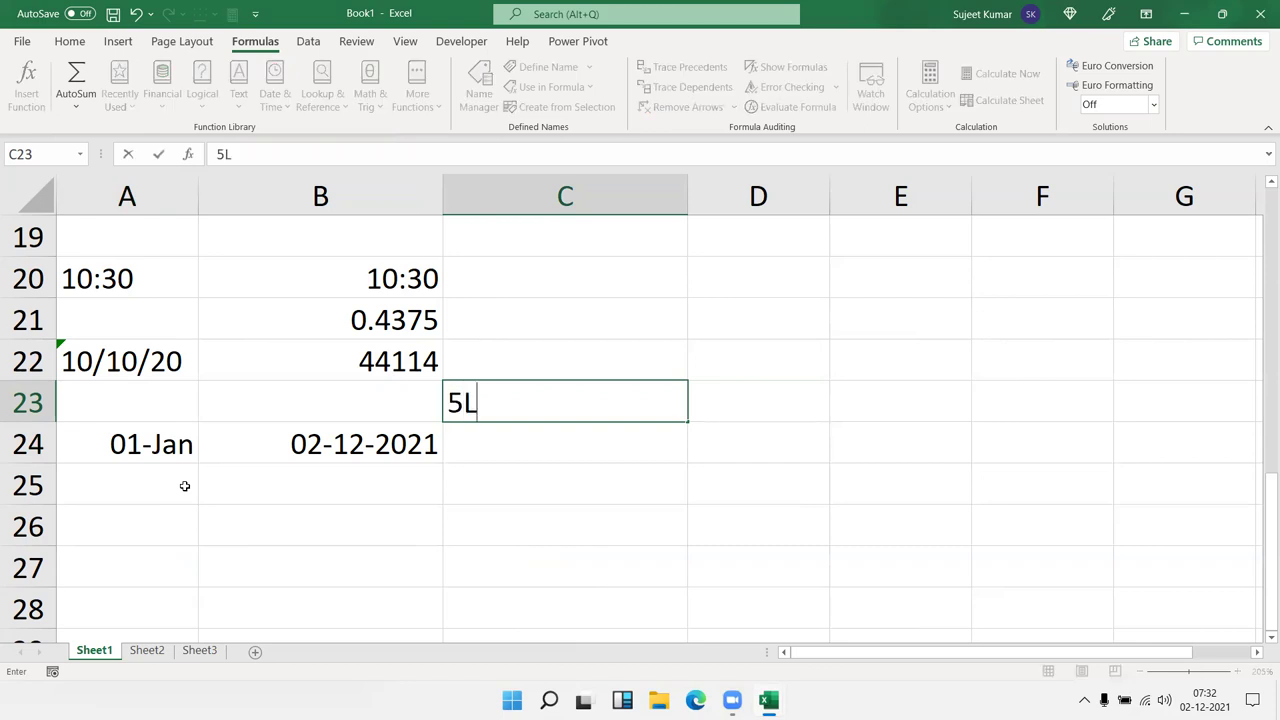
key(Return)
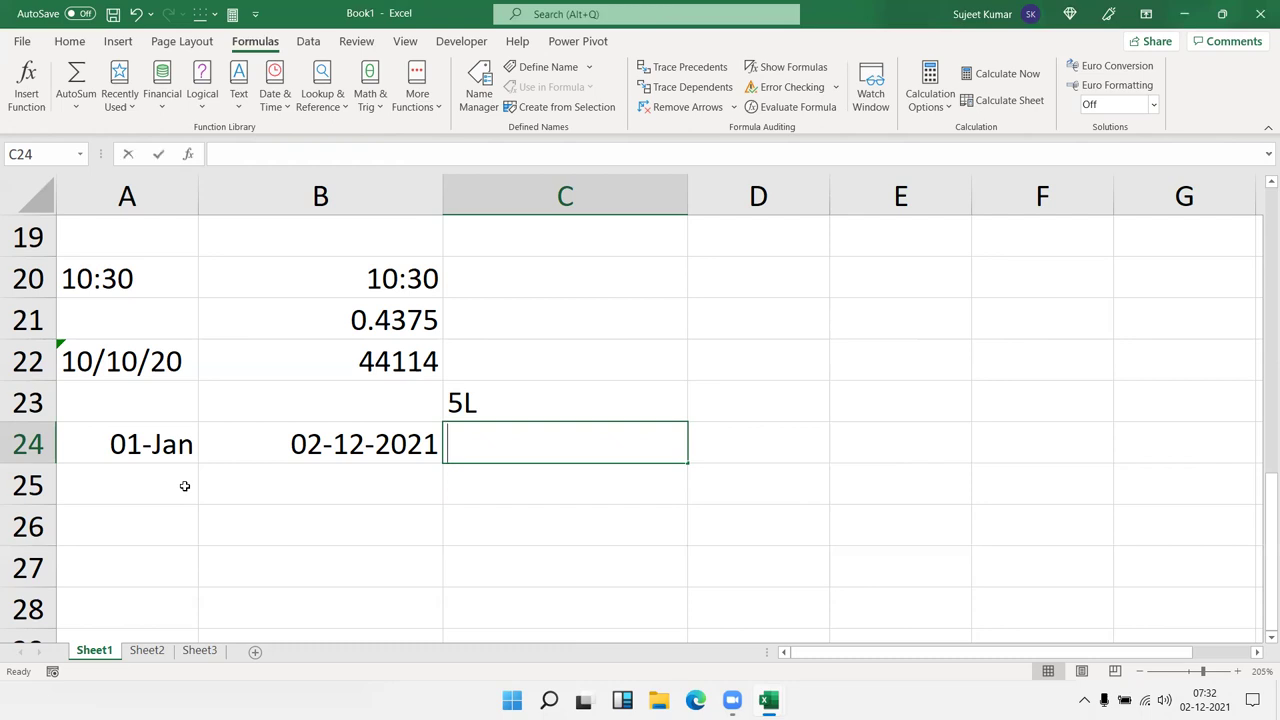
Try a YEAR formula on A24 and B24 in C24, then cancel it
text(=)
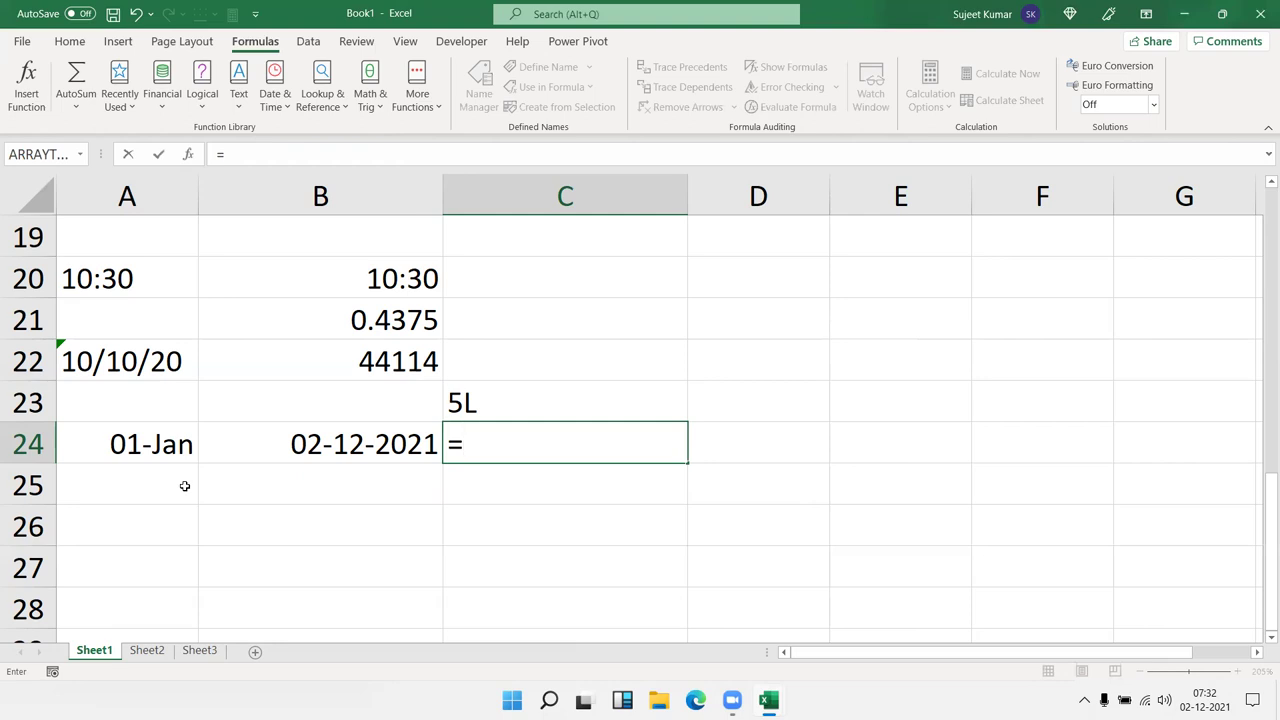
text(ye)
key(Tab)
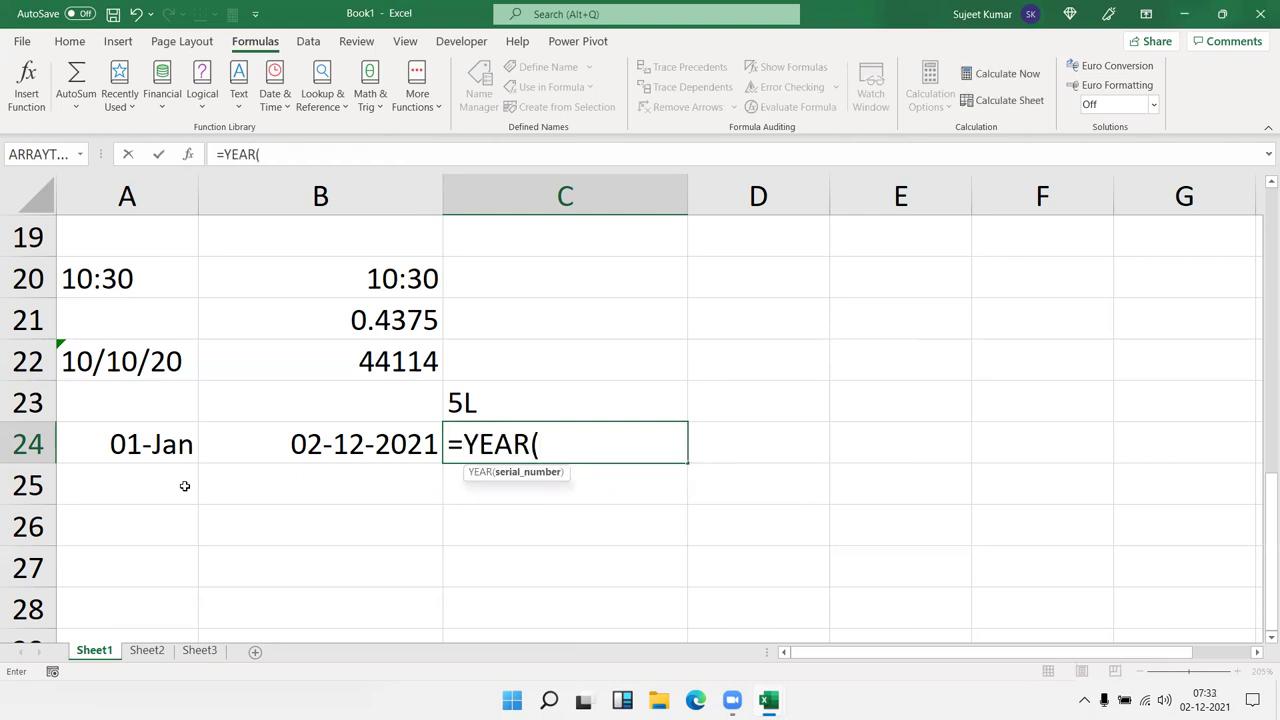
key(Left)
key(Left)
text(,)
key(Left)
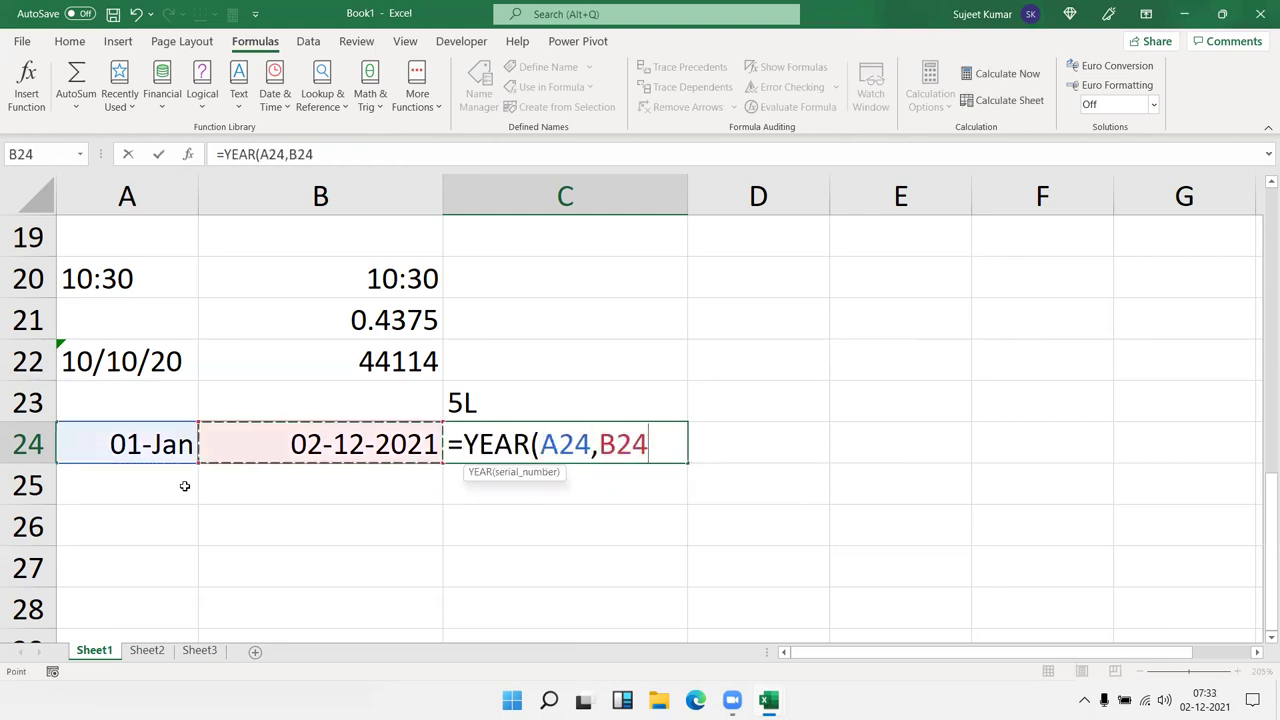
key(Return)
key(Return)
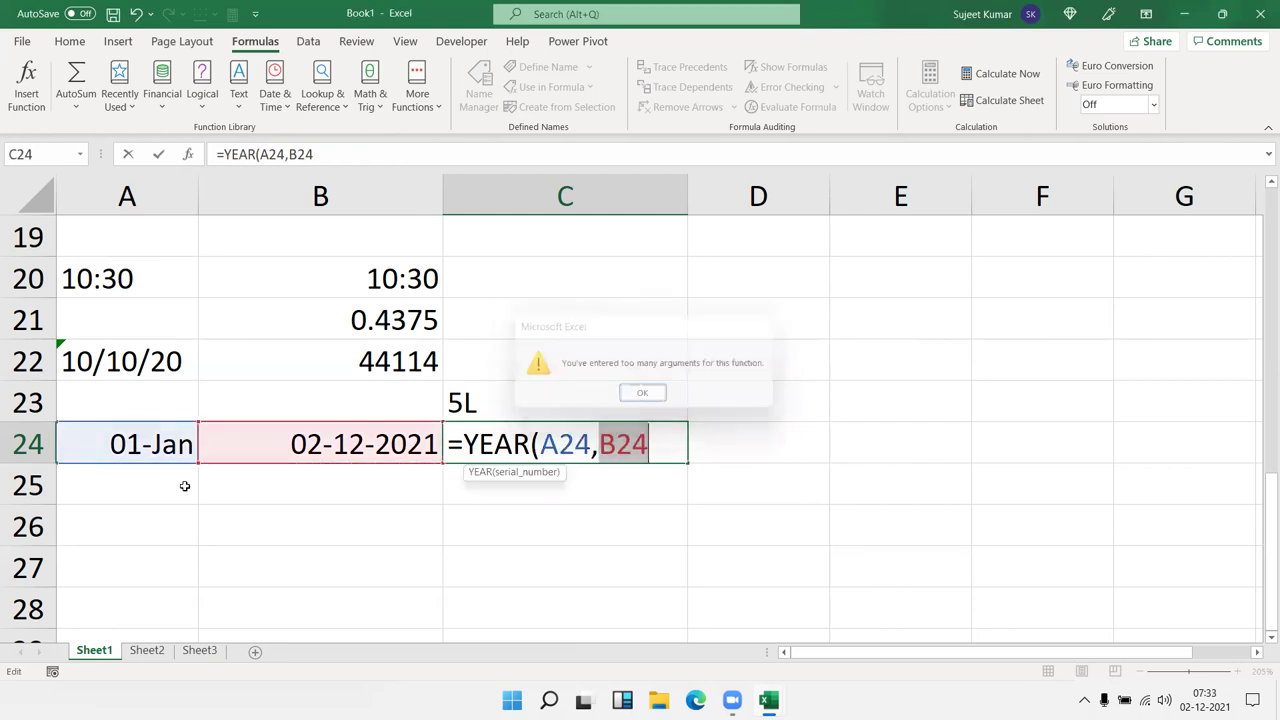
key(Escape)
Enter =YEARFRAC(A24,B24) in C24, returning 0.919444444
text(=)
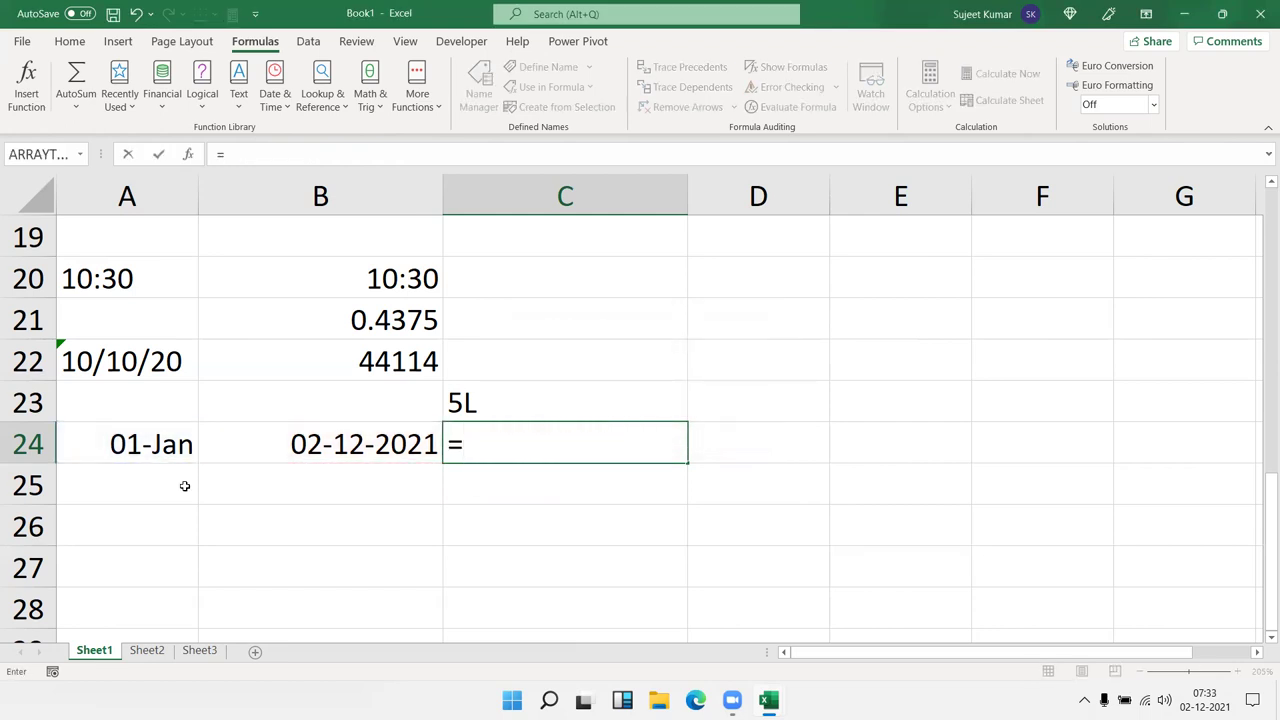
text(y)
key(Down)
key(Tab)
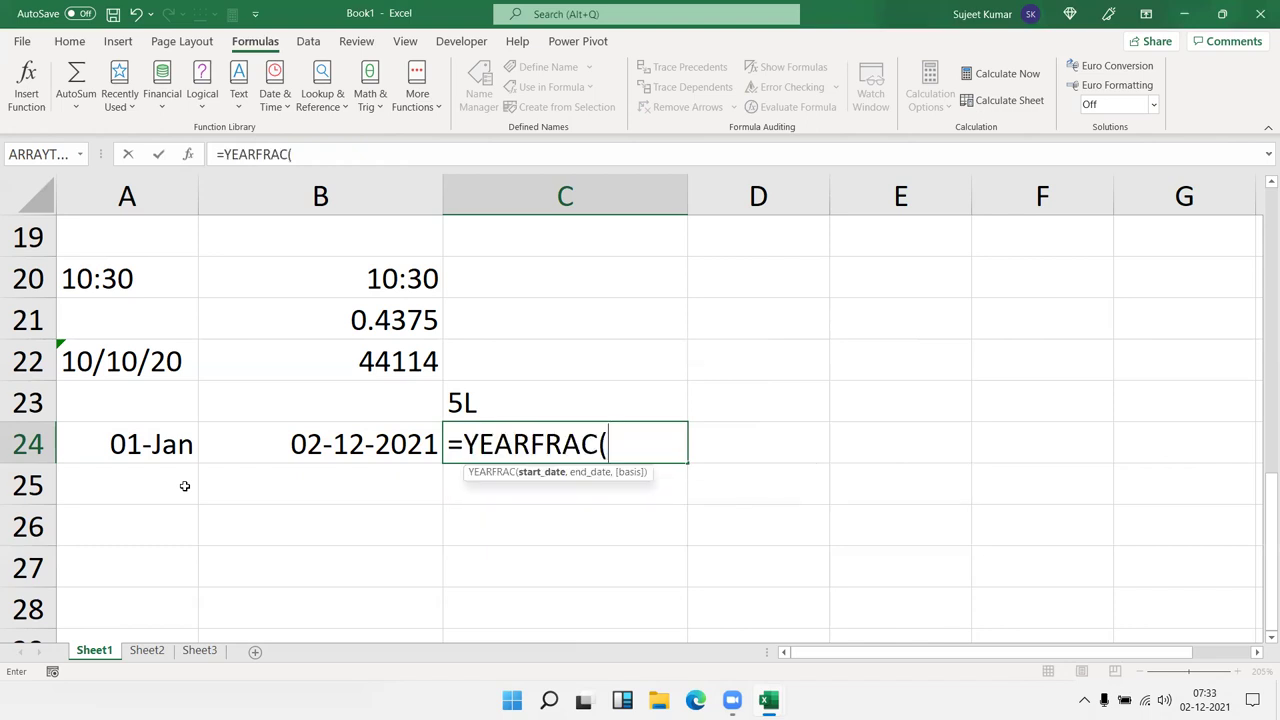
key(Left)
key(Left)
text(,)
key(Left)
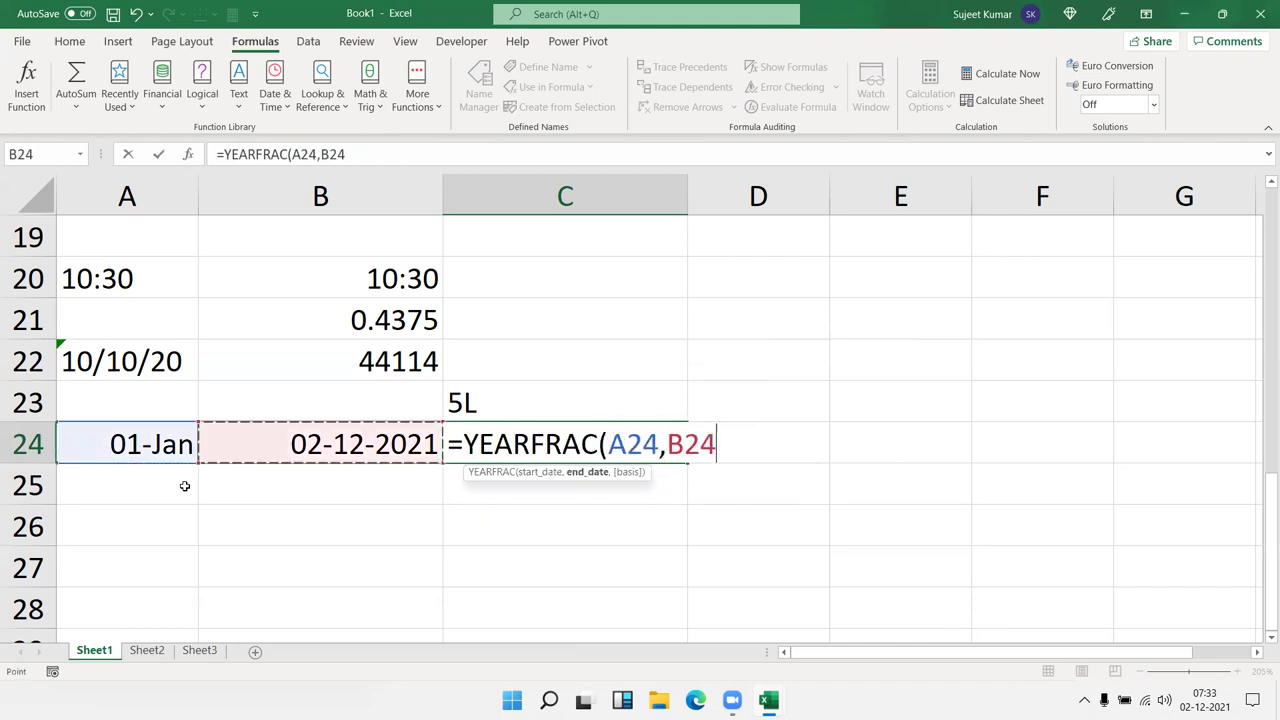
key(Return)
key(Up)
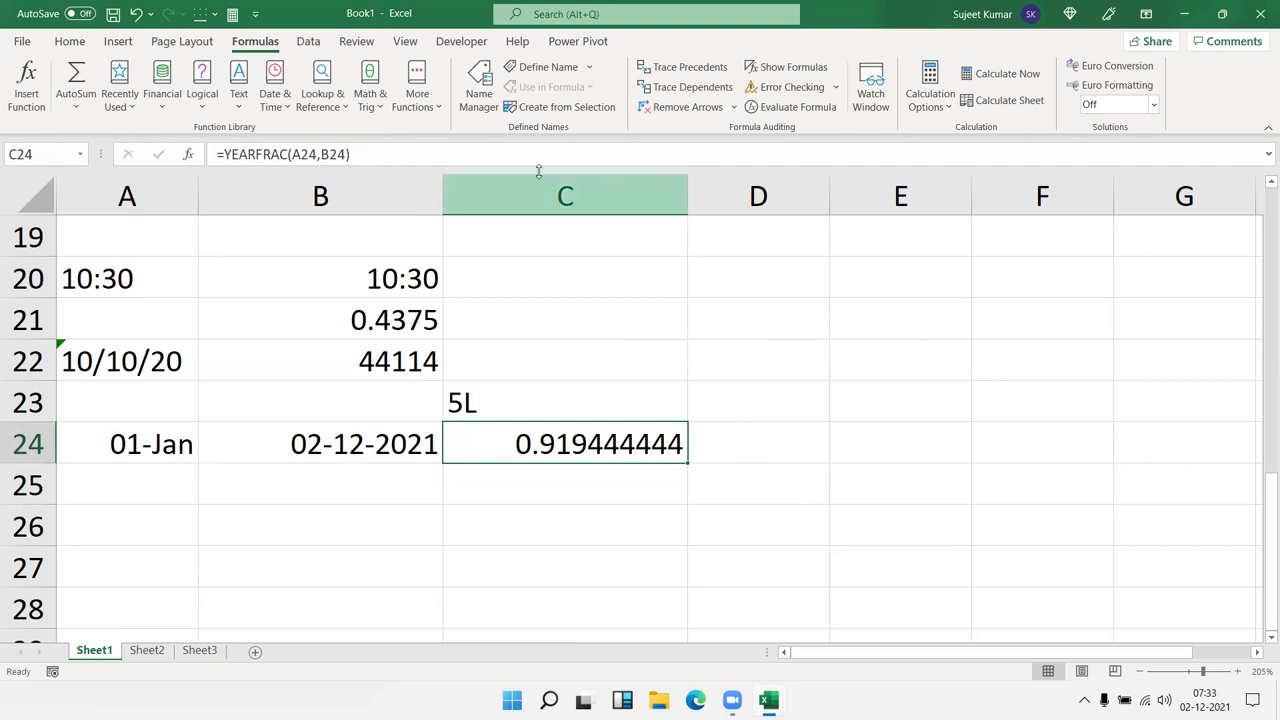
Format C24 as a percentage (92%) and enter 500000 in D23
click(70, 41)
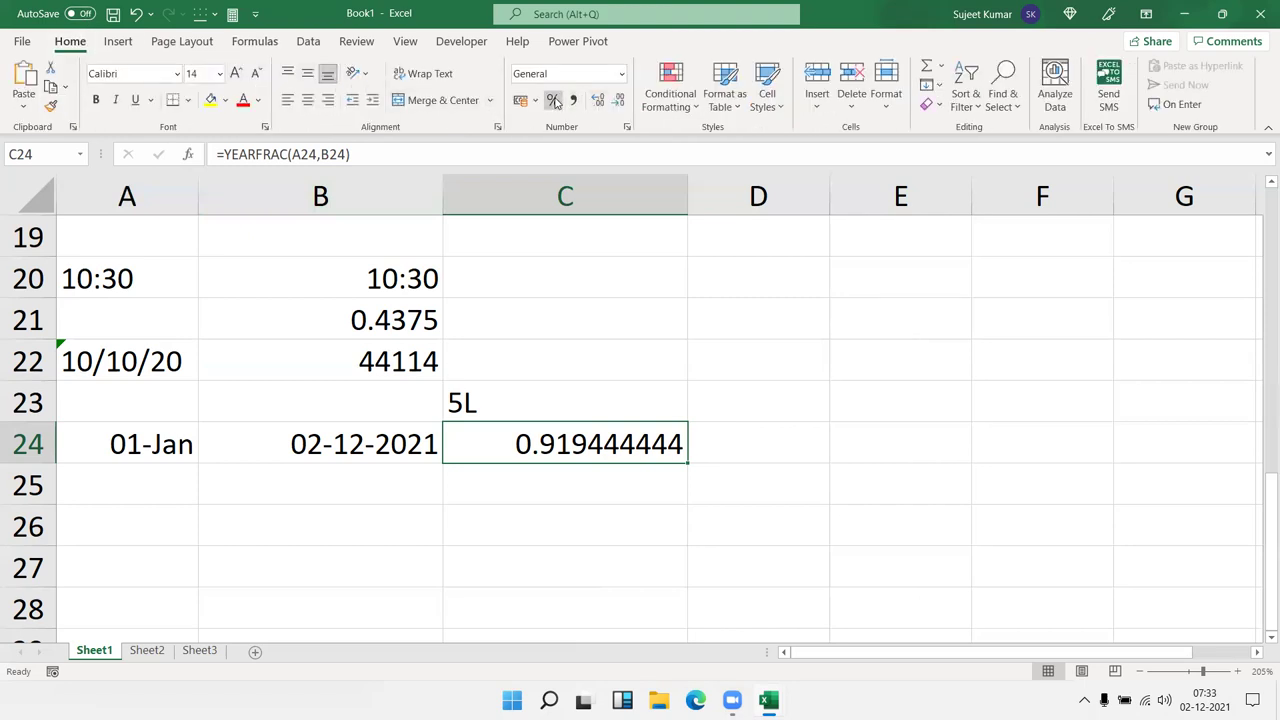
click(553, 100)
click(748, 409)
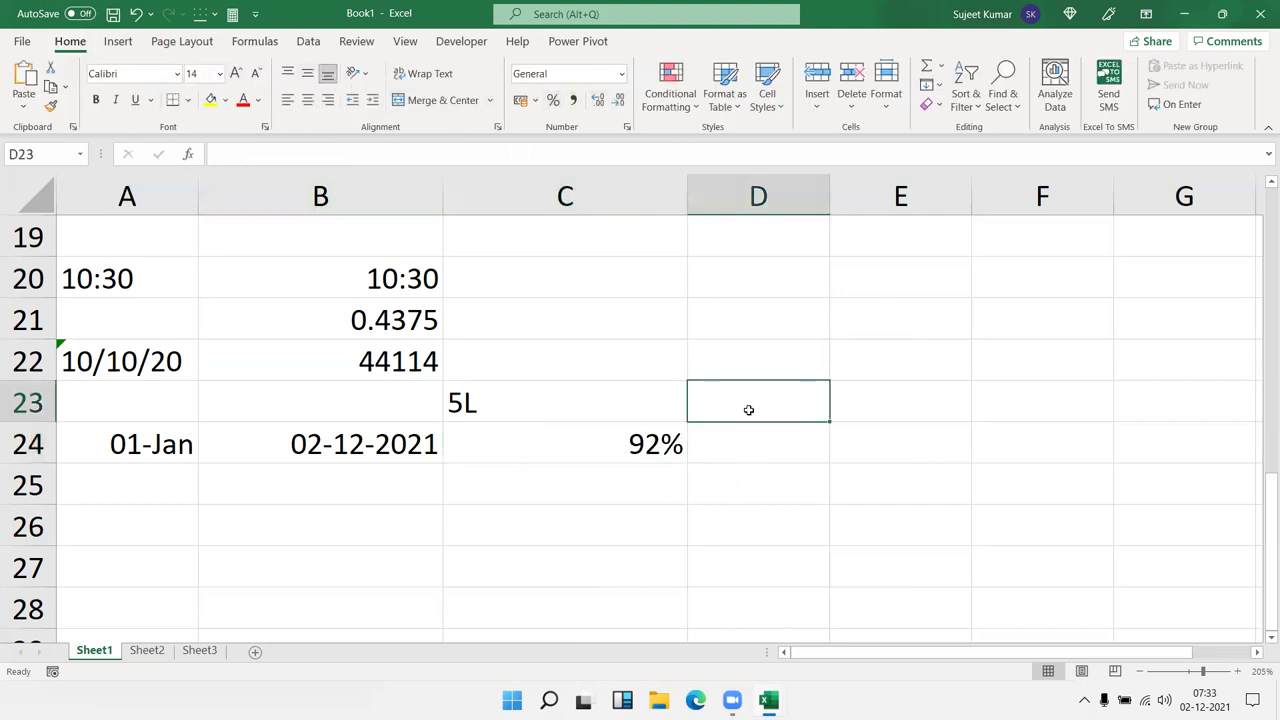
text(500000)
key(Return)
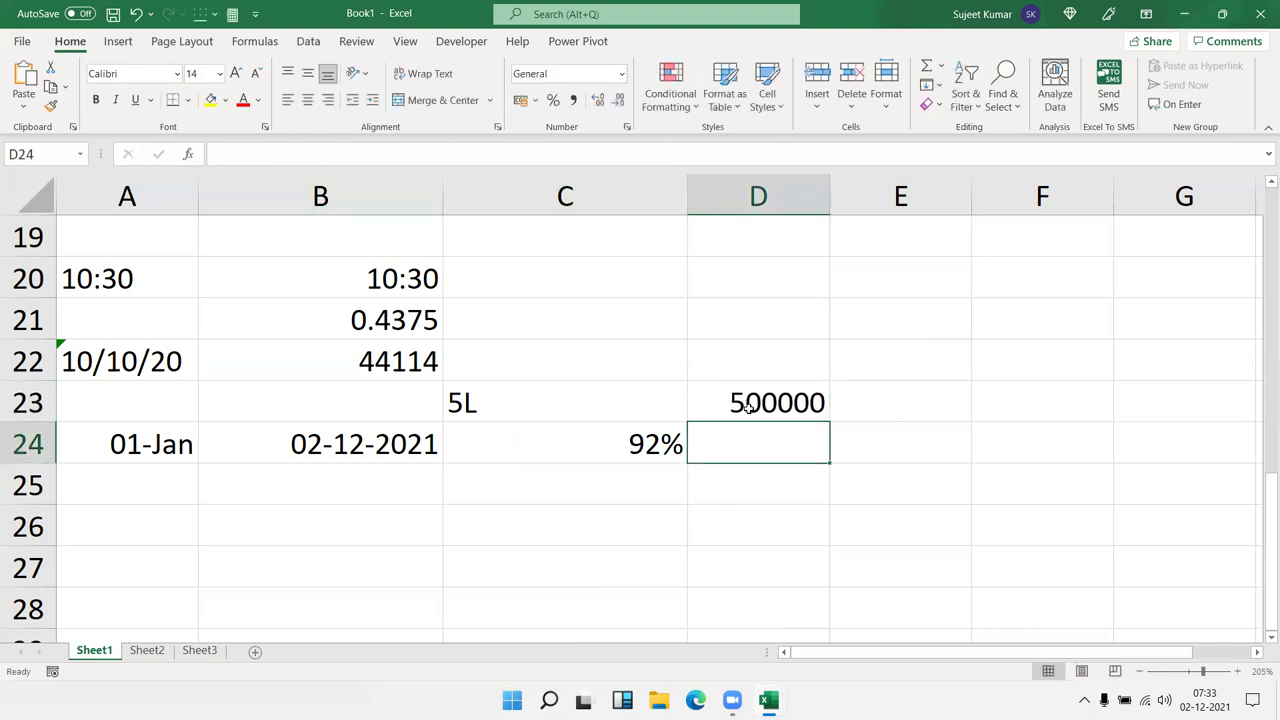
Enter =C24*D23 in D24 to get the pro-rata amount 459722.2
text(=)
key(Left)
text(*)
key(Up)
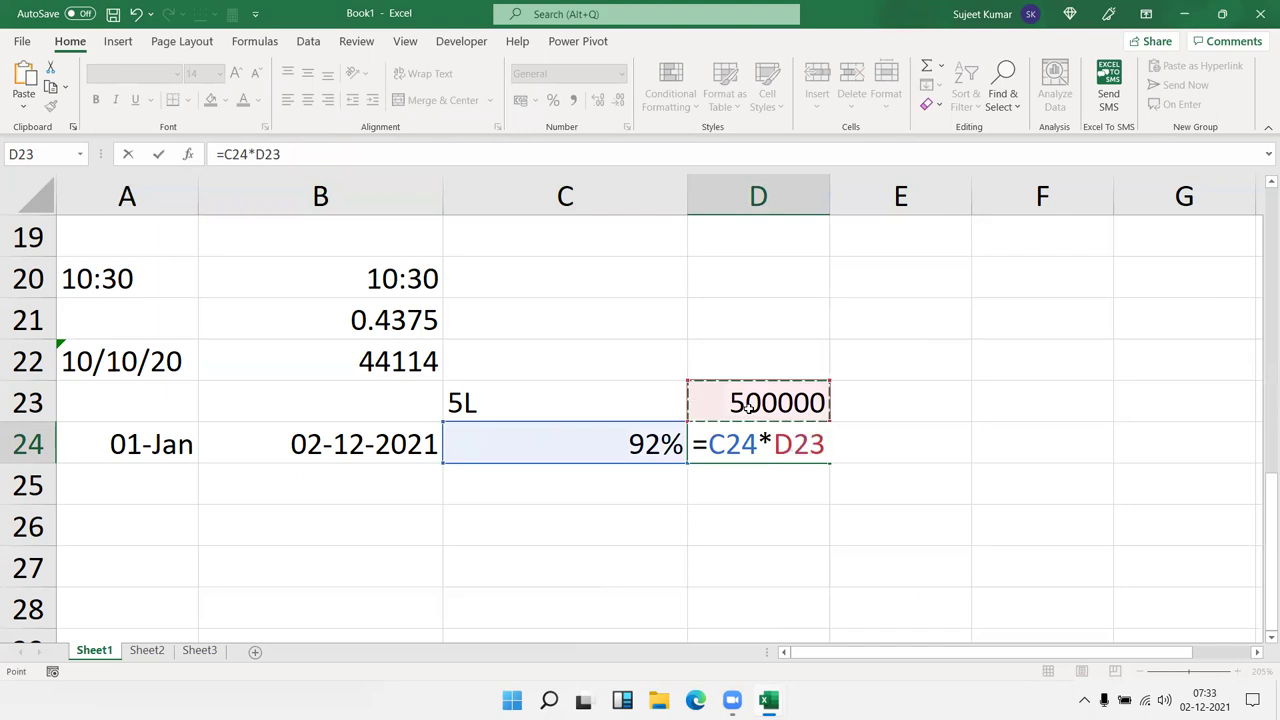
key(Return)
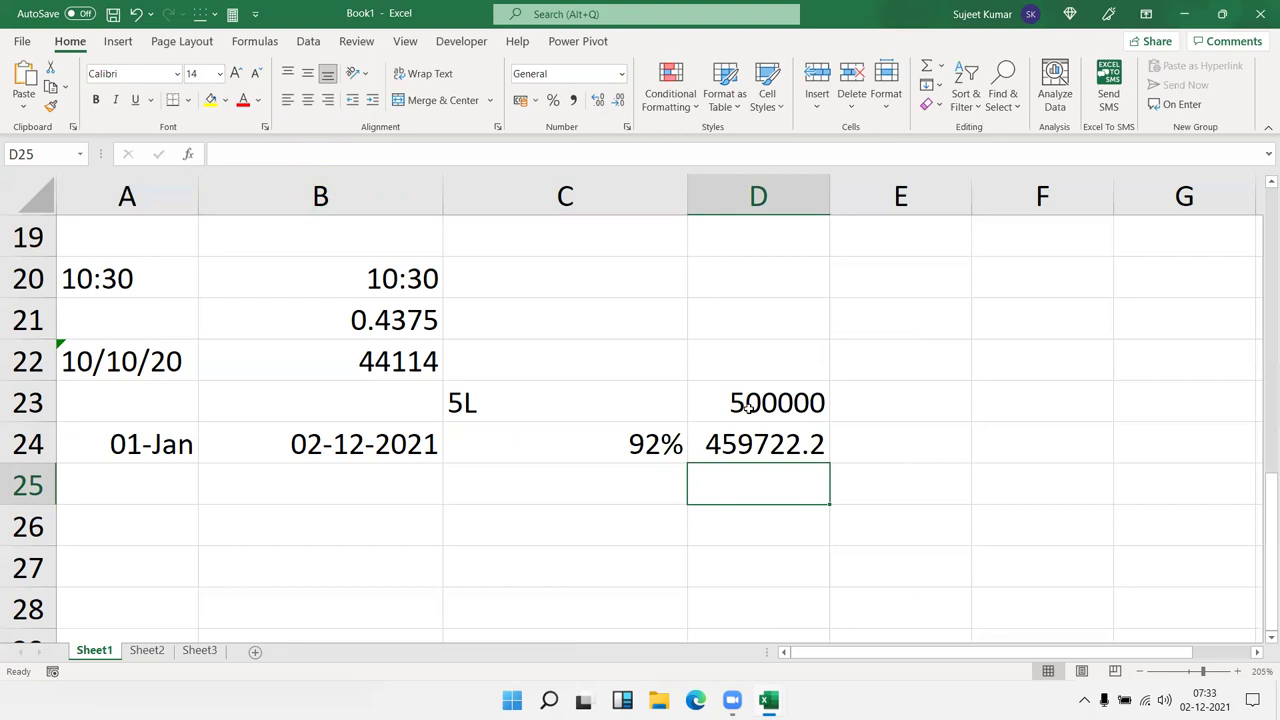
key(Up)
key(Left)
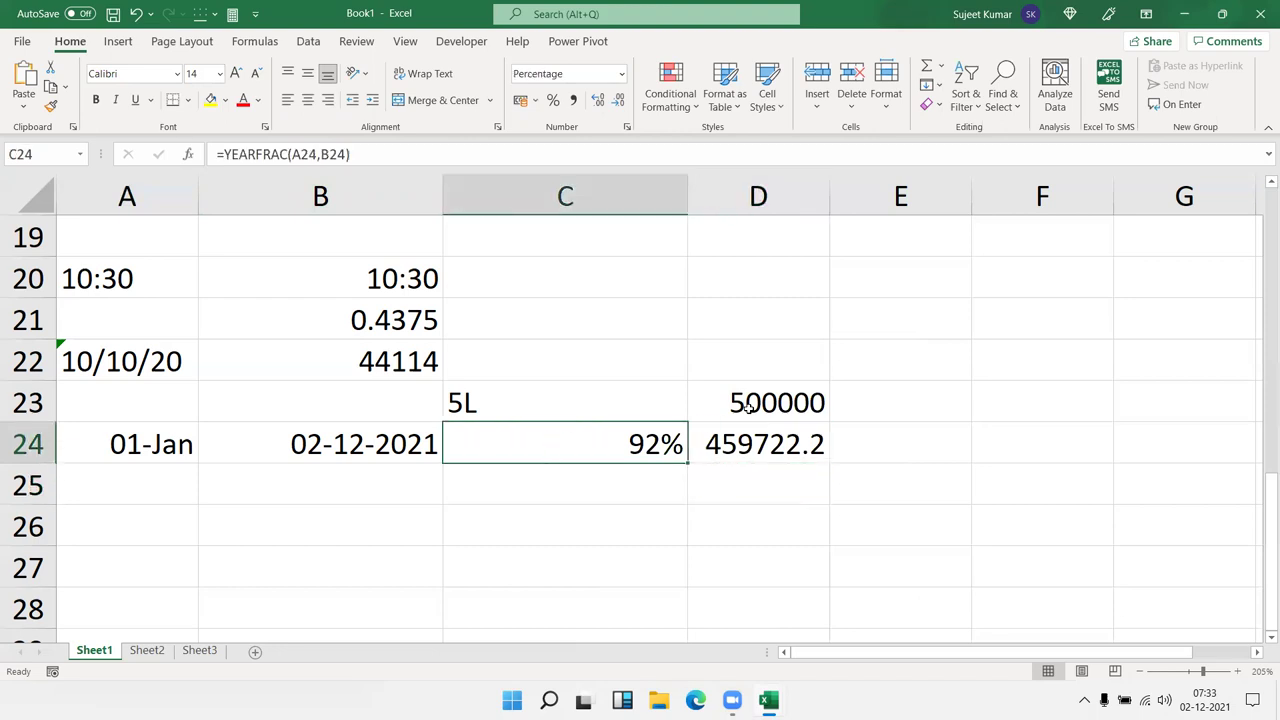
key(F2)
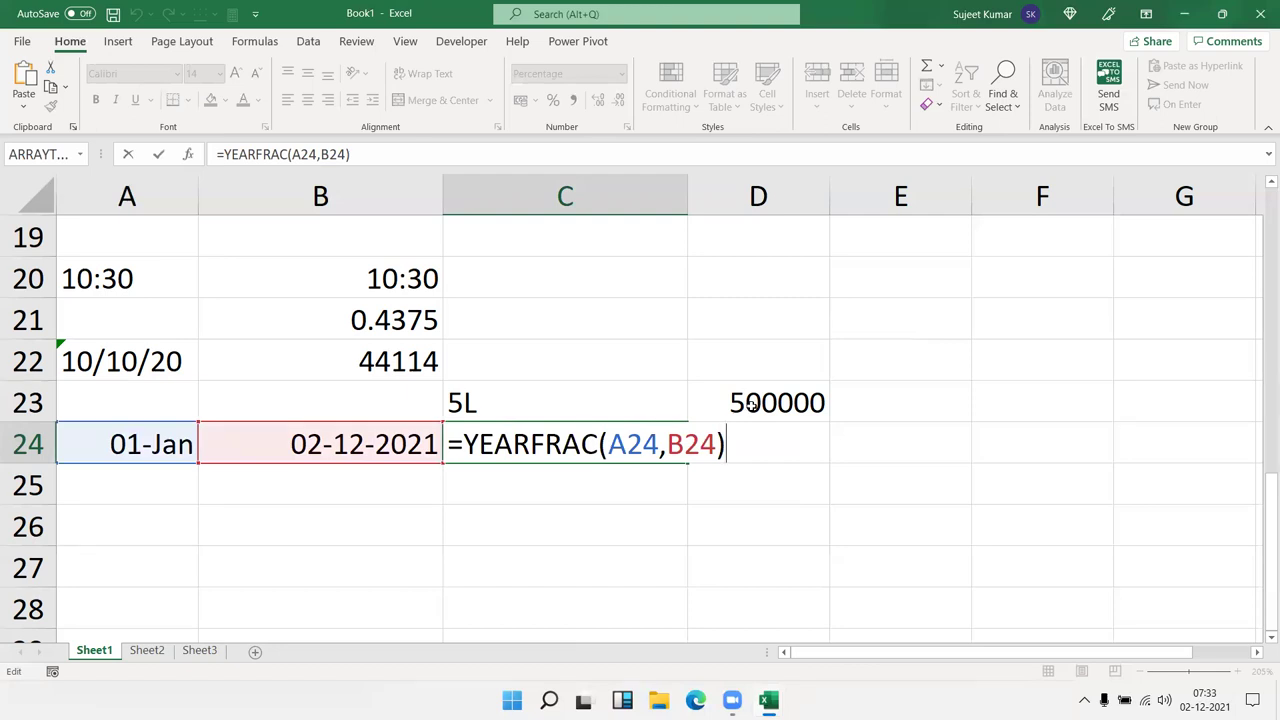
key(ctrl+Return)
key(Down)
key(Left)
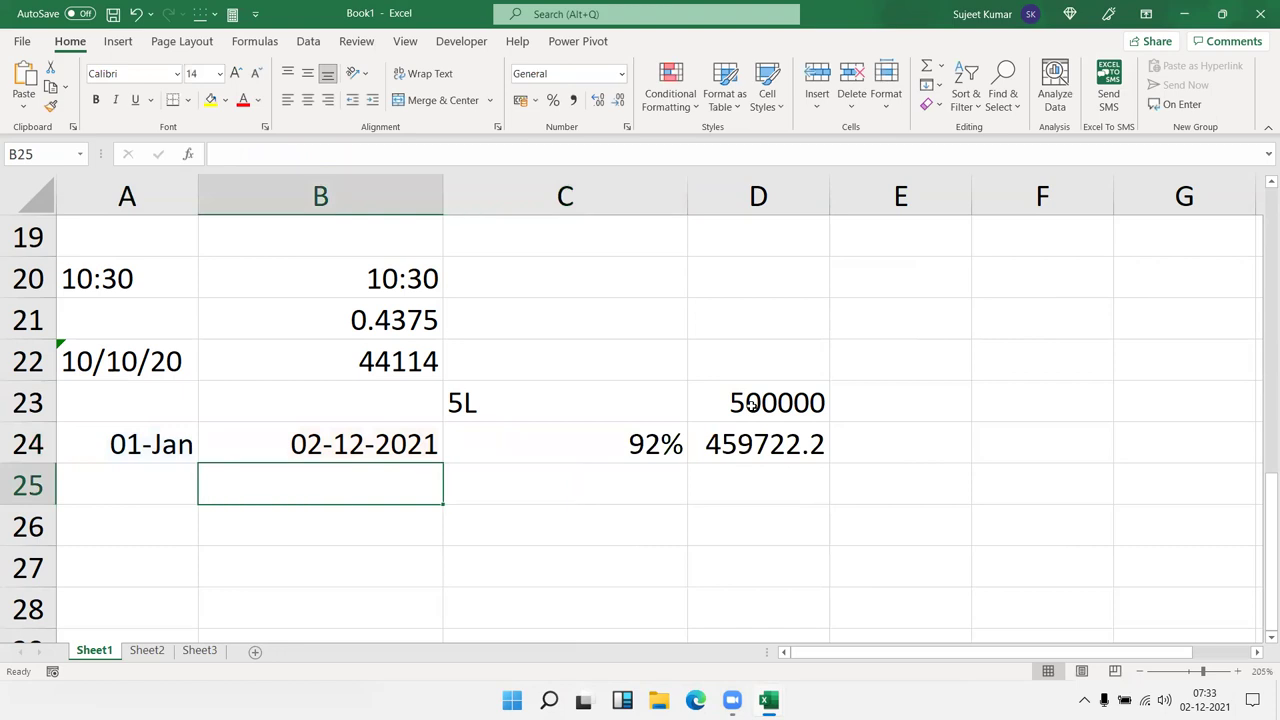
text(=)
key(Up)
text(-)
key(Up)
key(Left)
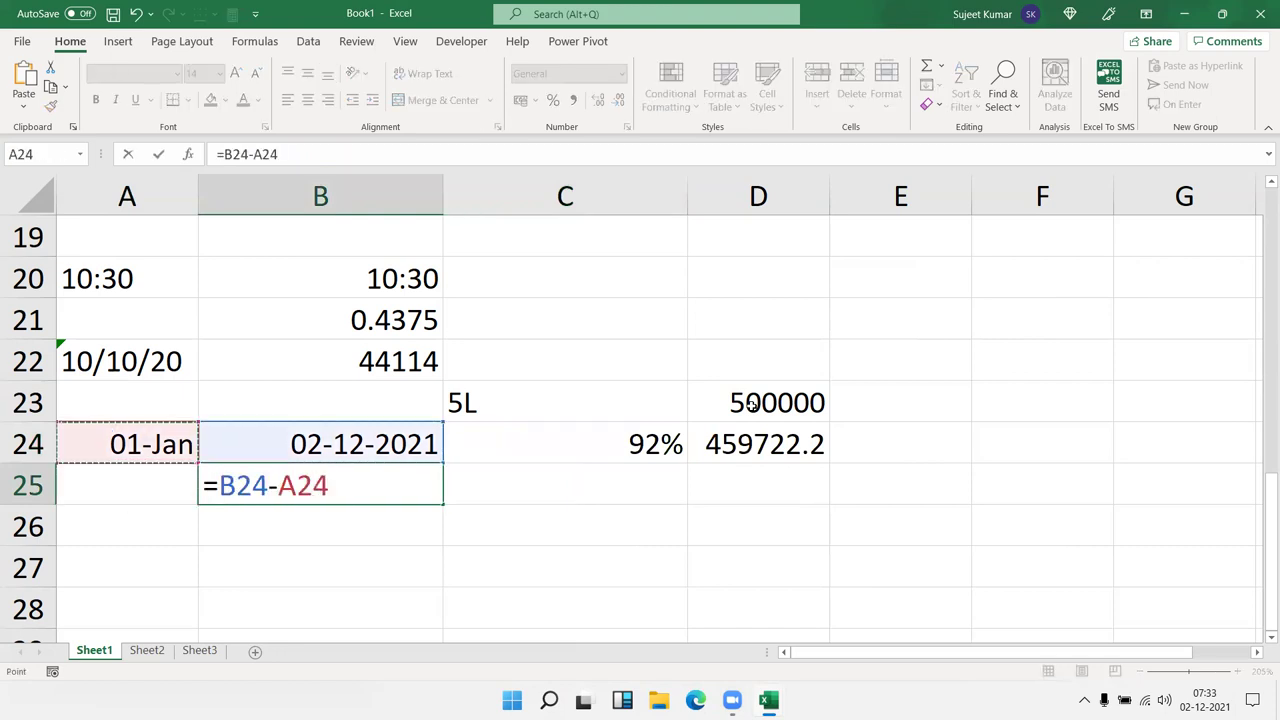
key(Return)
key(Up)
key(Down)
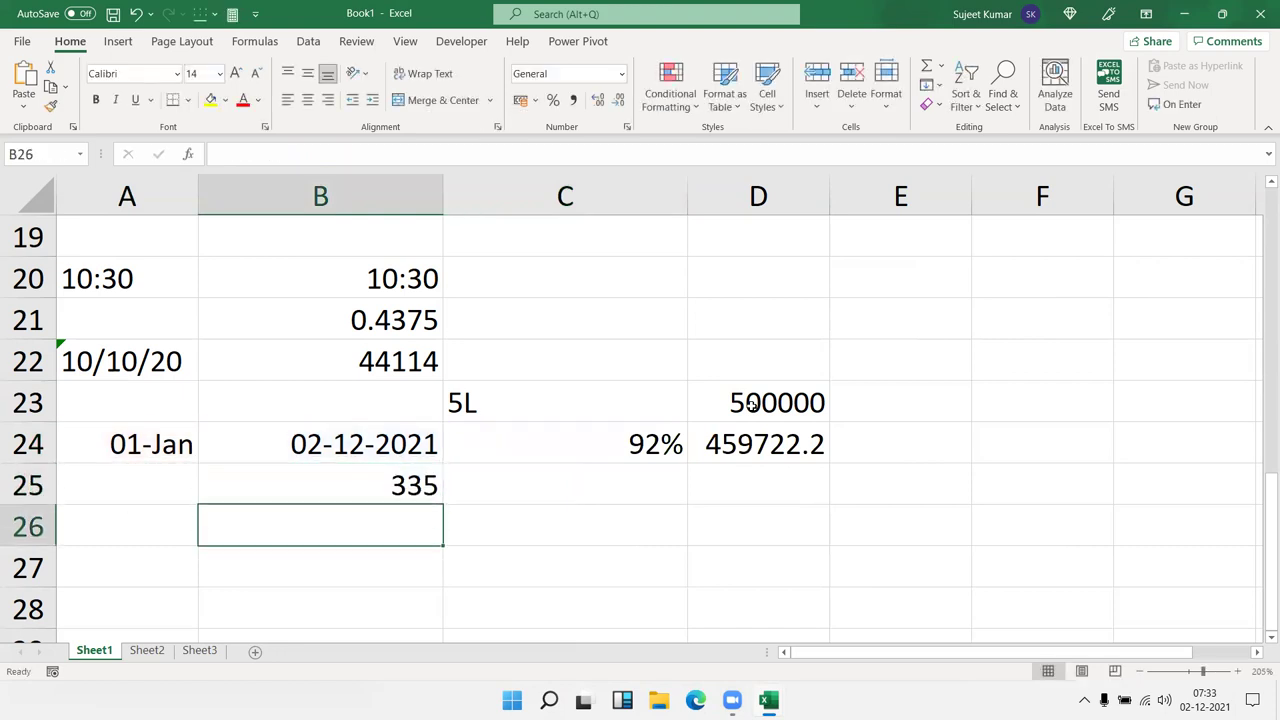
text(365)
key(Return)
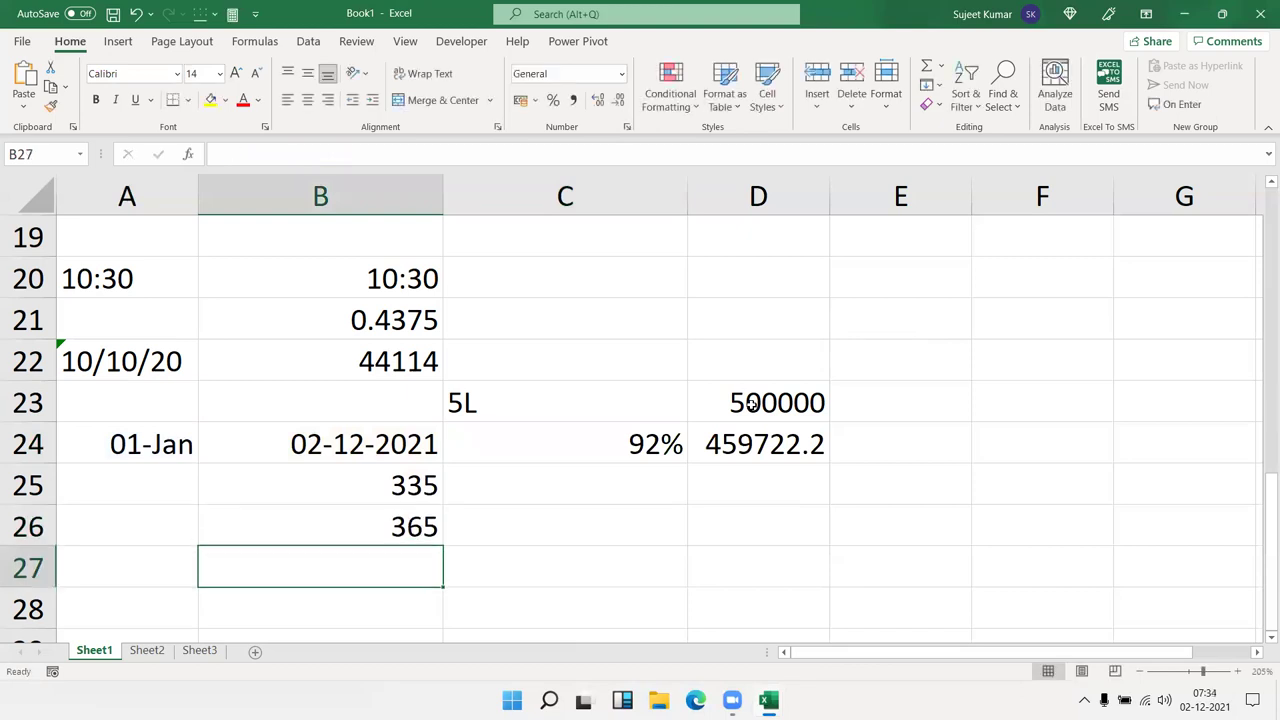
text(=)
key(Up)
key(Up)
text(/)
key(Up)
key(Return)
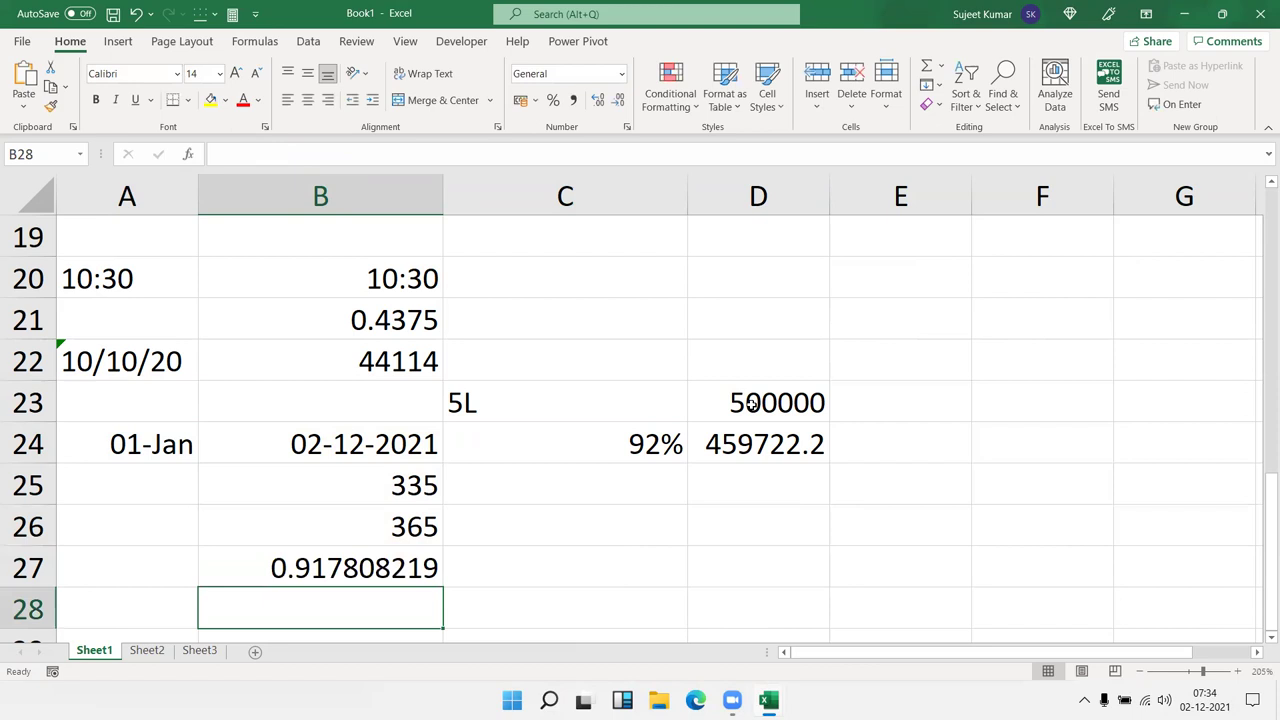
key(Up)
key(Up)
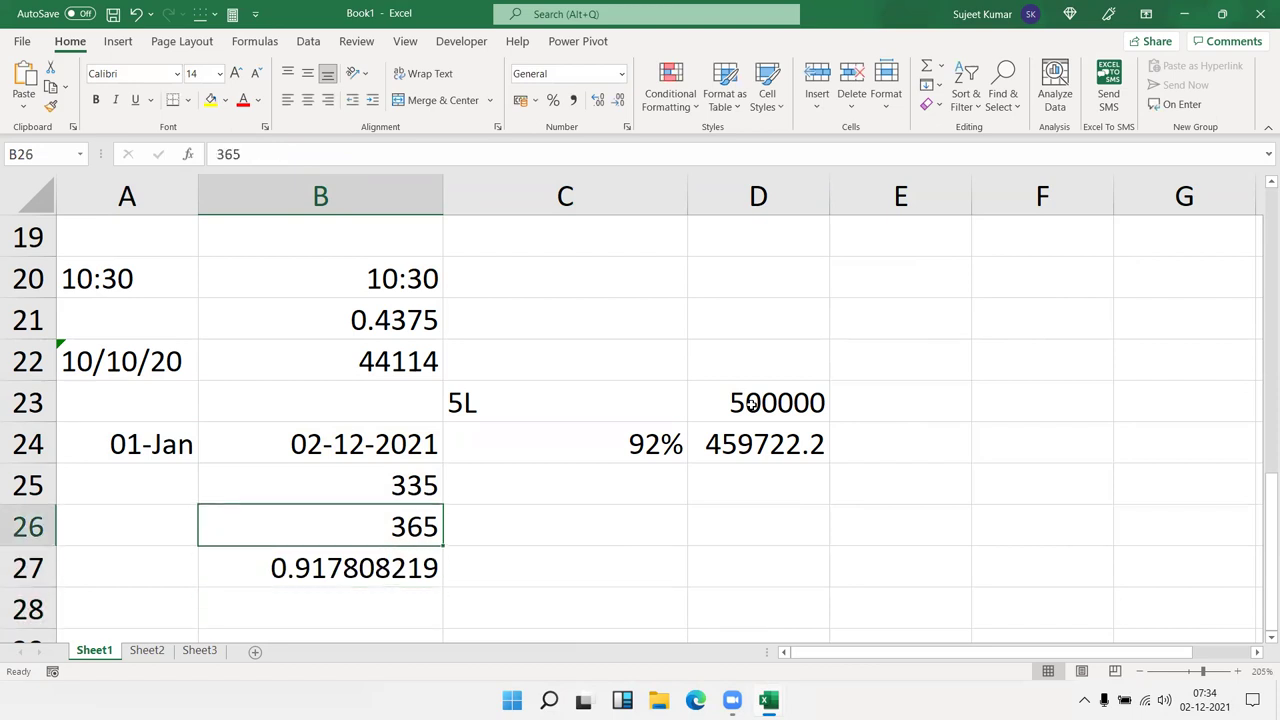
key(Up)
key(shift+Down)
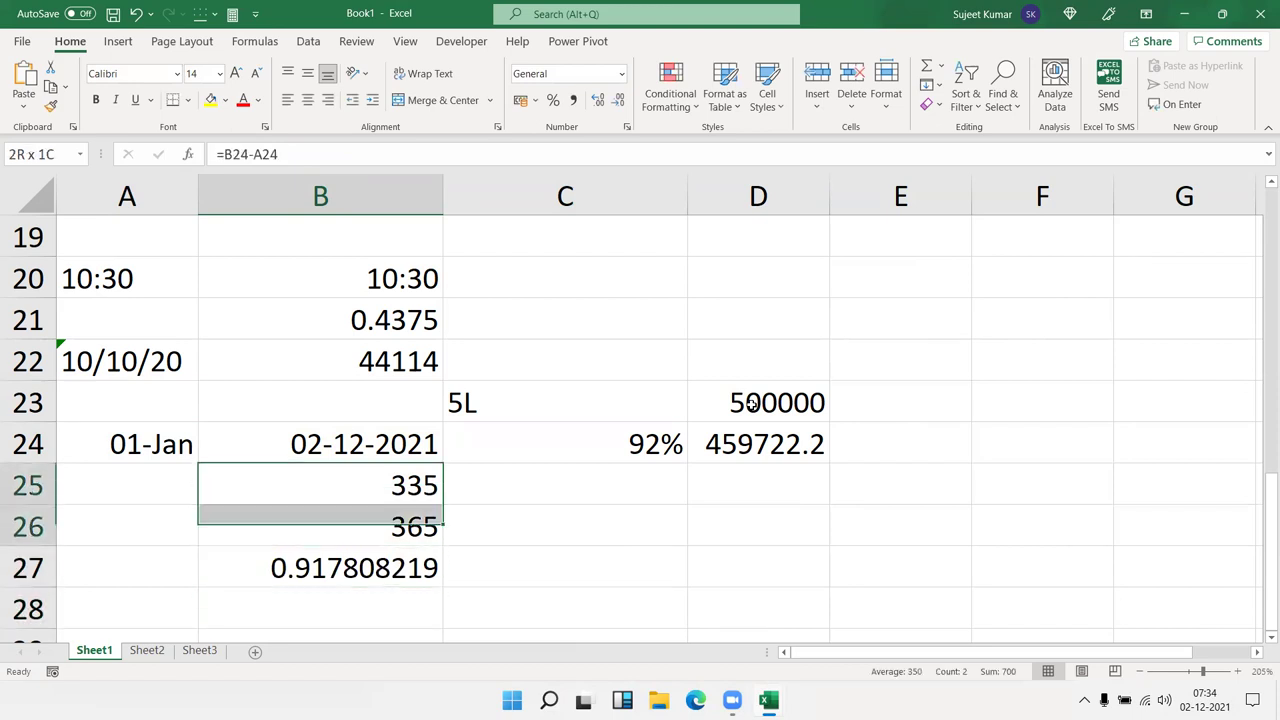
key(shift+Down)
key(Down)
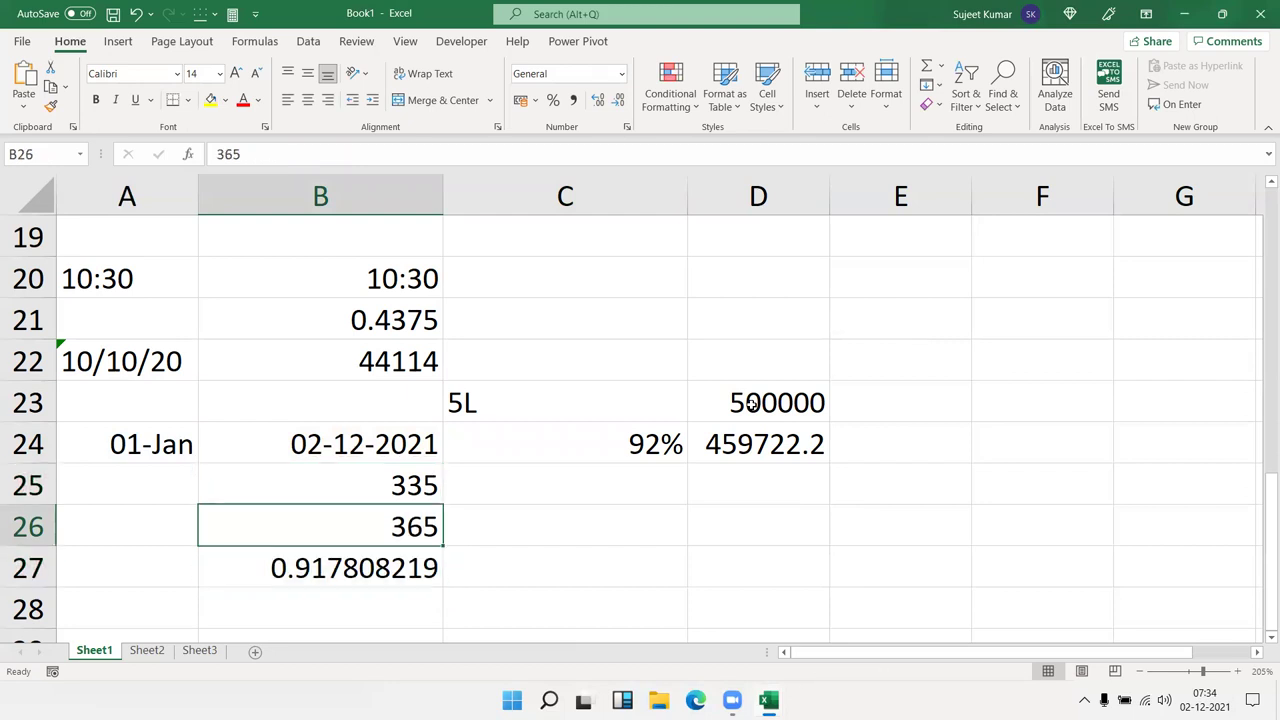
key(Up)
key(shift+Down)
key(shift+Down)
key(Delete)
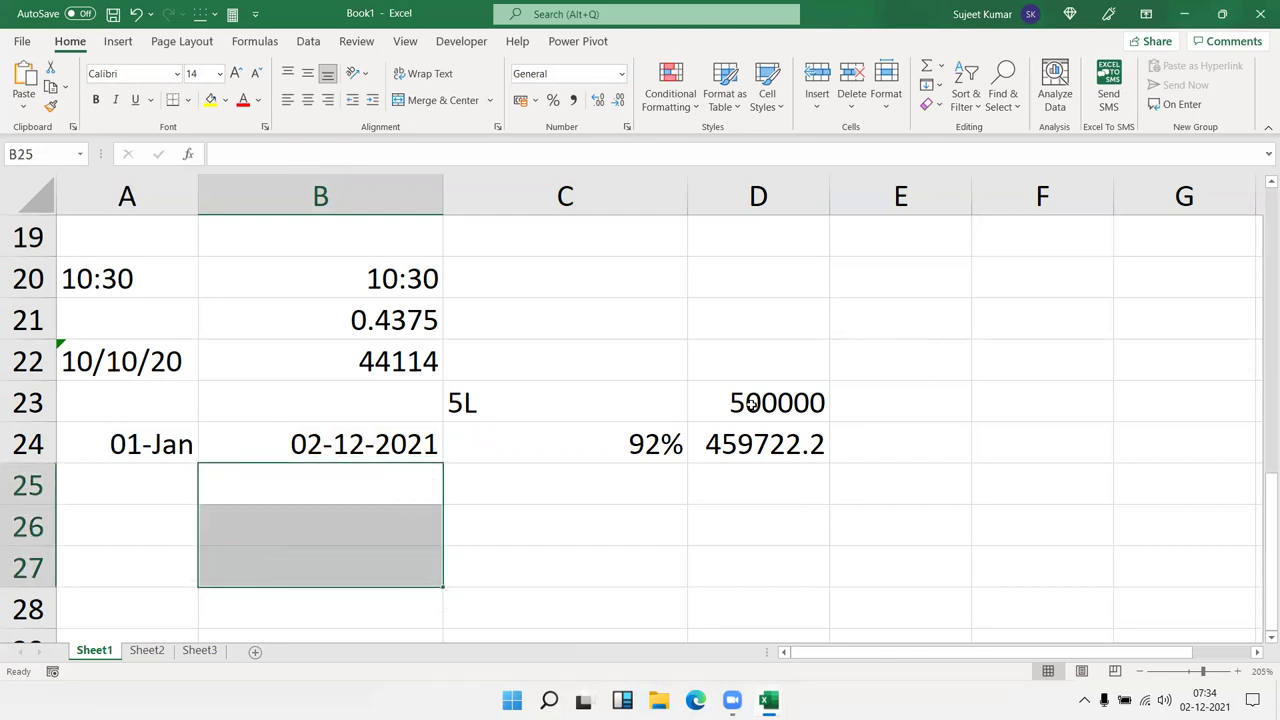
key(Up)
key(Right)
key(Right)
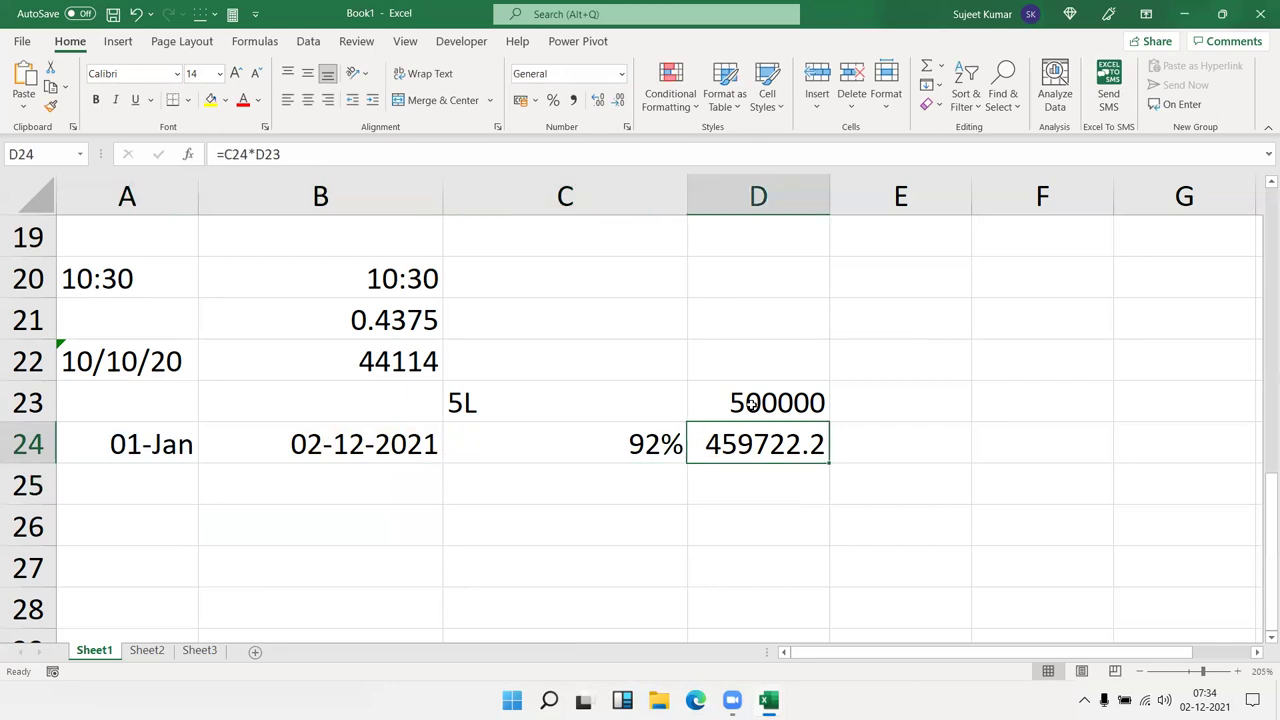
key(Left)
key(Home)
Jump to the top of the sheet, show the Formulas ribbon, and search Windows for 'ch'
key(Up)
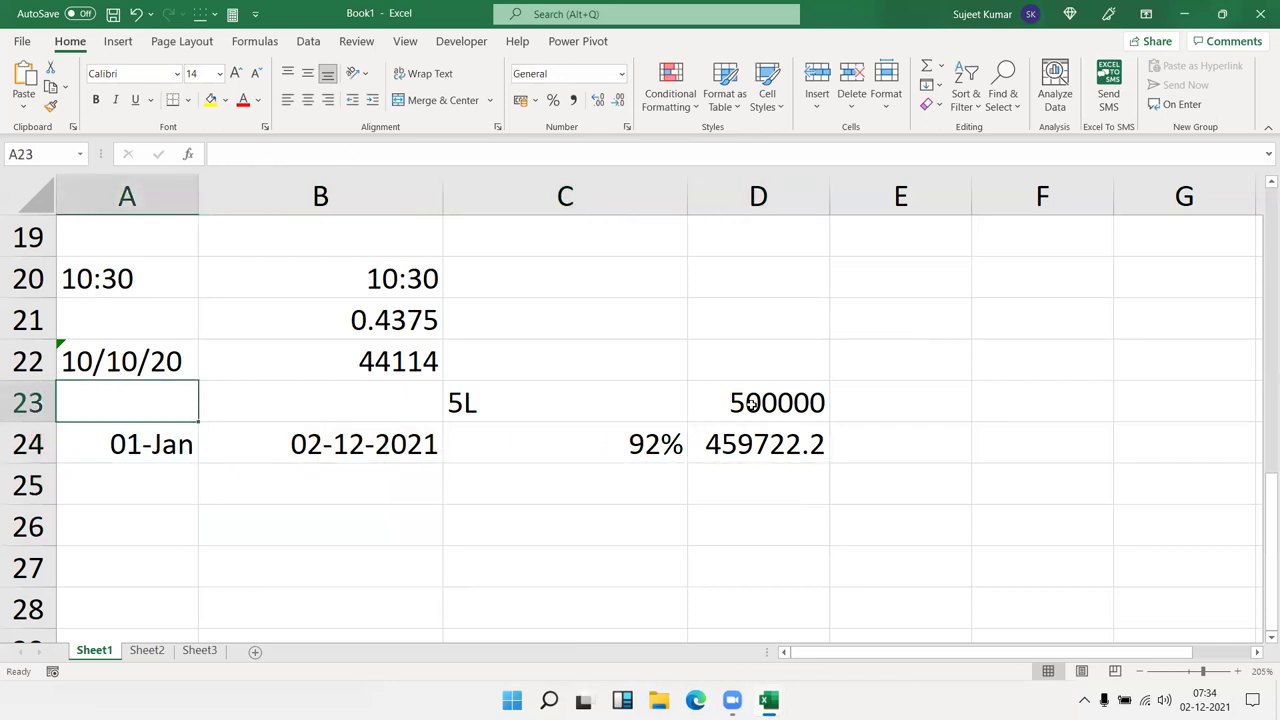
key(ctrl+Home)
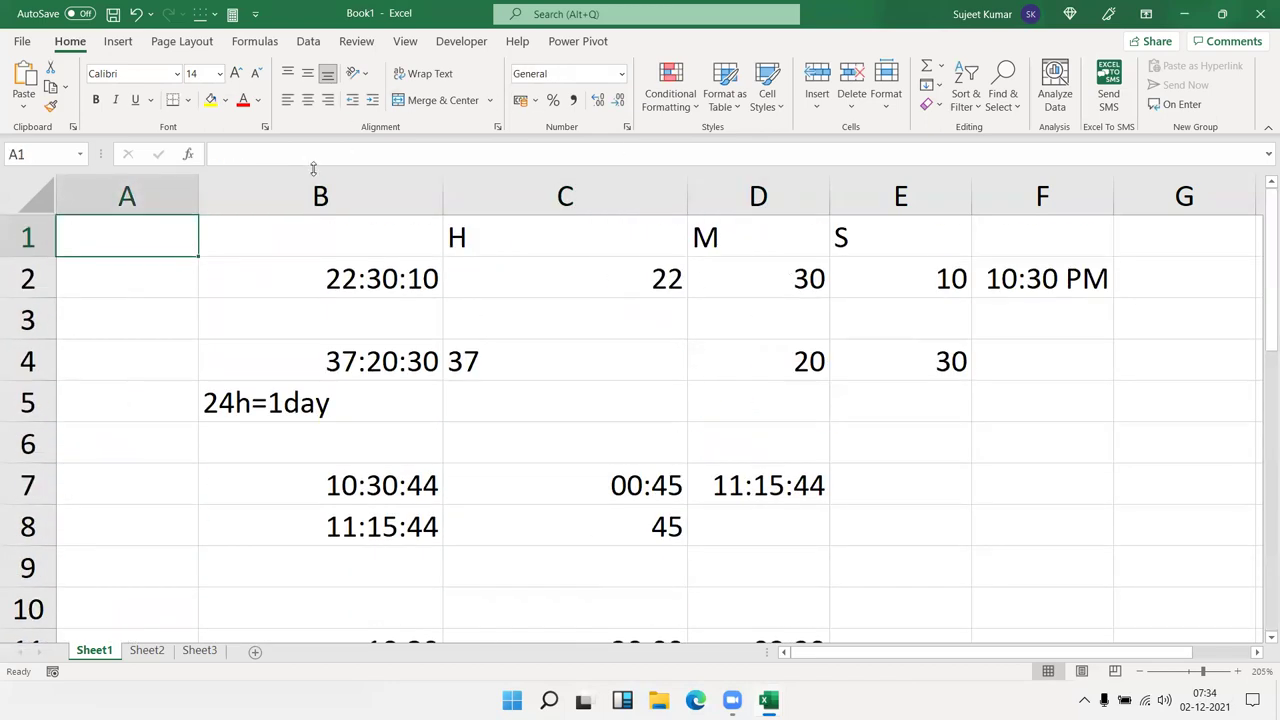
click(256, 42)
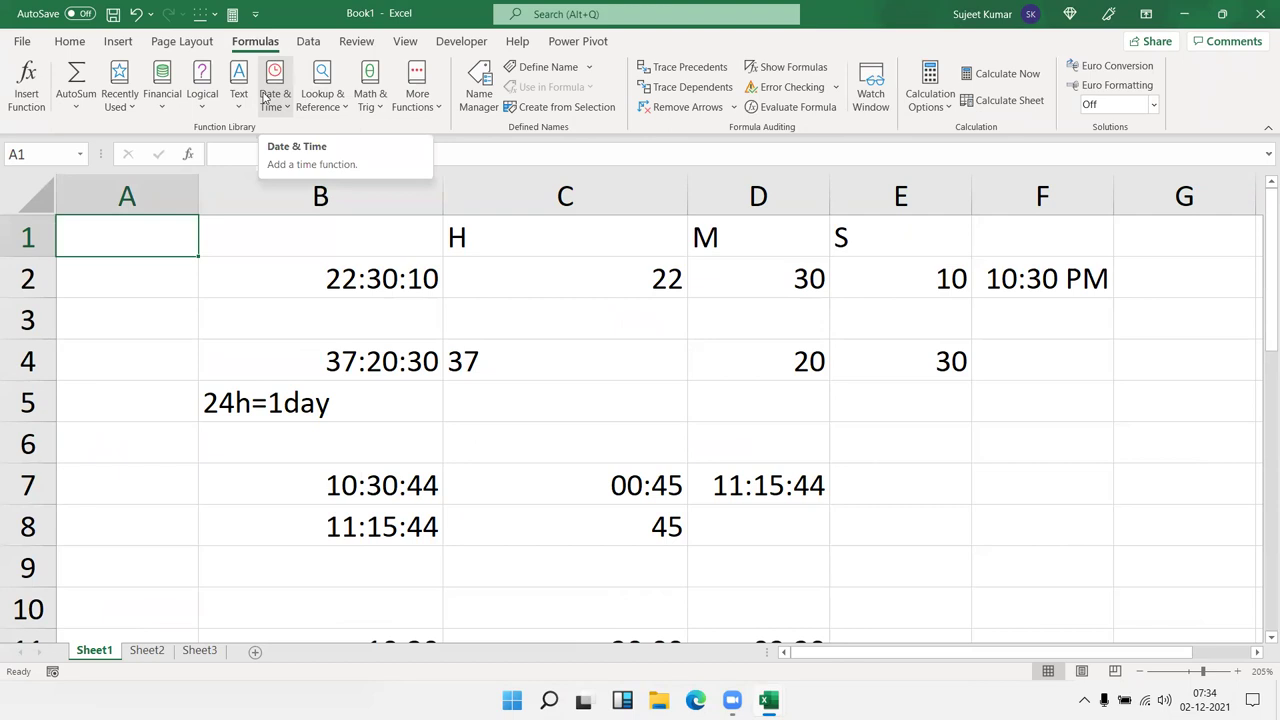
key(super)
text(ch)
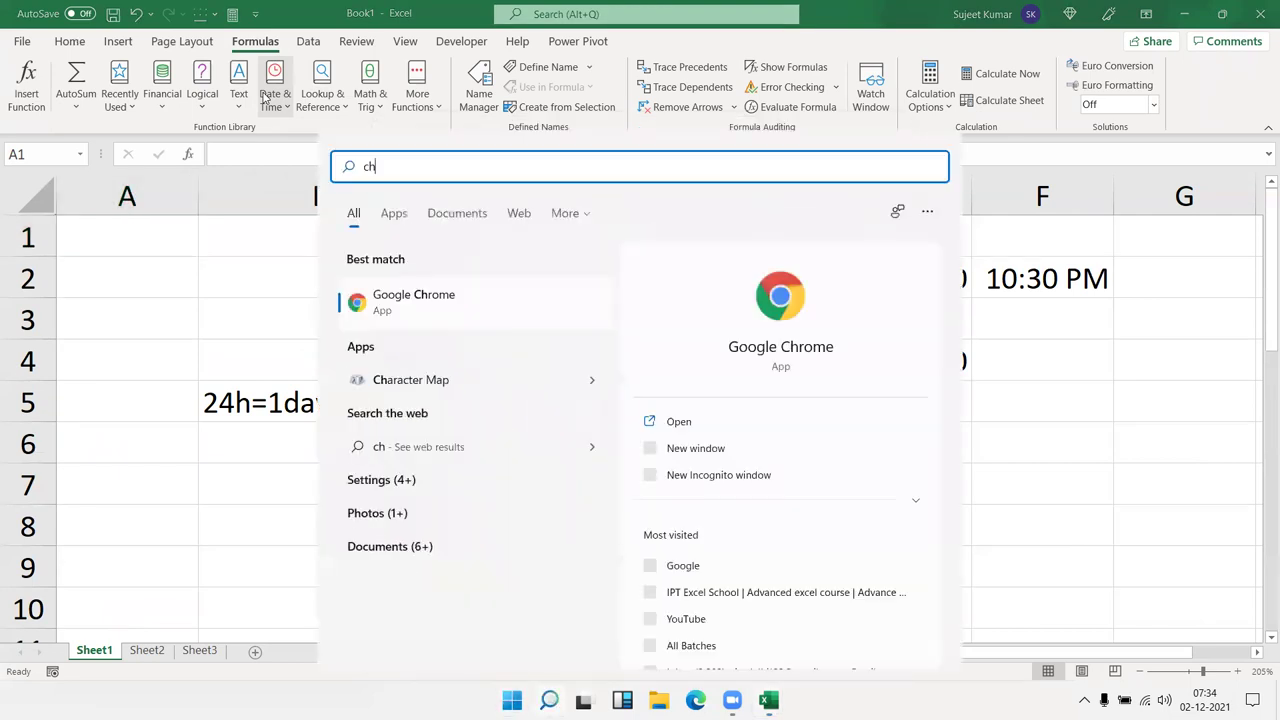
Launch Google Chrome from the search results and go to gmail.com via the address bar
click(810, 316)
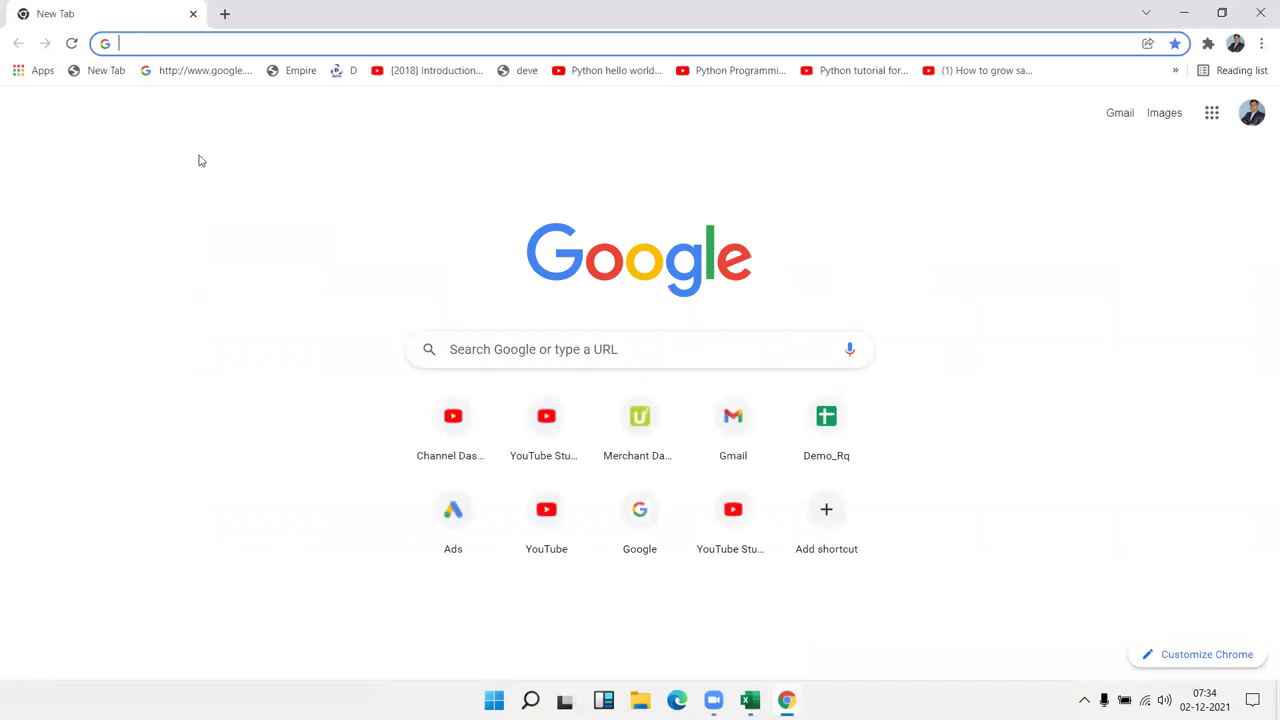
text(gm)
key(Return)
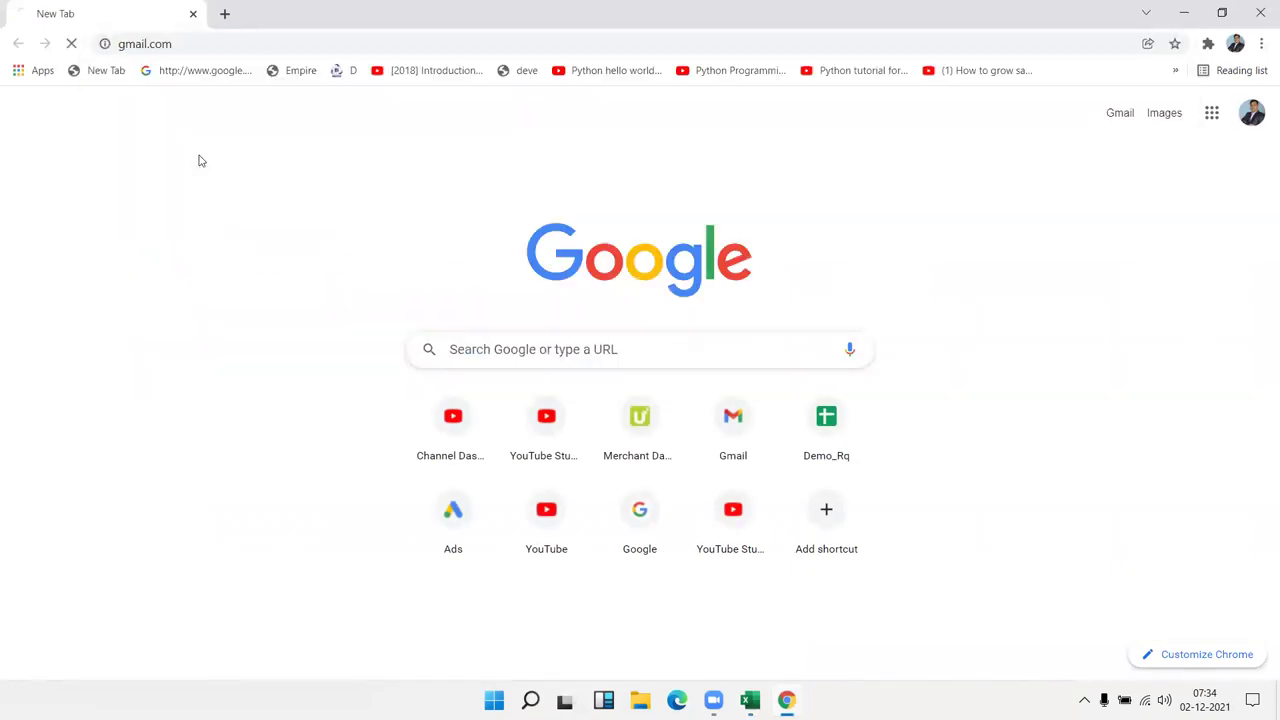